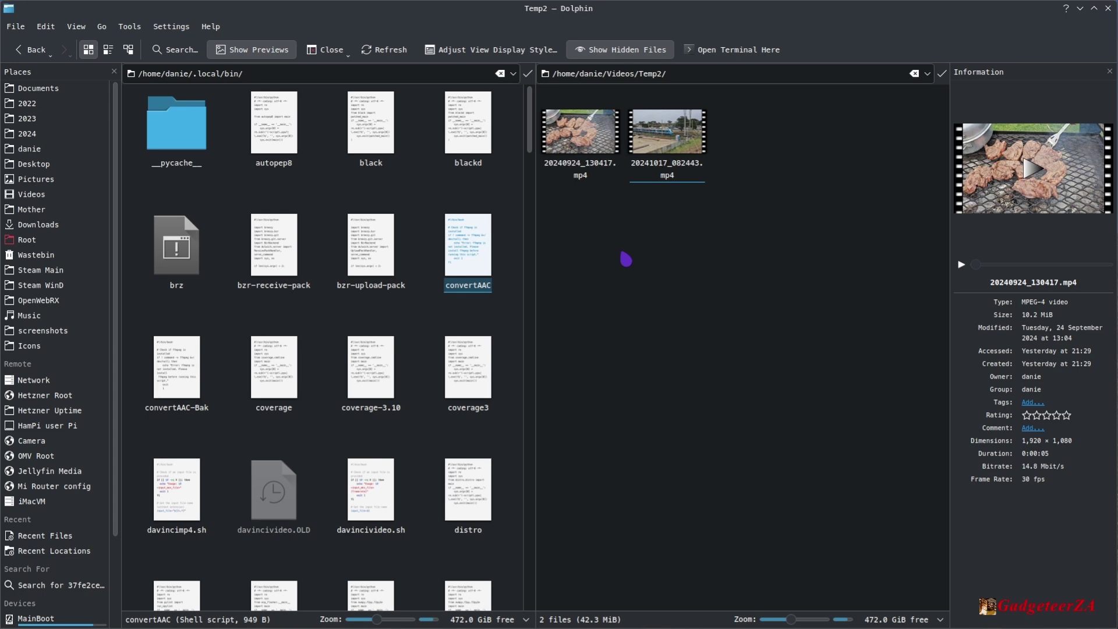
# Step: Open a terminal in the Temp2 videos folder
pyautogui.rightClick(622, 253)
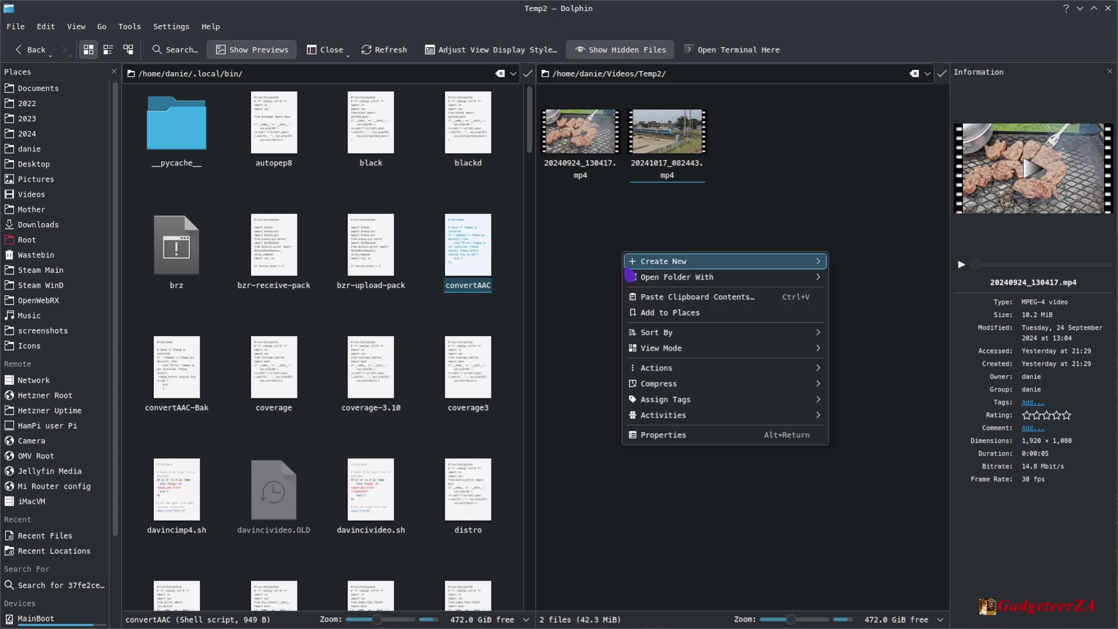
pyautogui.moveTo(673, 379)
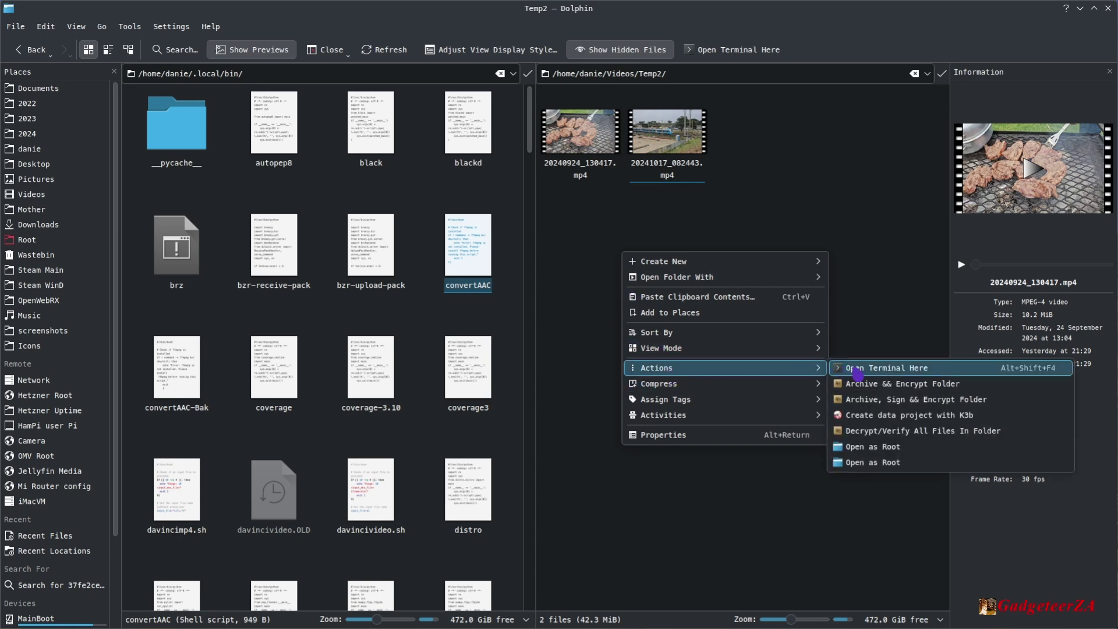
pyautogui.click(902, 371)
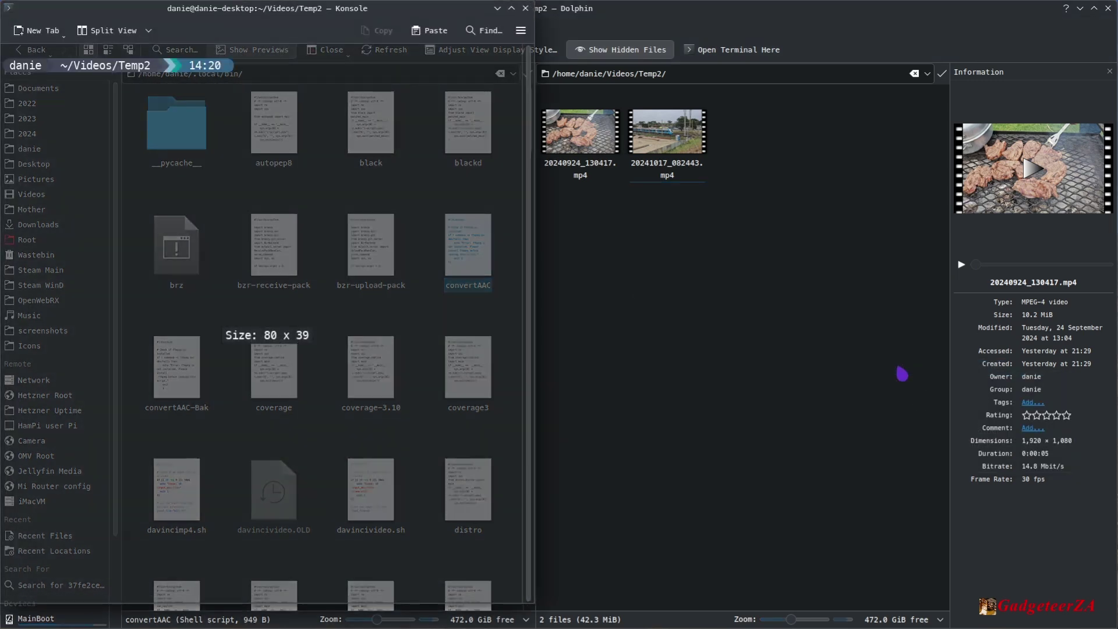
# Step: Switch the terminal to the Breath profile and enlarge its font by two levels
pyautogui.click(521, 31)
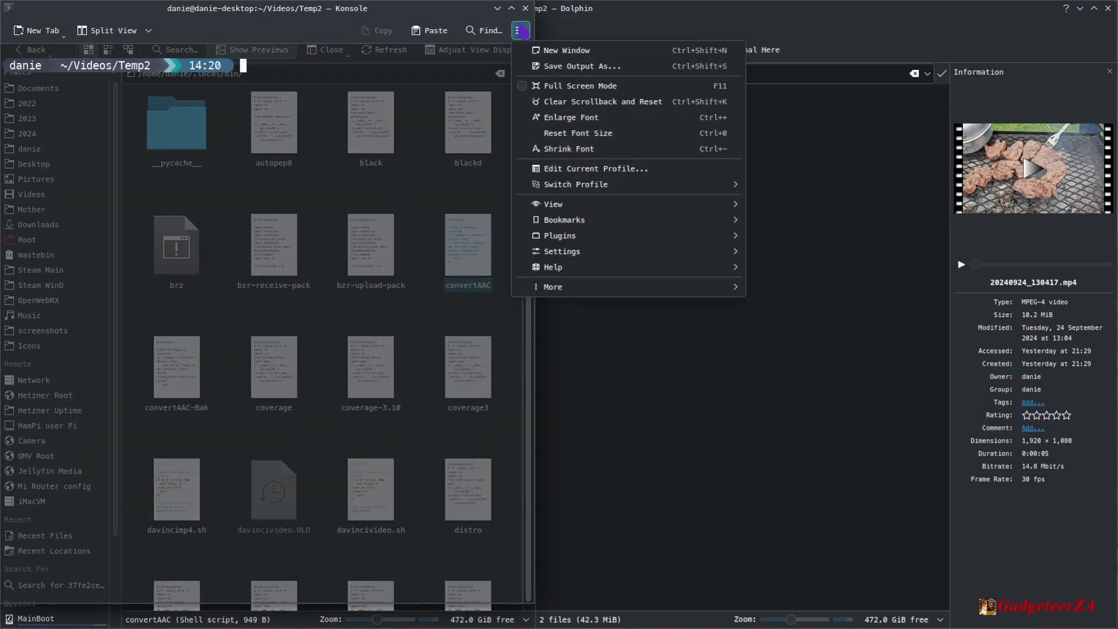
pyautogui.moveTo(551, 184)
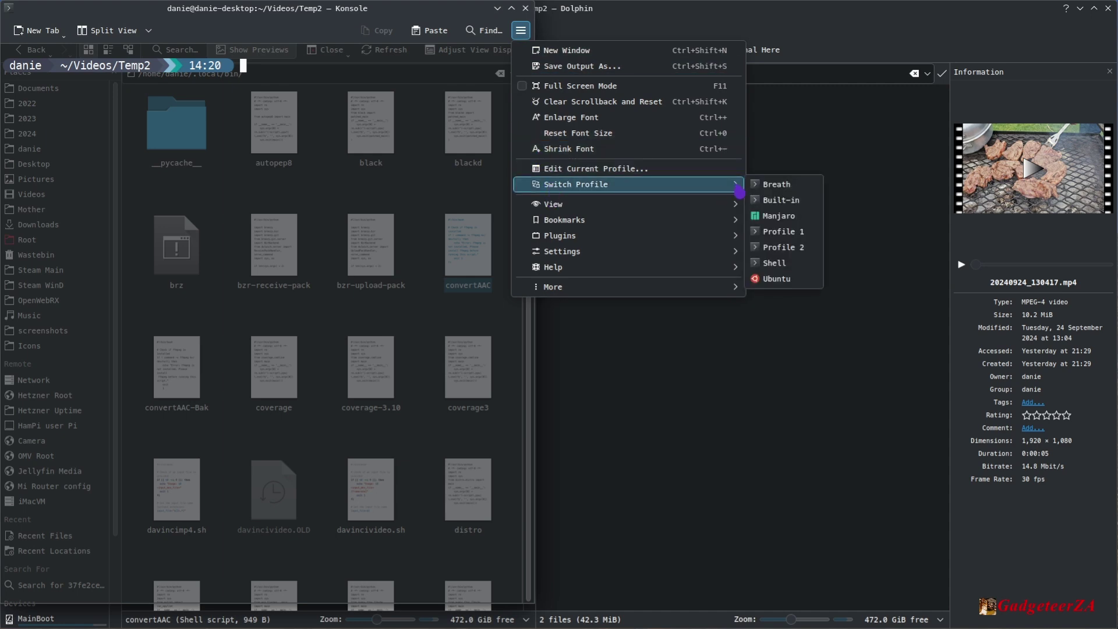
pyautogui.click(772, 182)
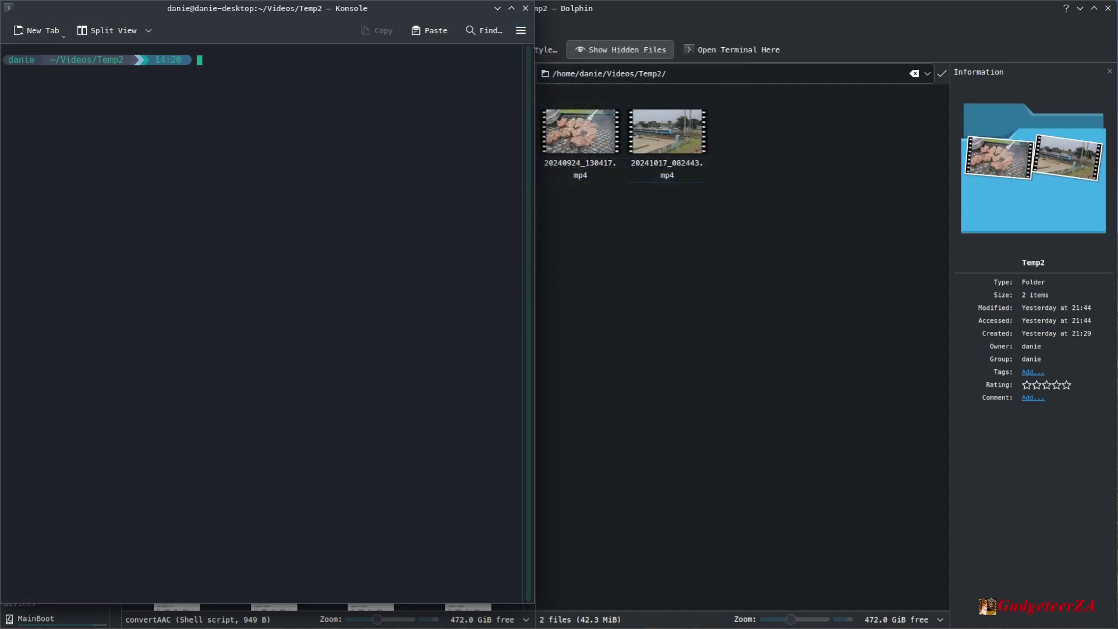
pyautogui.hotkey('ctrl', '+')
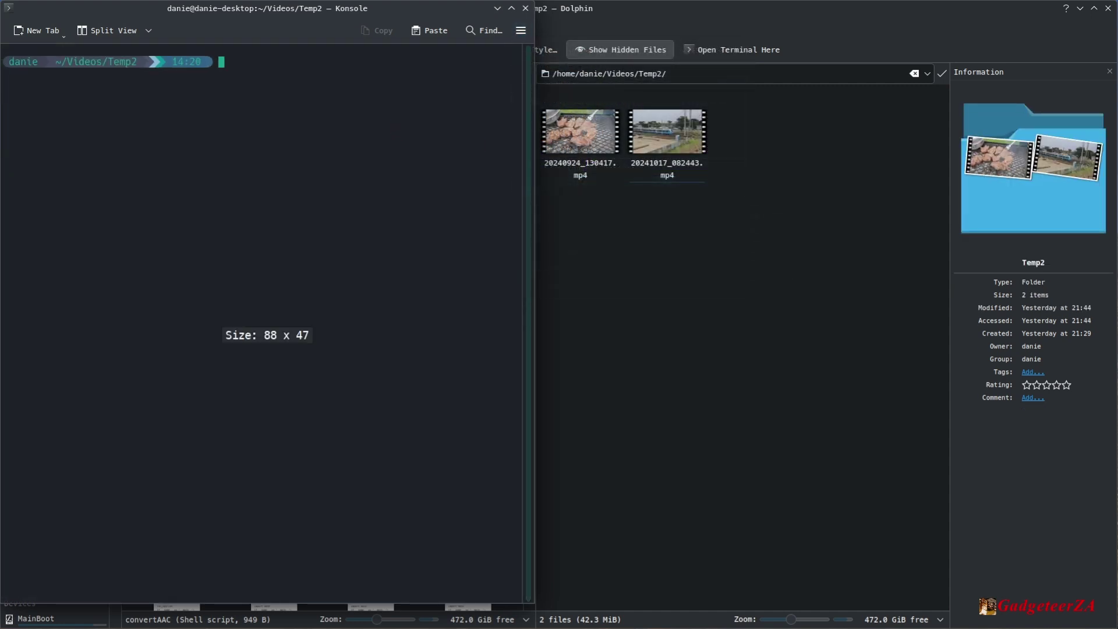
pyautogui.hotkey('ctrl', '+')
# Step: List the folder's files with ls and copy the file name 20240924_130417.mp4 from the output
pyautogui.write('ls')
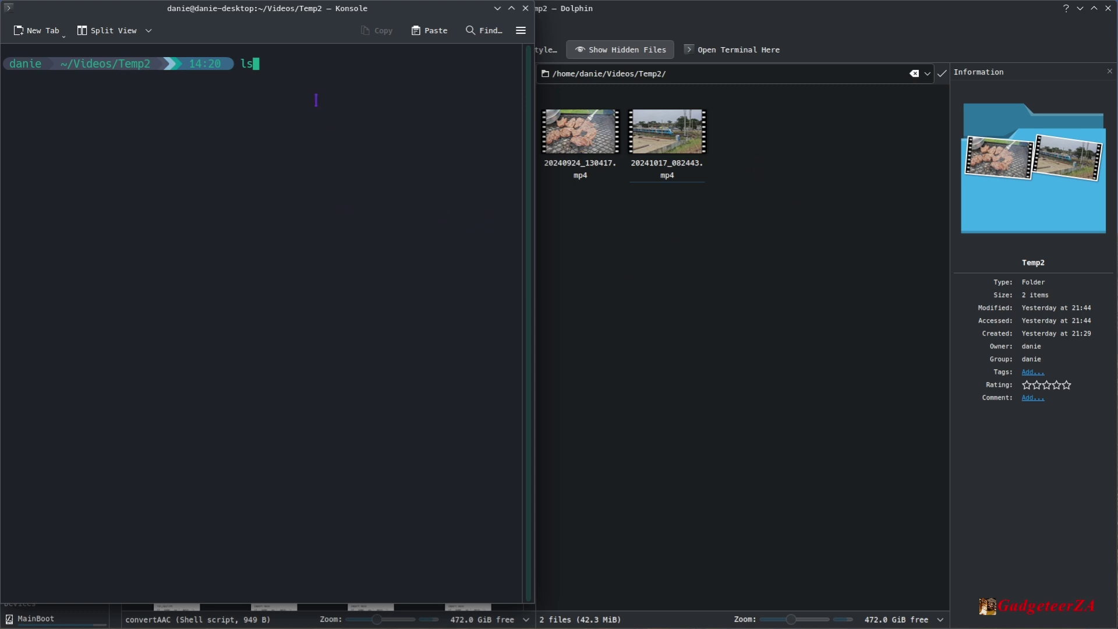
pyautogui.press('Return')
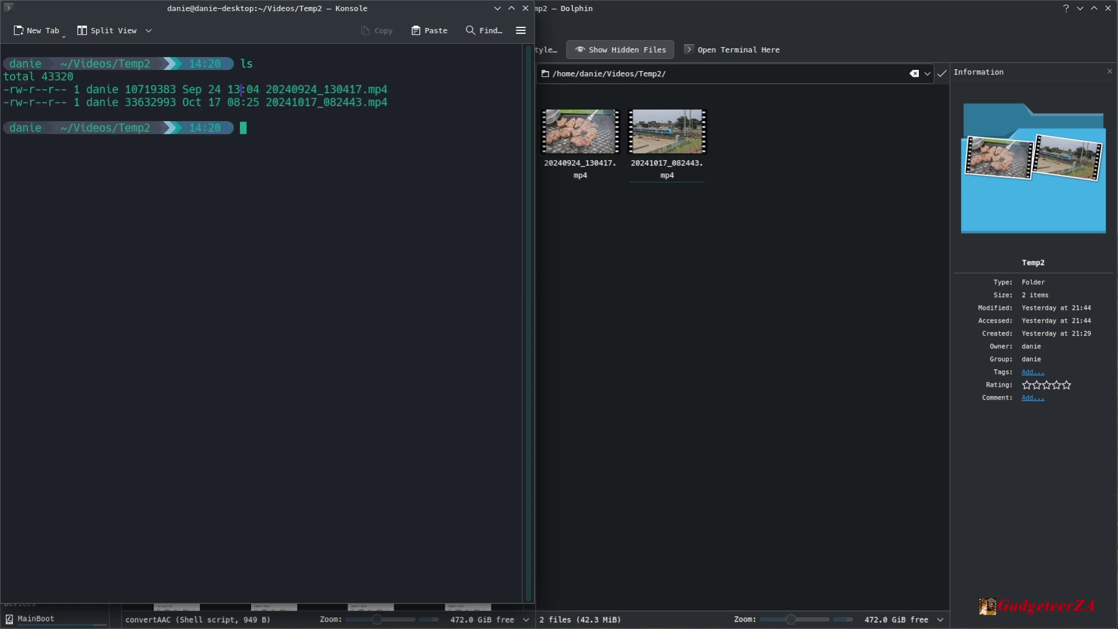
pyautogui.doubleClick(277, 89)
pyautogui.moveTo(278, 89); pyautogui.dragTo(389, 89)
pyautogui.rightClick(388, 89)
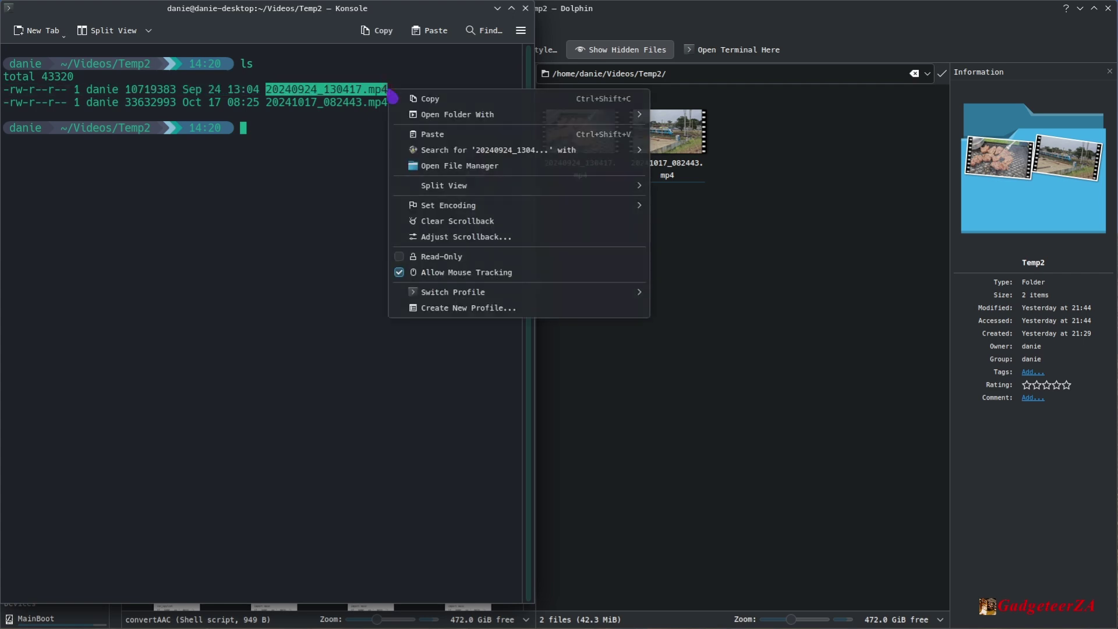
pyautogui.click(407, 98)
pyautogui.click(309, 130)
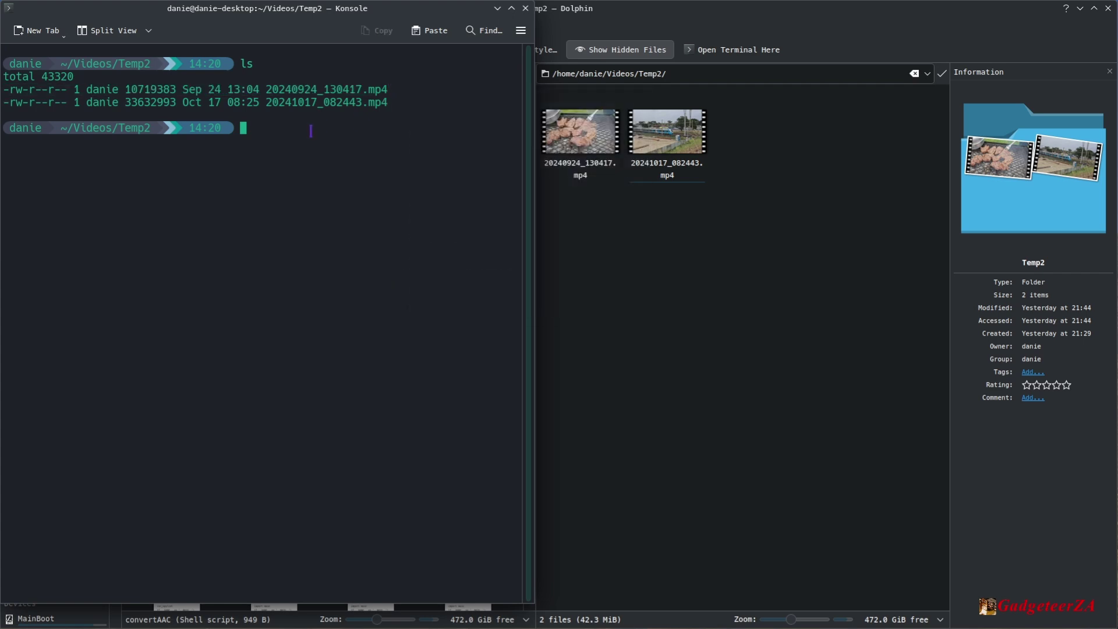
# Step: Run the convertAAC script on 20240924_130417.mp4 to convert its audio to PCM
pyautogui.write('conv')
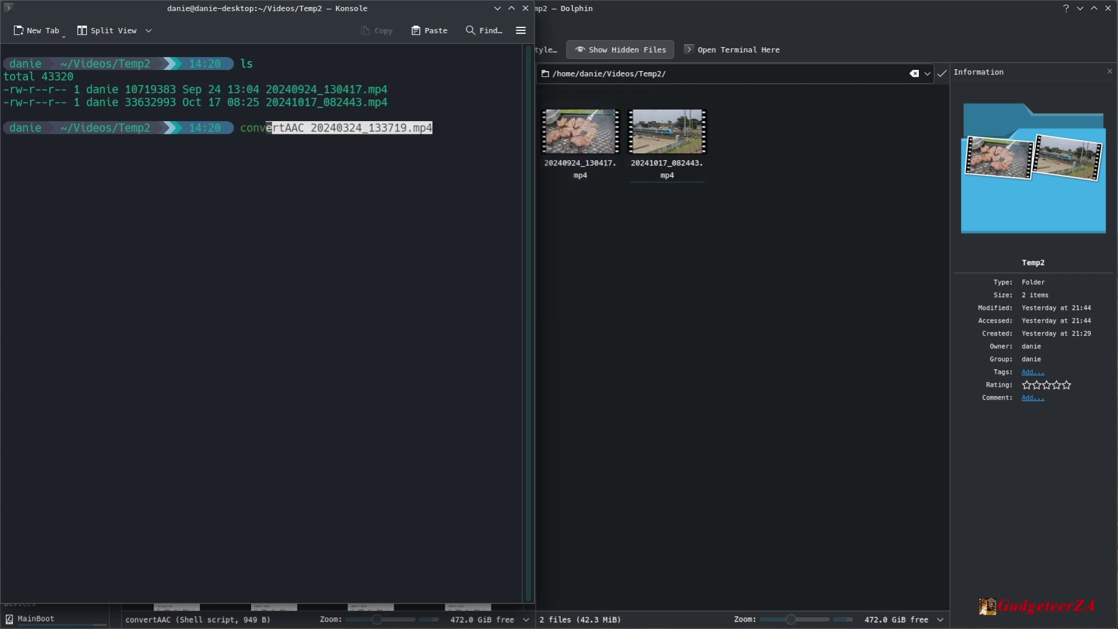
pyautogui.write('ertAAC ')
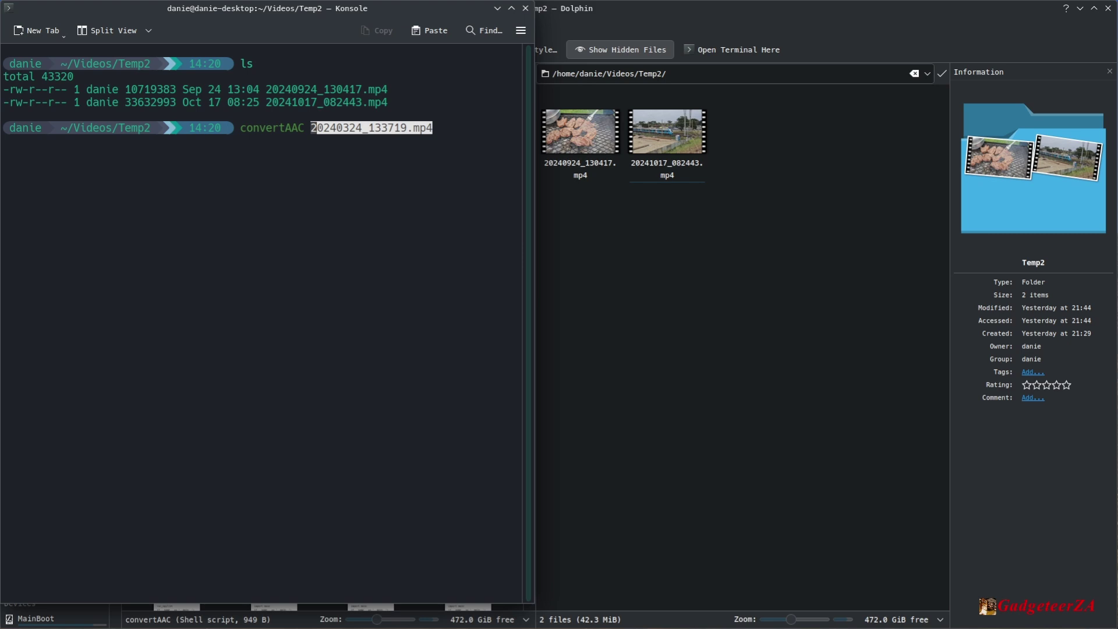
pyautogui.write('20240924_130417.mp4')
pyautogui.press('Tab')
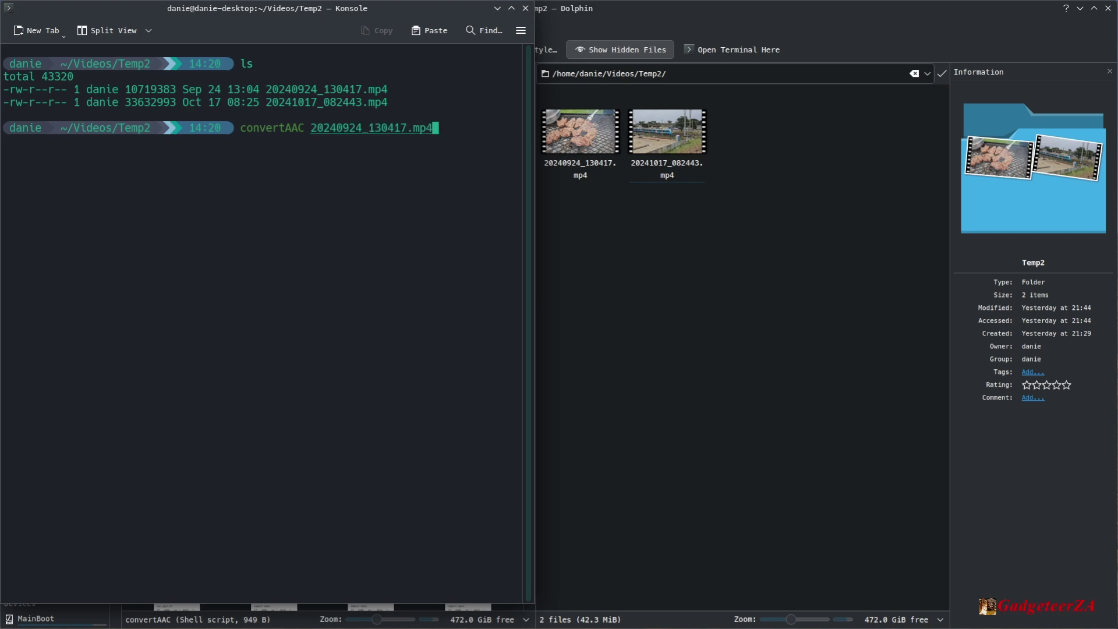
pyautogui.press('Return')
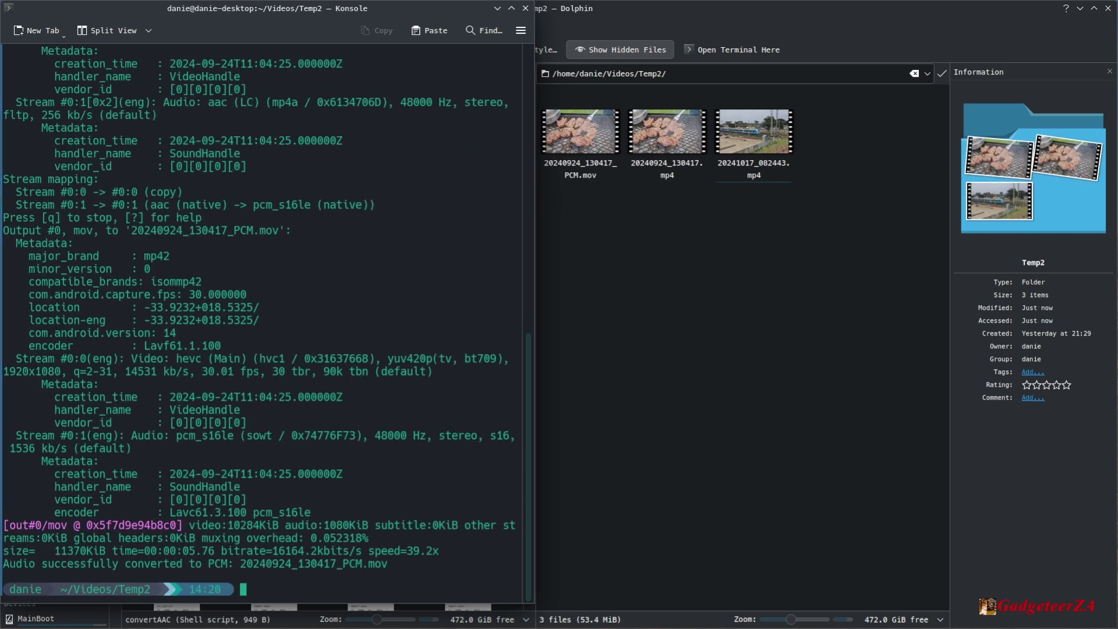
# Step: Play the original 20240924_130417.mp4 in VLC media player, examine its codec information, and quit the player
pyautogui.moveTo(569, 156)
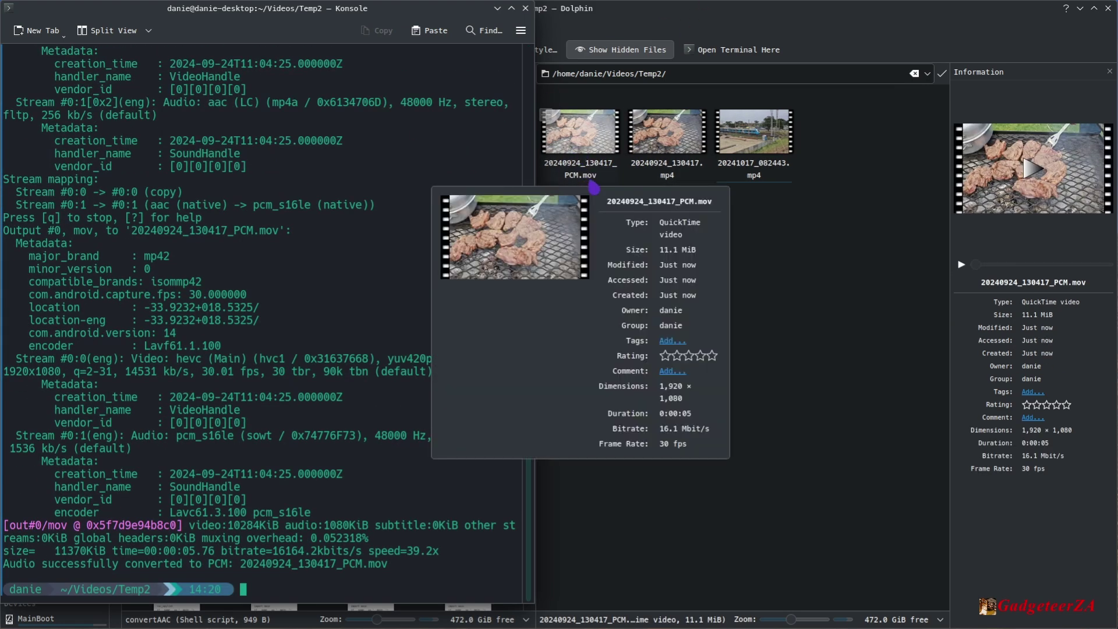
pyautogui.moveTo(600, 175)
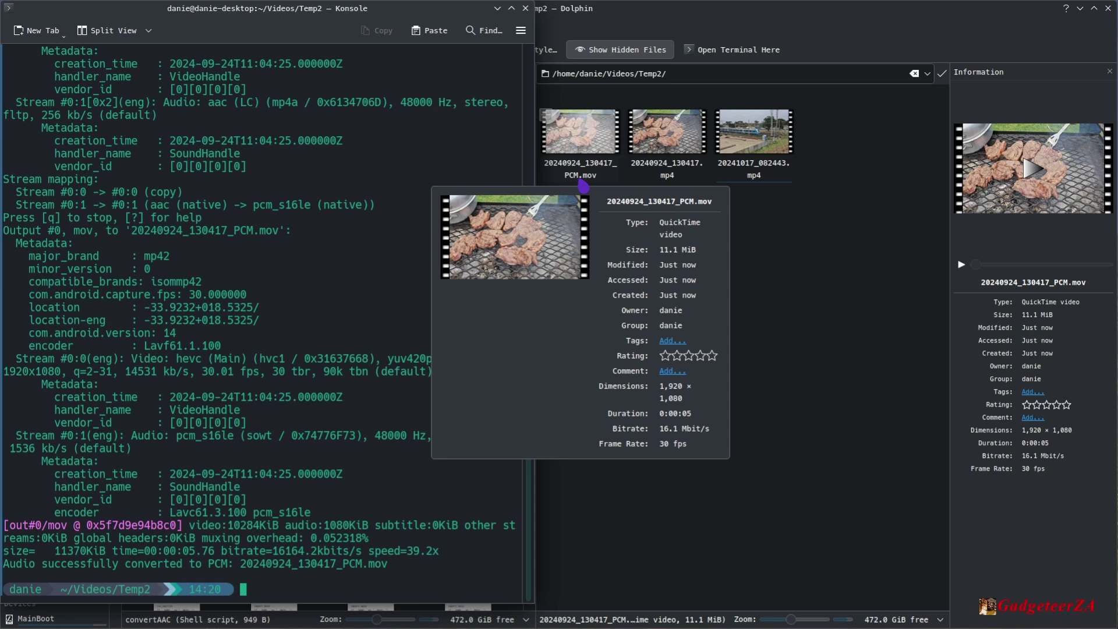
pyautogui.moveTo(669, 150)
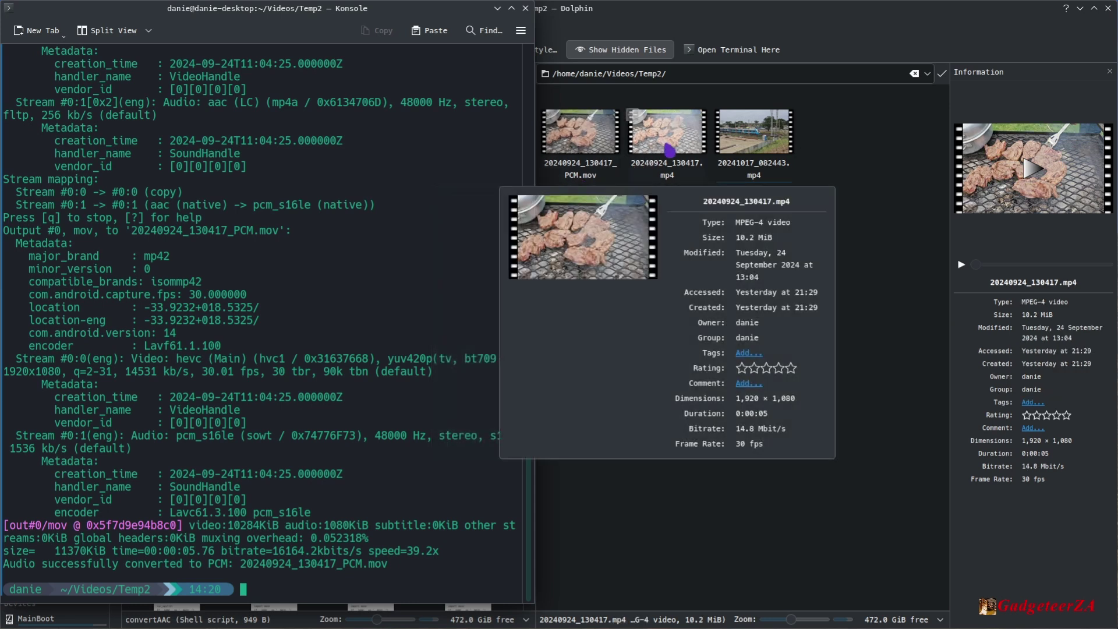
pyautogui.doubleClick(669, 150)
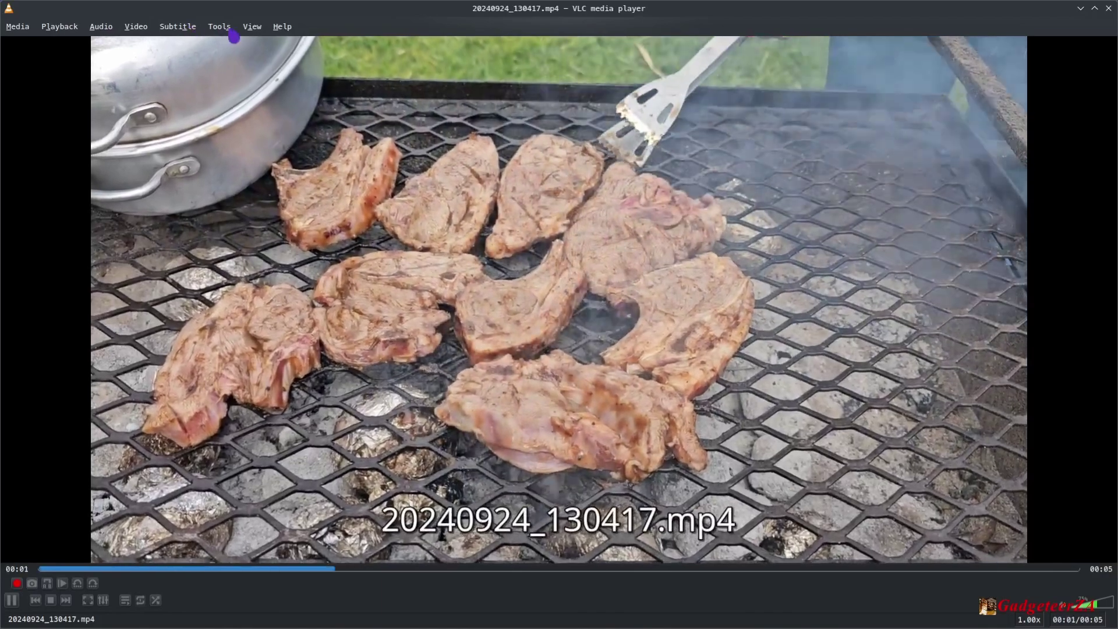
pyautogui.click(220, 27)
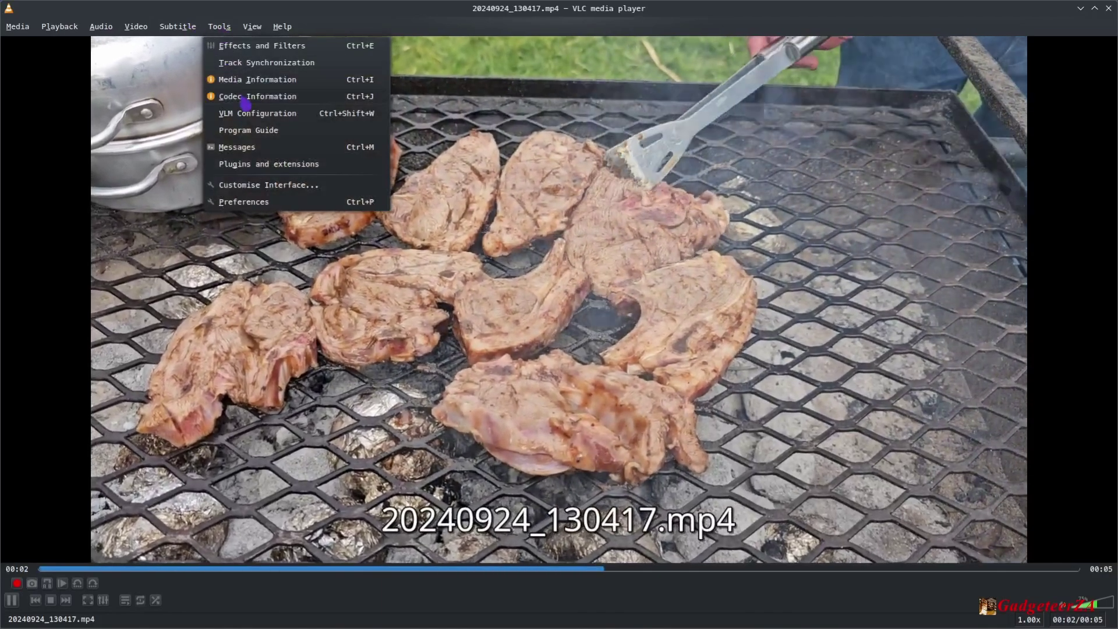
pyautogui.click(369, 224)
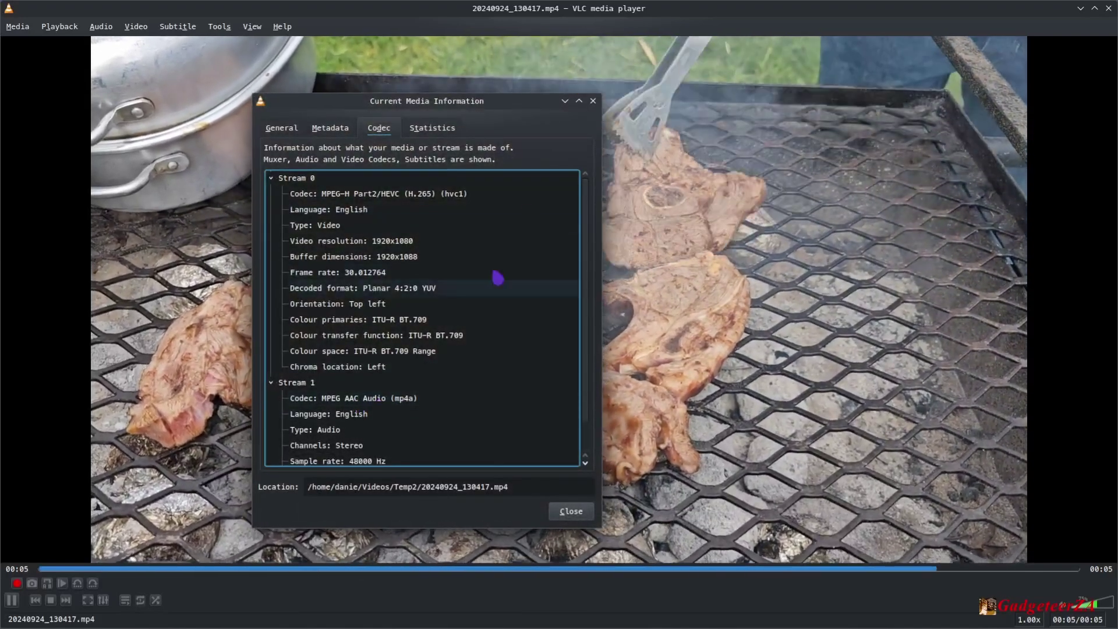
pyautogui.click(593, 101)
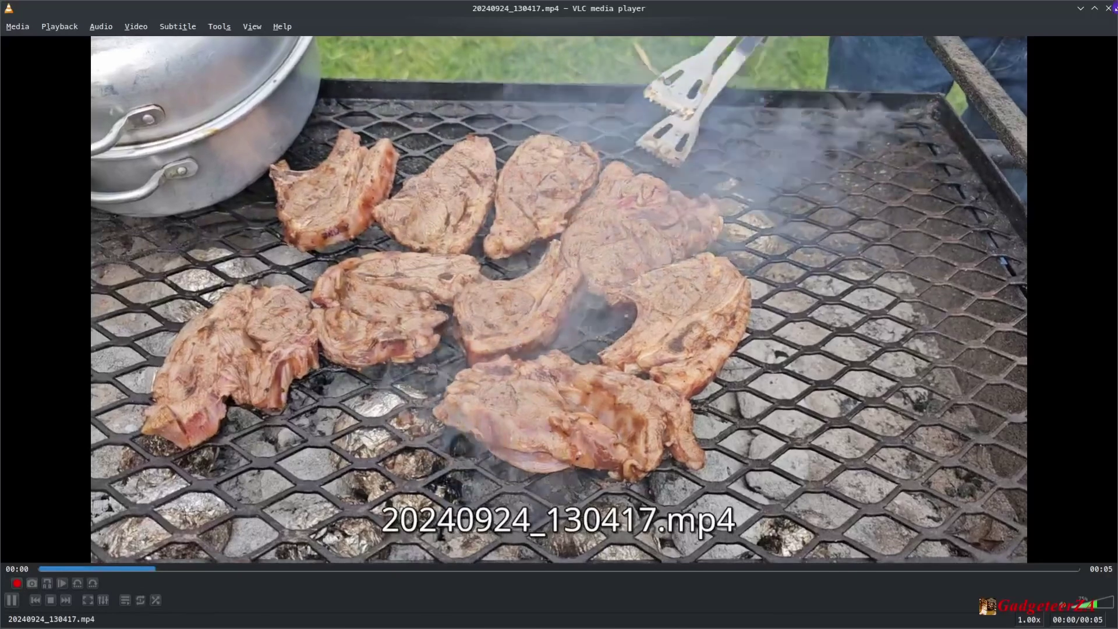
pyautogui.hotkey('ctrl', 'q')
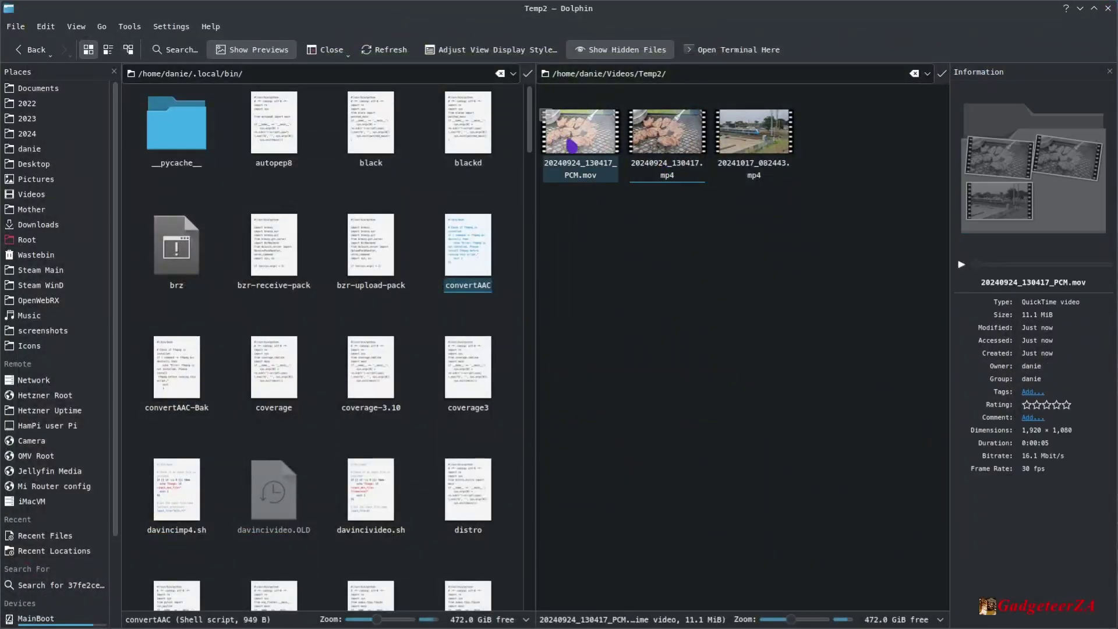
# Step: Play the converted 20240924_130417_PCM.mov in VLC media player, examine its codec information, and close the player
pyautogui.doubleClick(593, 146)
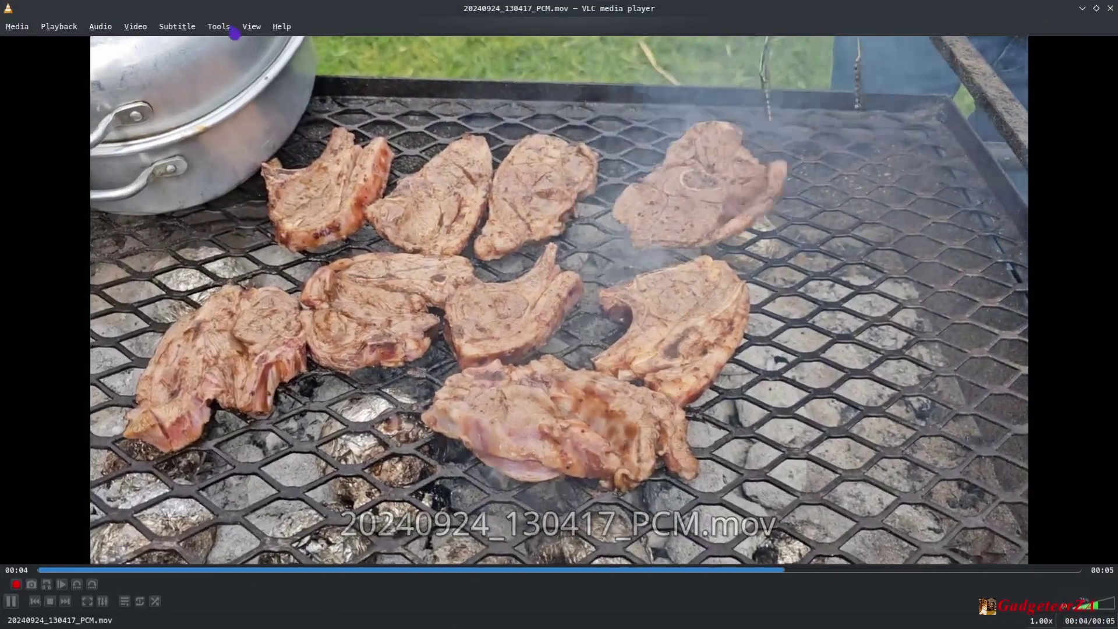
pyautogui.click(219, 27)
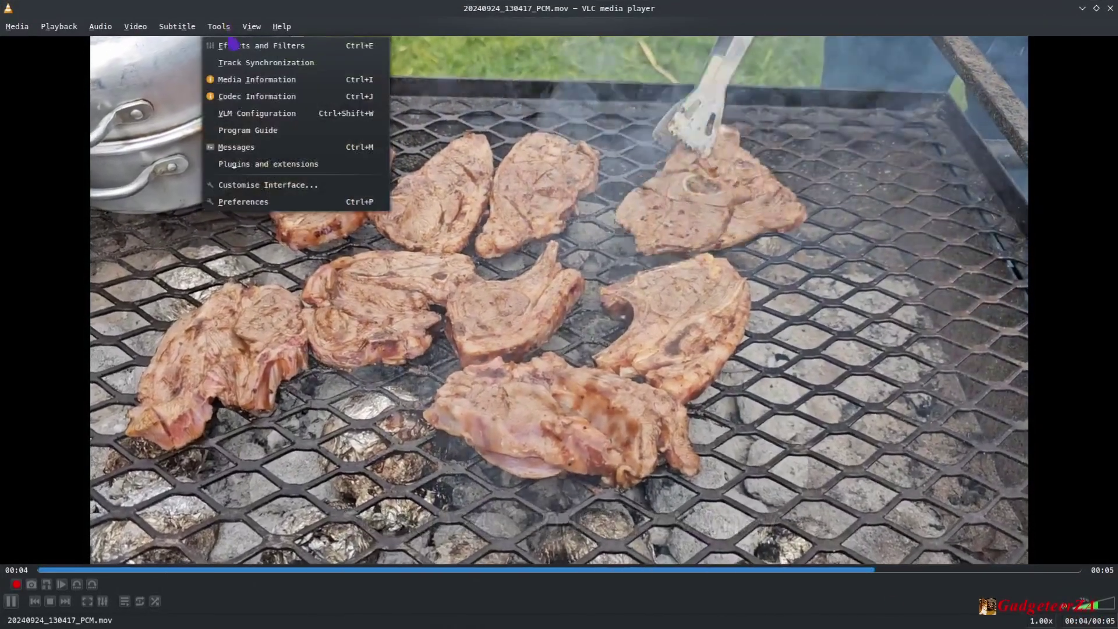
pyautogui.click(227, 94)
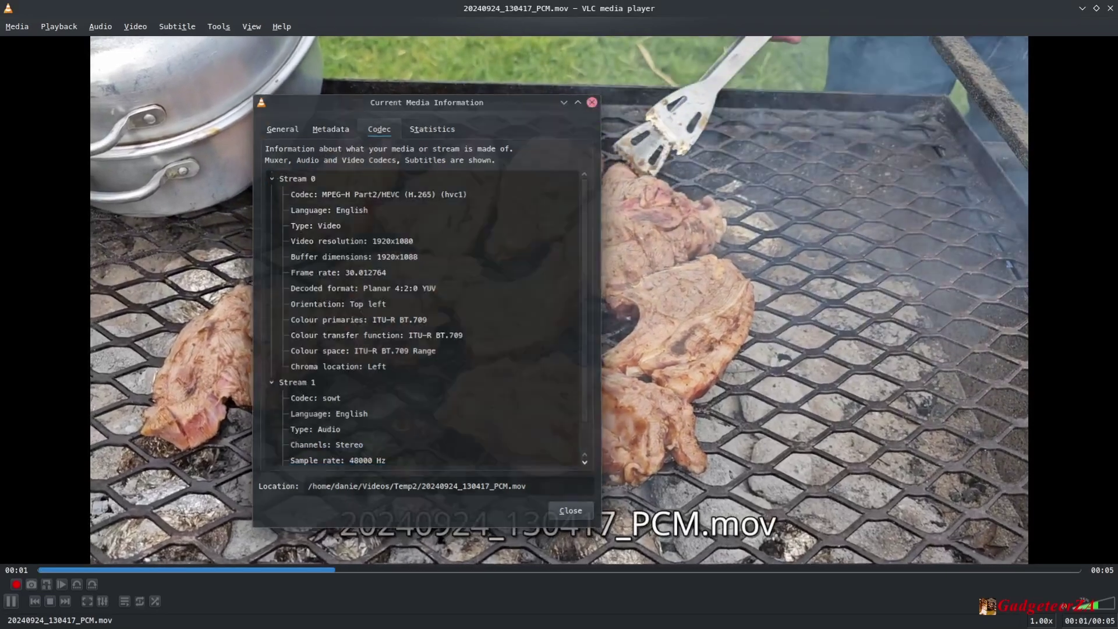
pyautogui.click(592, 102)
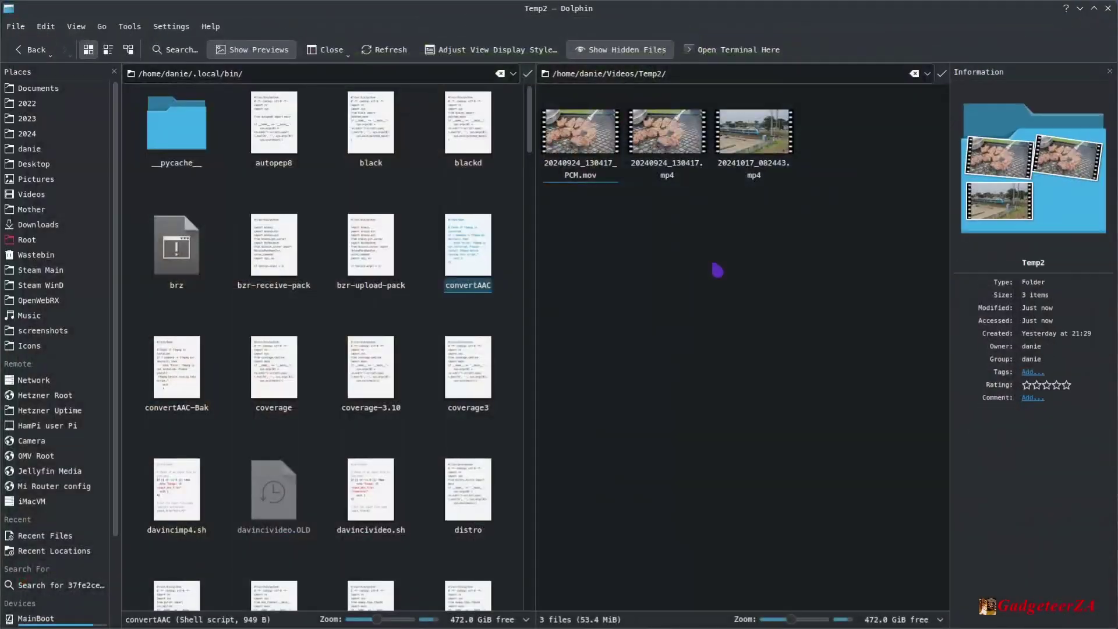
# Step: Delete the converted file 20240924_130417_PCM.mov from the Temp2 folder
pyautogui.click(593, 143)
pyautogui.press('Delete')
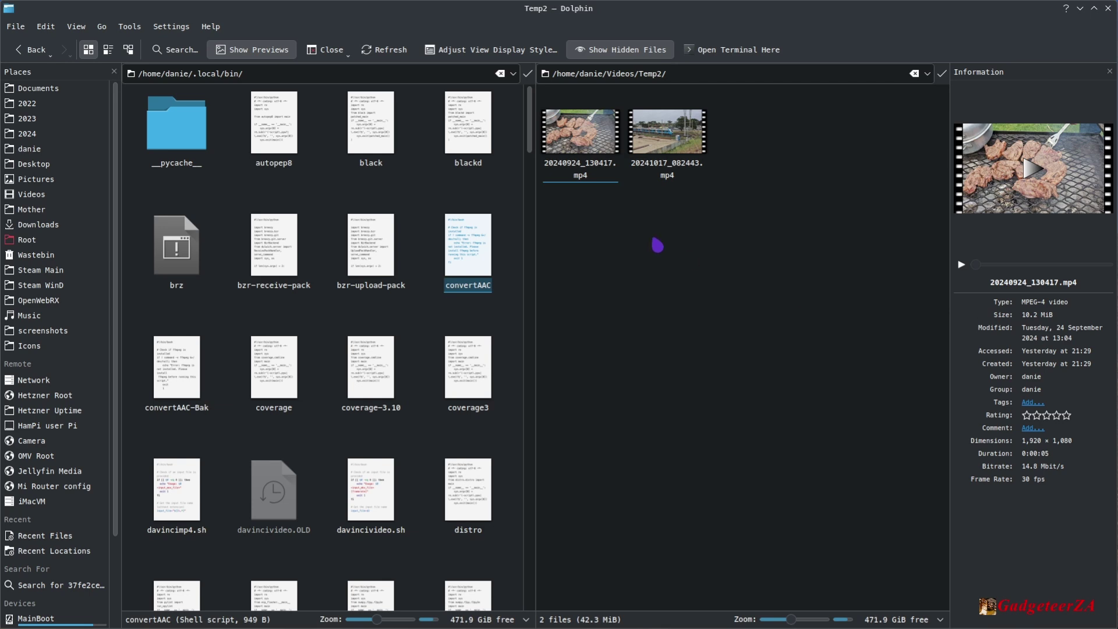
# Step: Convert 20240924_130417.mp4 and 20241017_082443.mp4 together by opening both with Convert AAC to PCM audio, and clear the selection
pyautogui.click(582, 137)
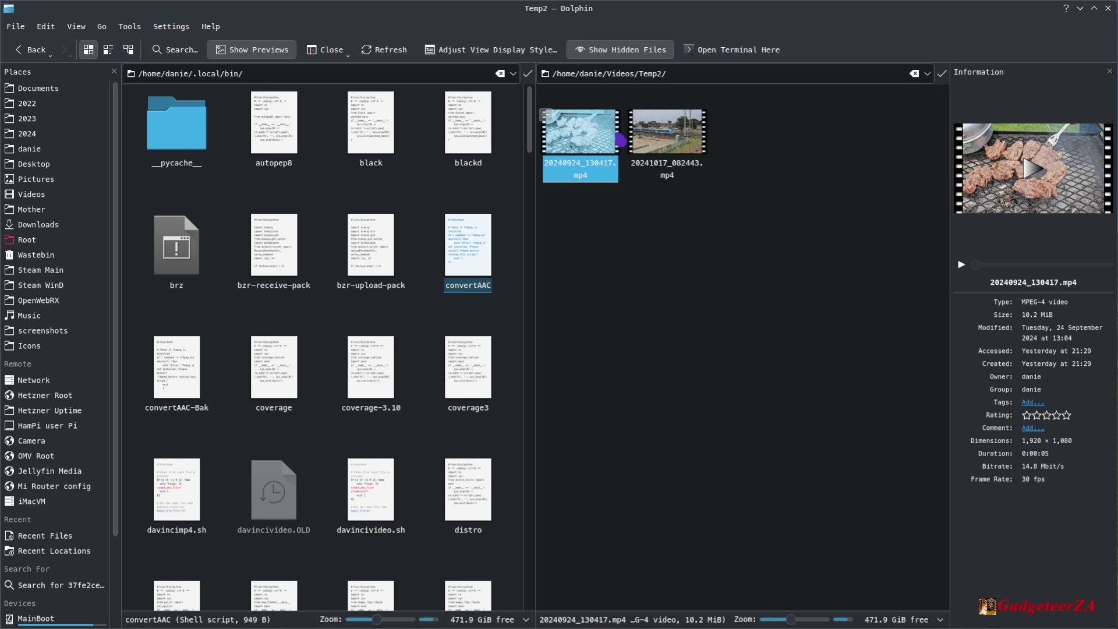
pyautogui.keyDown('ctrl'); pyautogui.click(670, 152); pyautogui.keyUp('ctrl')
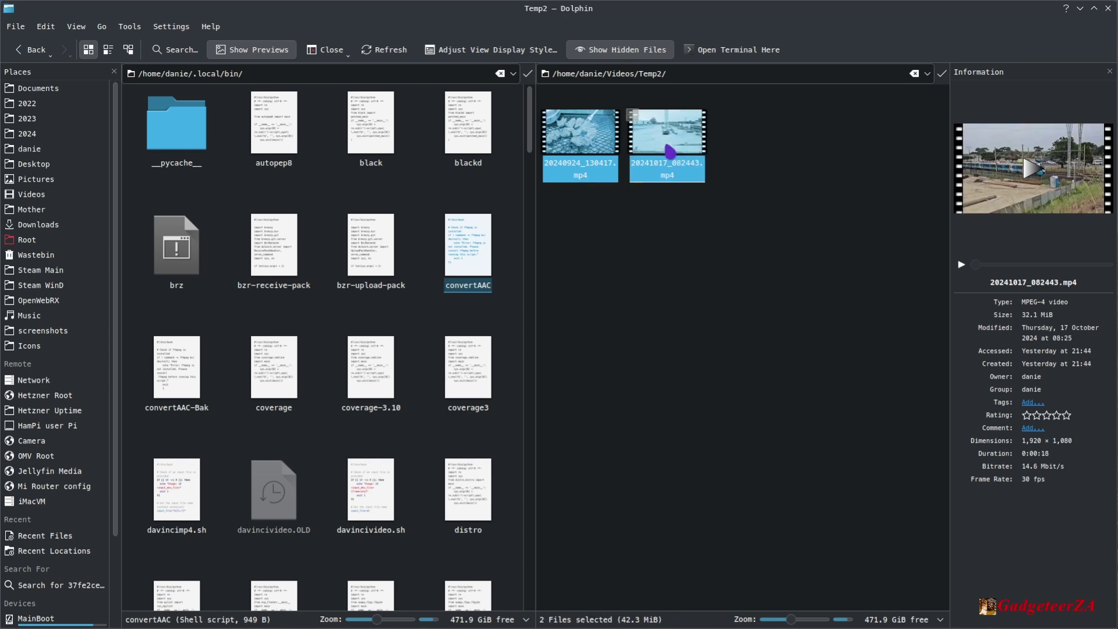
pyautogui.rightClick(668, 148)
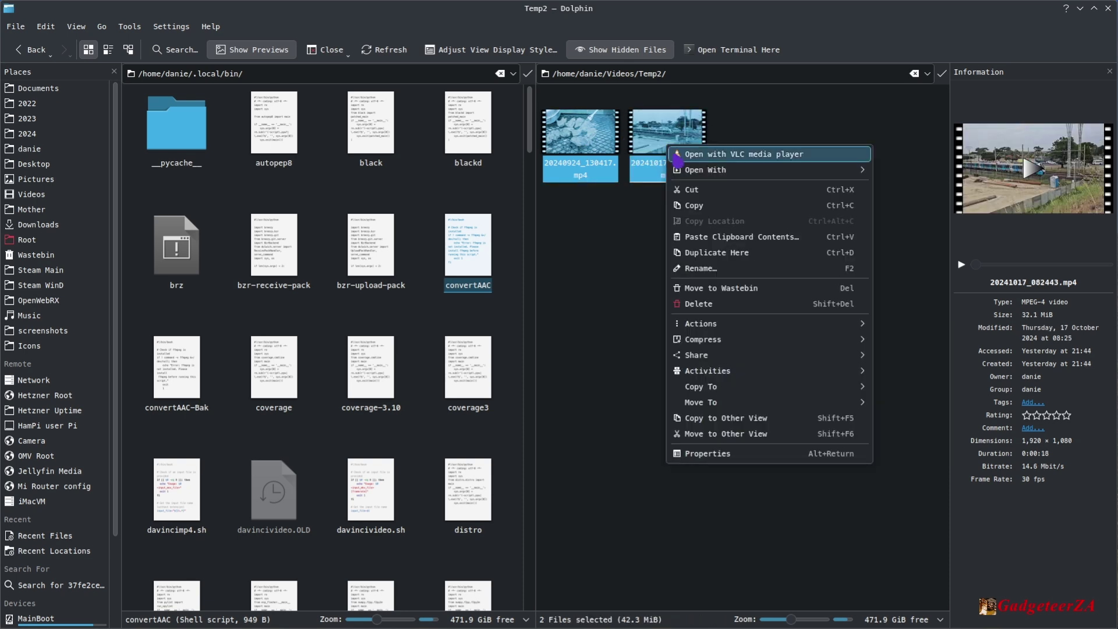
pyautogui.moveTo(714, 174)
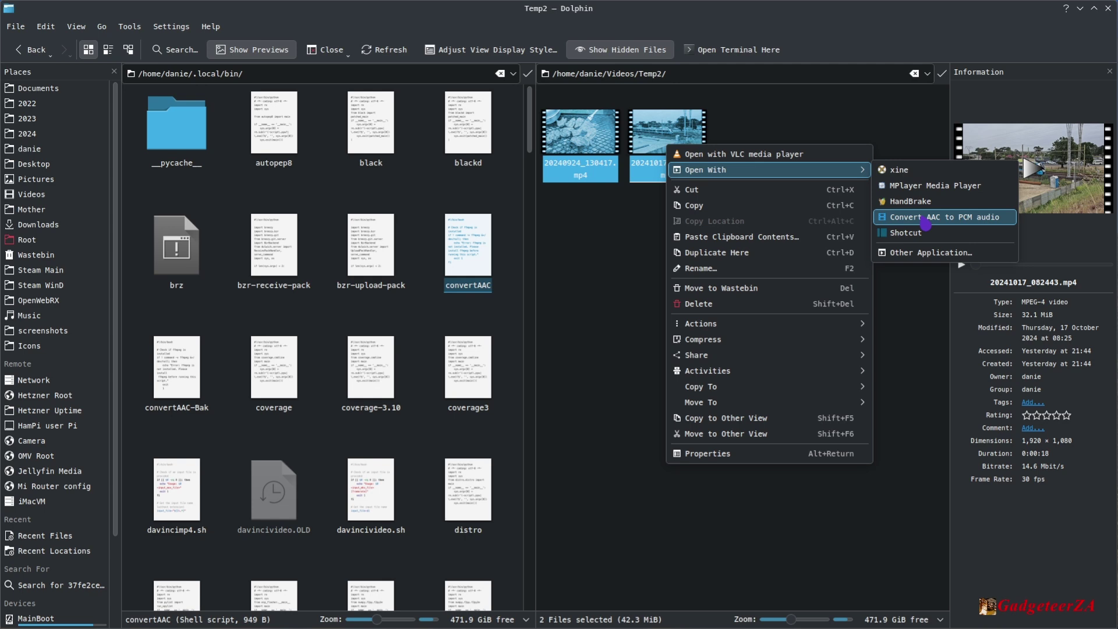
pyautogui.click(925, 222)
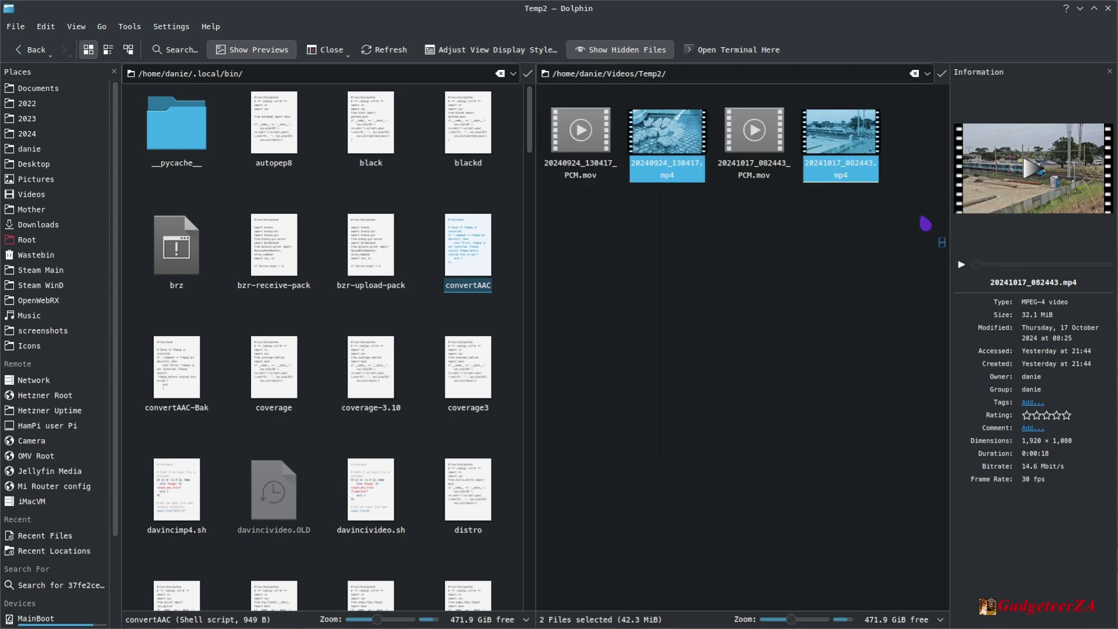
pyautogui.click(813, 250)
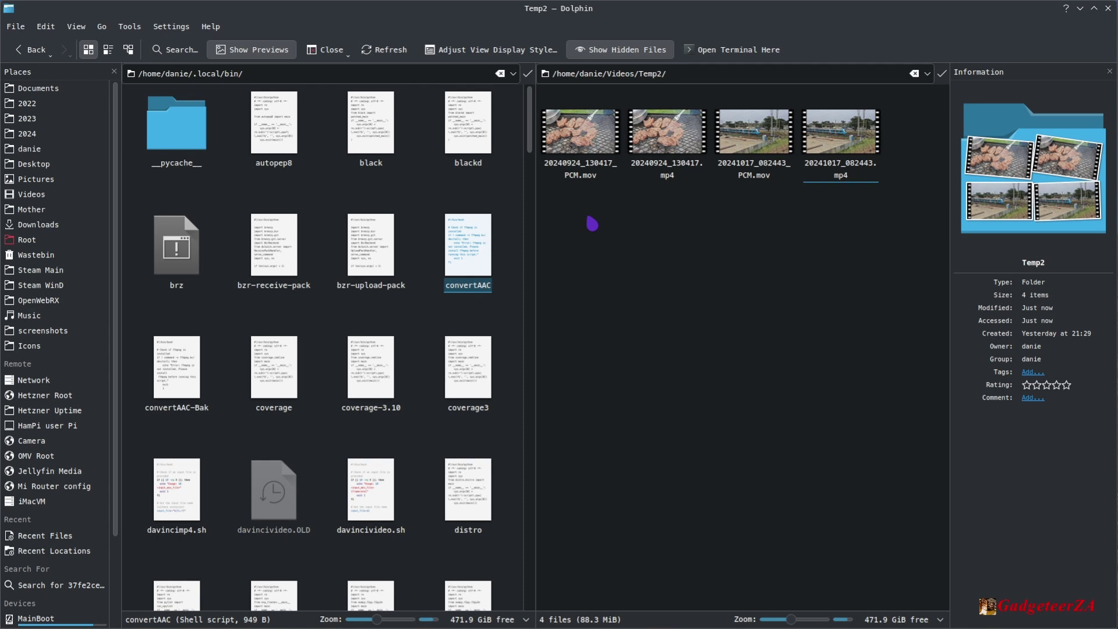
# Step: Delete the converted files 20240924_130417_PCM.mov and 20241017_082443_PCM.mov from the Temp2 folder
pyautogui.click(579, 157)
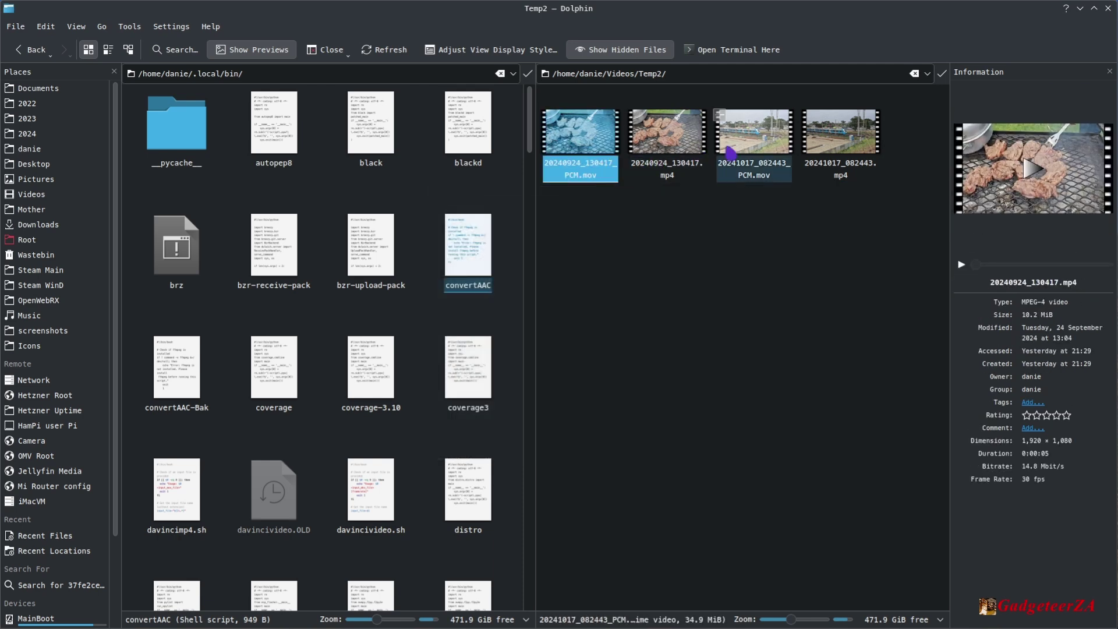
pyautogui.keyDown('ctrl'); pyautogui.click(730, 153); pyautogui.keyUp('ctrl')
pyautogui.press('Delete')
pyautogui.click(738, 298)
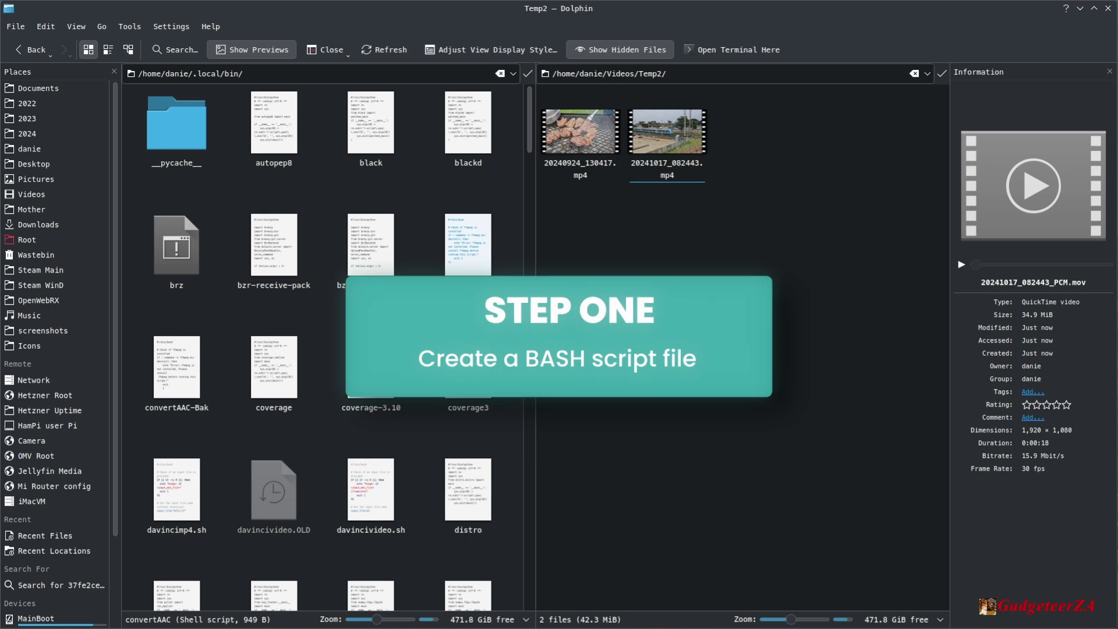
# Step: Select the convertAAC script and examine the path of its containing folder, ~/.local/bin
pyautogui.click(473, 287)
pyautogui.moveTo(480, 298)
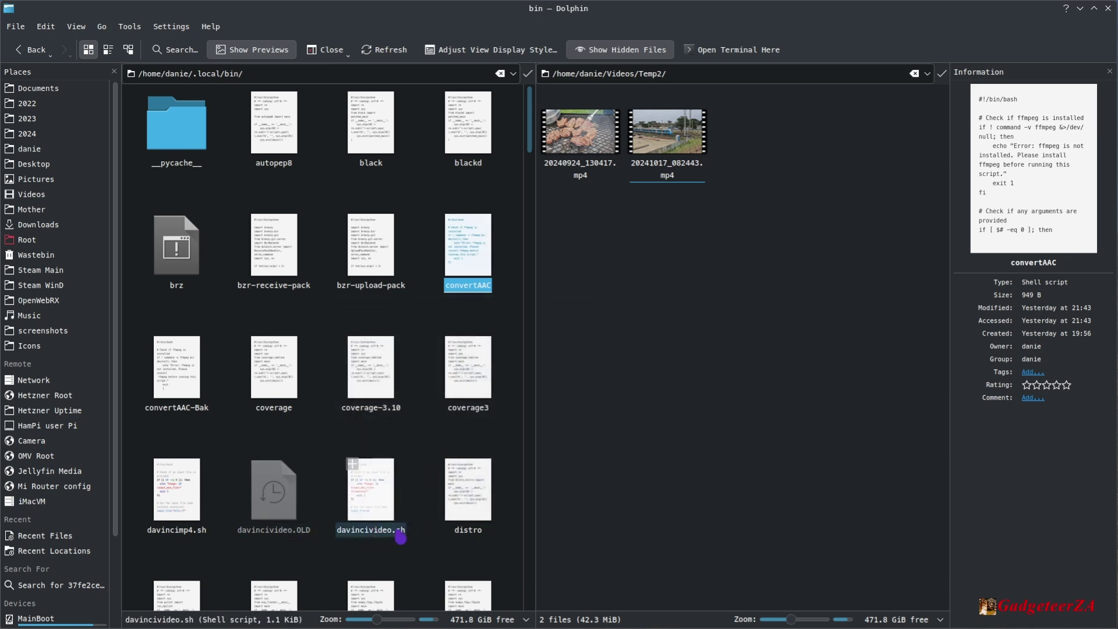
pyautogui.moveTo(478, 259)
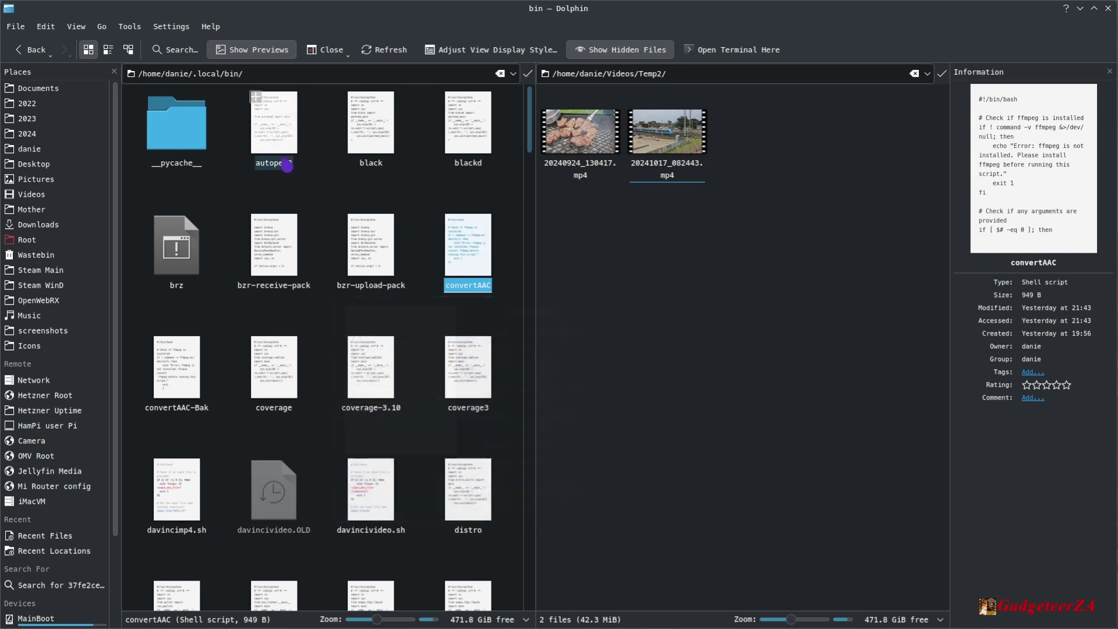
pyautogui.moveTo(256, 134)
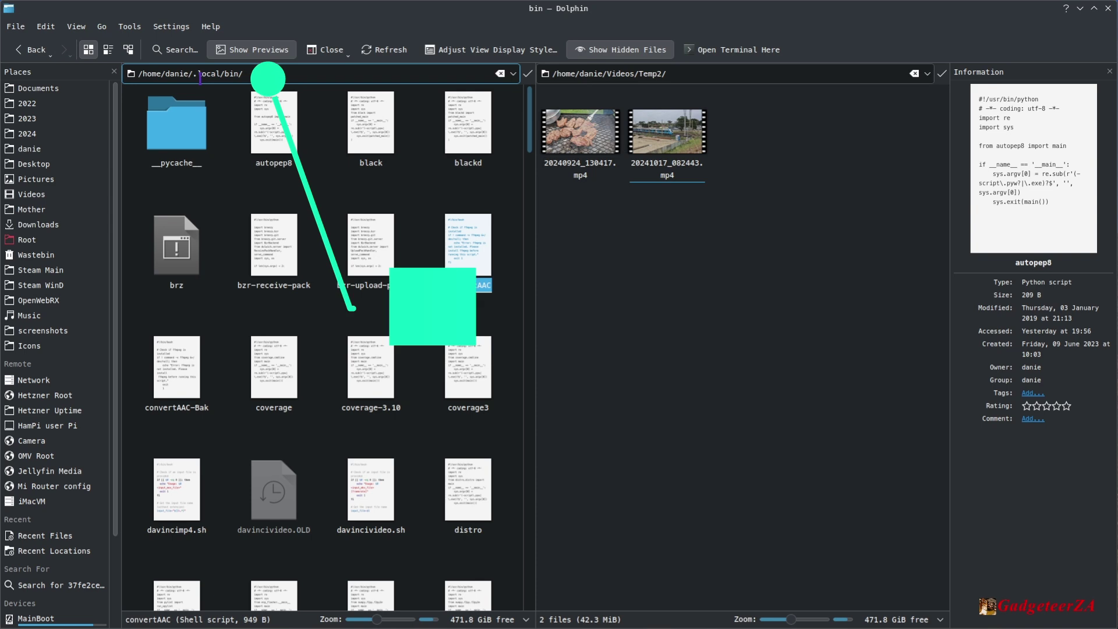
pyautogui.click(150, 74)
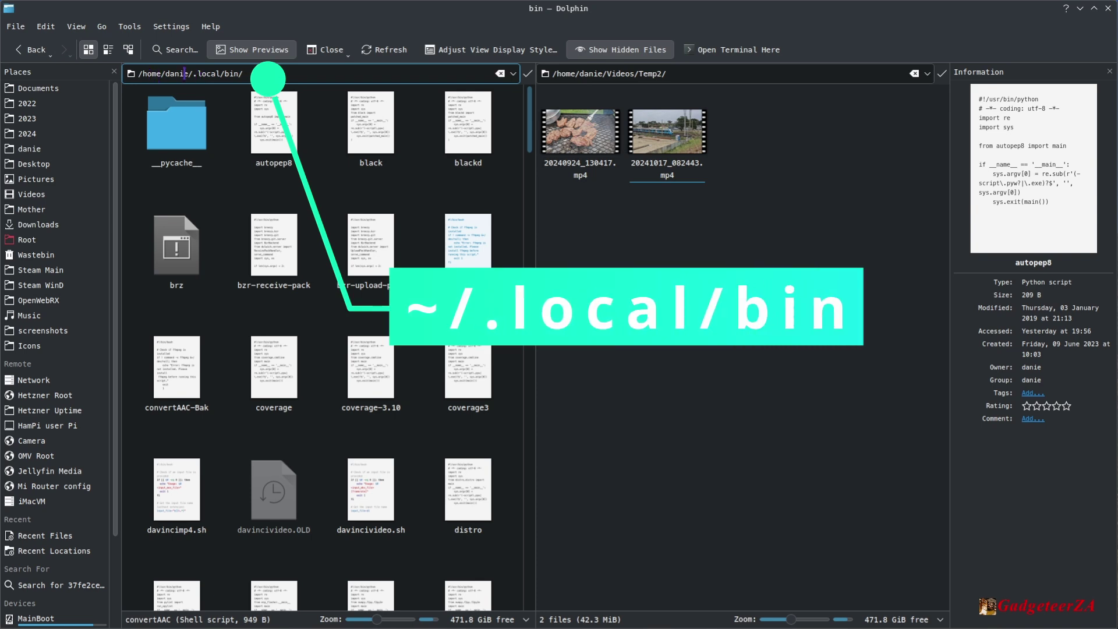
pyautogui.press('Right')
pyautogui.press('Right')
pyautogui.press('Right')
pyautogui.press('Right')
pyautogui.press('Right')
pyautogui.press('Right')
pyautogui.press('Right')
pyautogui.press('Right')
pyautogui.press('Right')
pyautogui.press('Right')
pyautogui.press('Right')
pyautogui.press('Right')
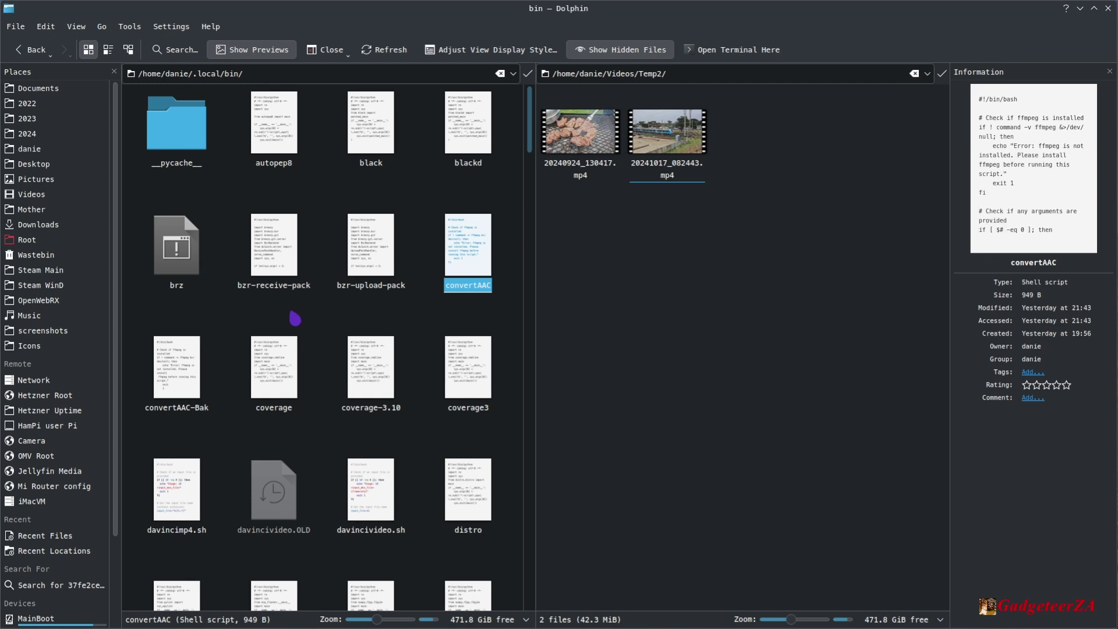
# Step: Open the convertAAC script in Kate, in an enlarged window with the text zoomed to 140%
pyautogui.rightClick(460, 256)
pyautogui.click(484, 264)
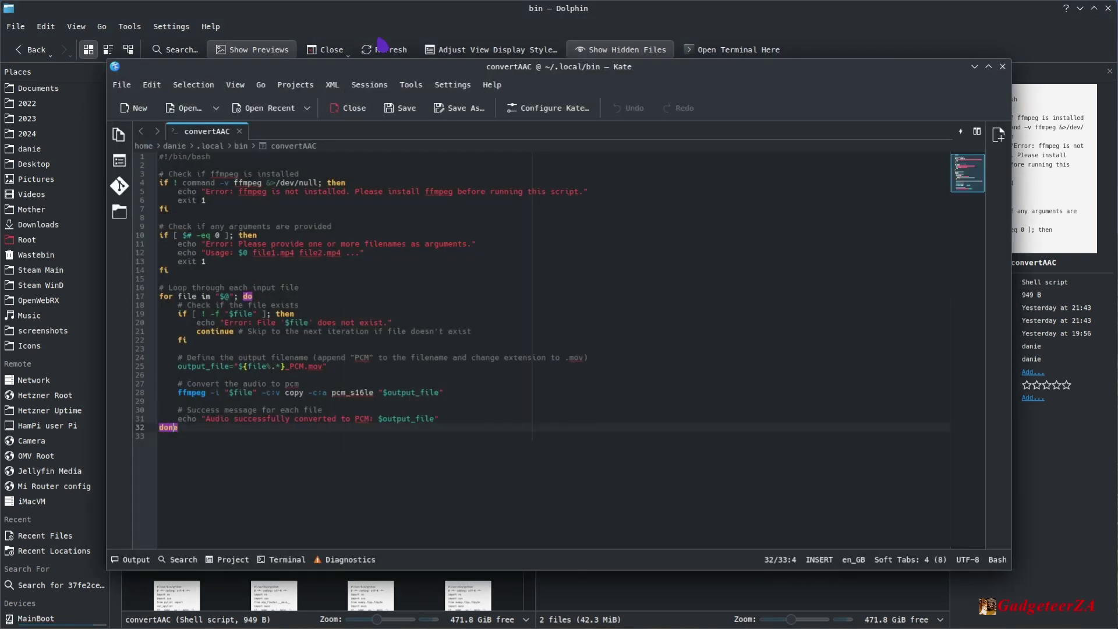
pyautogui.moveTo(361, 68); pyautogui.dragTo(294, 21)
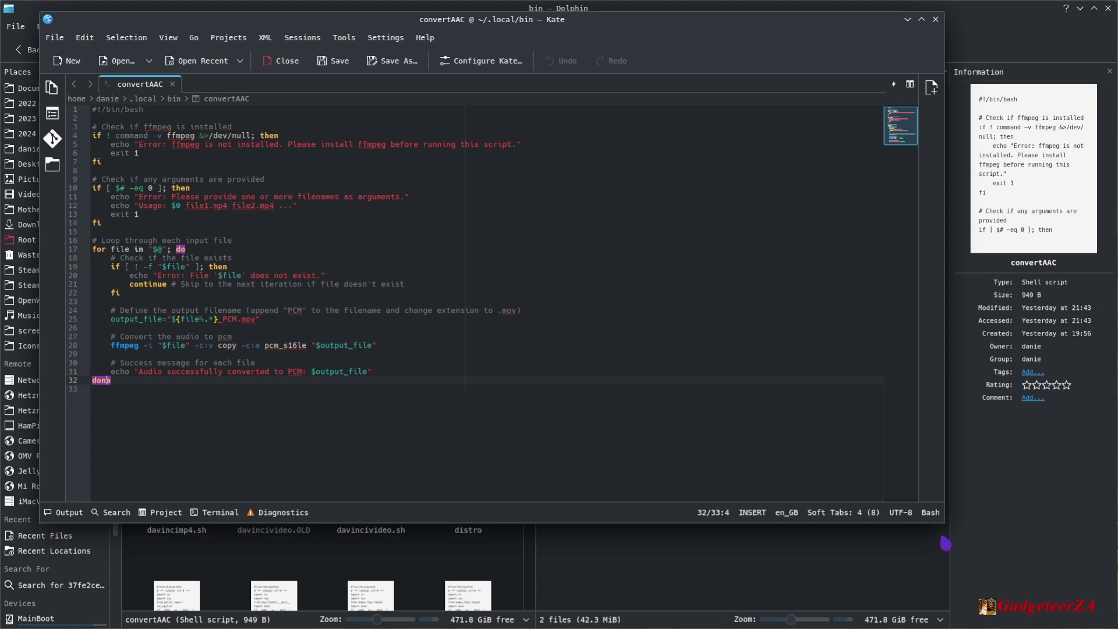
pyautogui.moveTo(944, 525); pyautogui.dragTo(1100, 611)
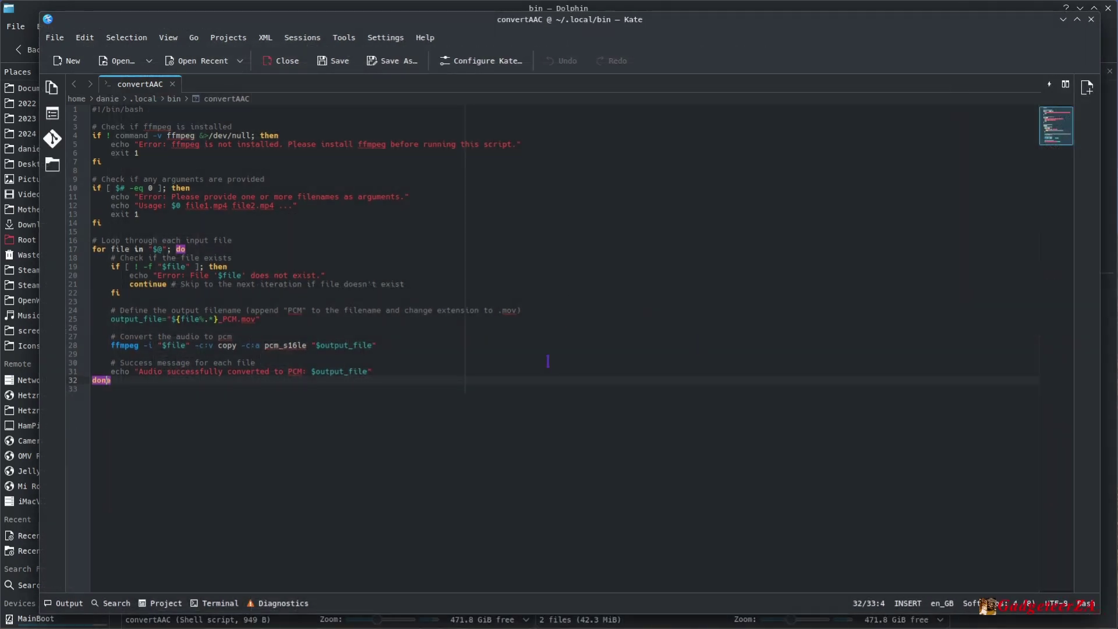
pyautogui.hotkey('ctrl', '+')
pyautogui.hotkey('ctrl', '+')
pyautogui.hotkey('ctrl', '+')
pyautogui.hotkey('ctrl', '+')
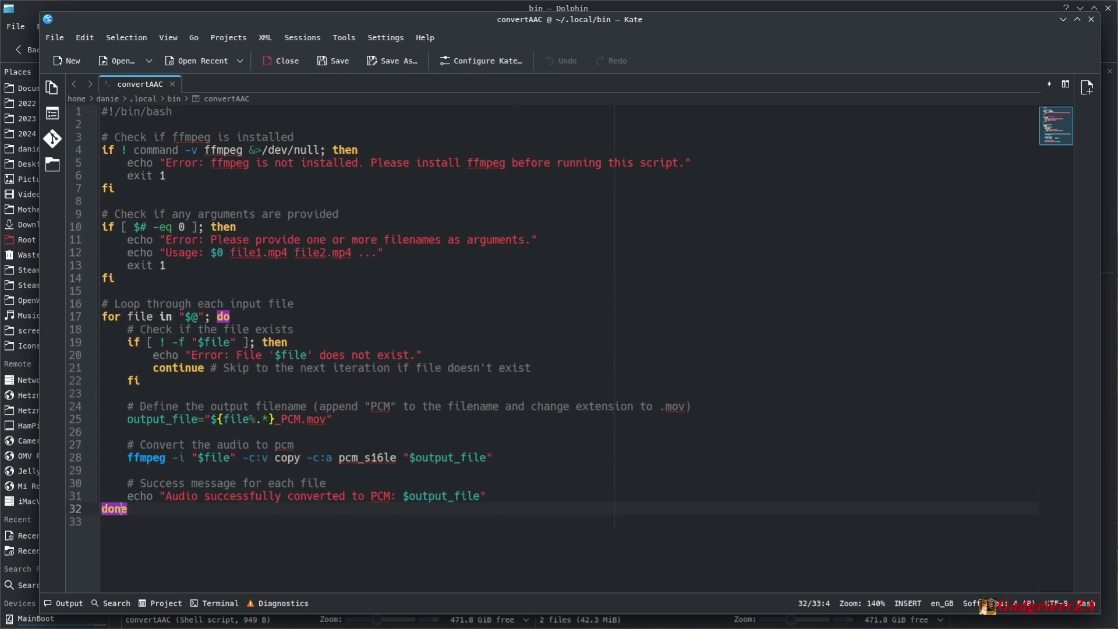
# Step: Examine the script's shebang line, file loop, output filename definition and ffmpeg conversion command, and close the editor
pyautogui.click(187, 111)
pyautogui.moveTo(187, 111); pyautogui.dragTo(102, 114)
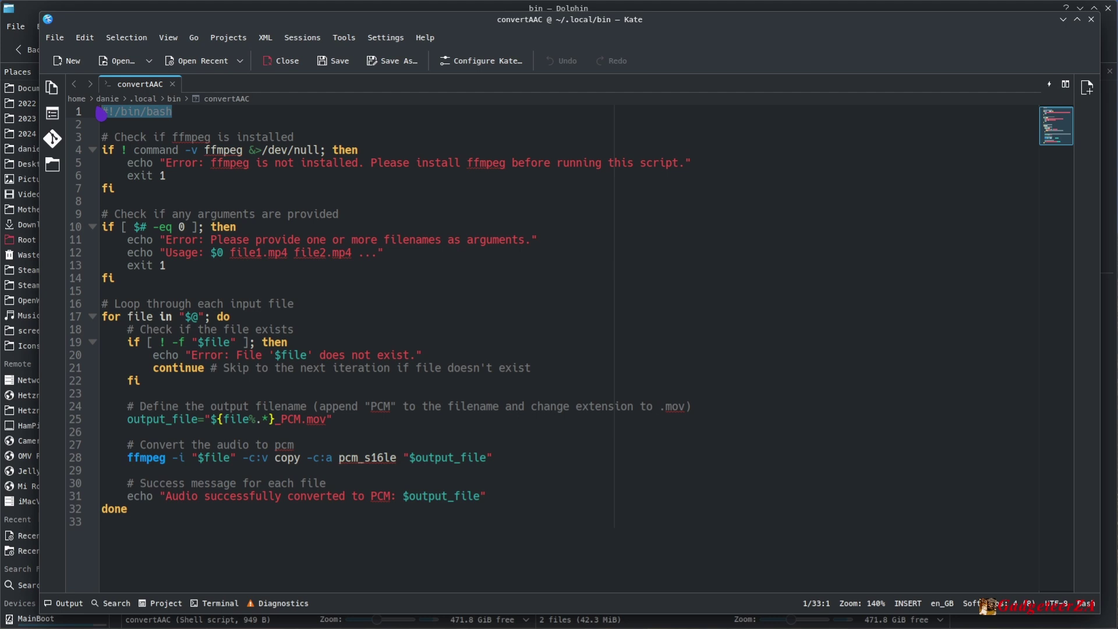
pyautogui.click(183, 114)
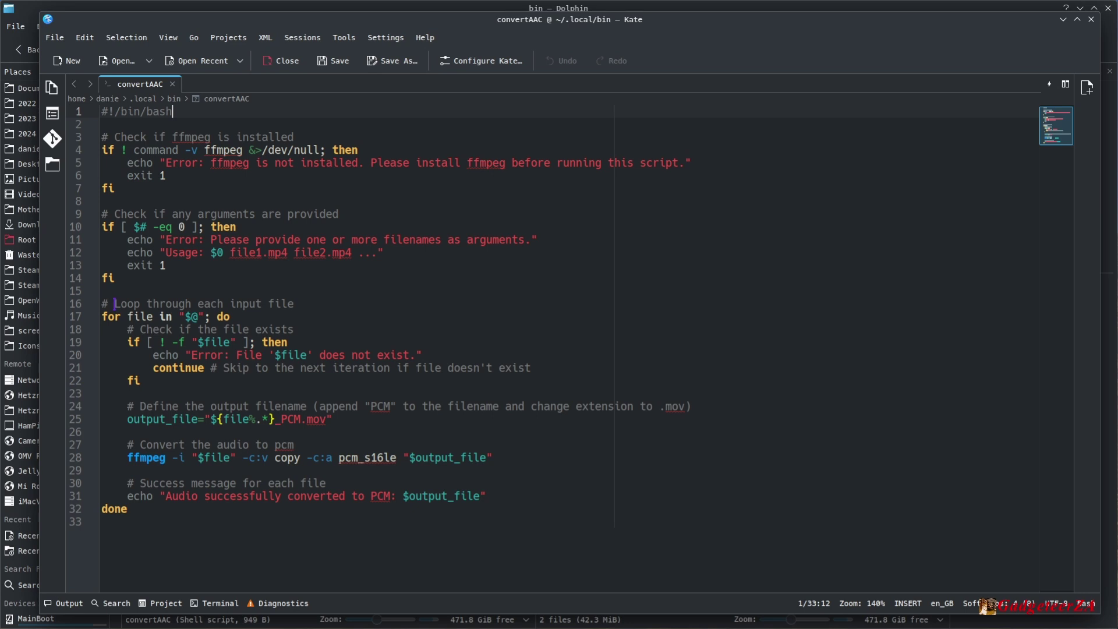
pyautogui.moveTo(102, 316); pyautogui.dragTo(166, 508)
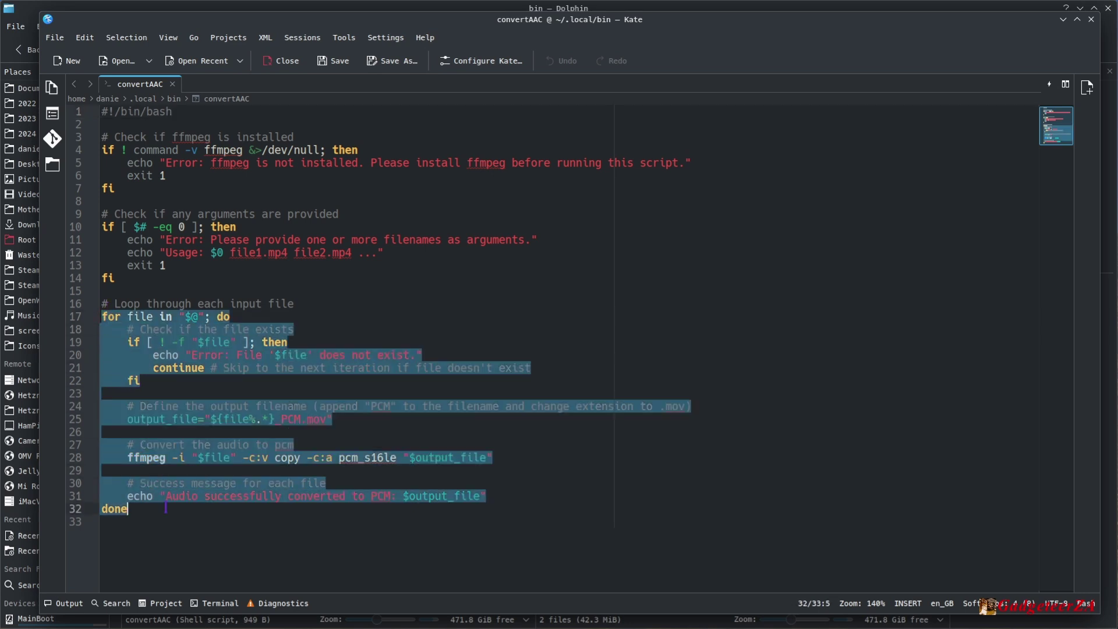
pyautogui.click(115, 317)
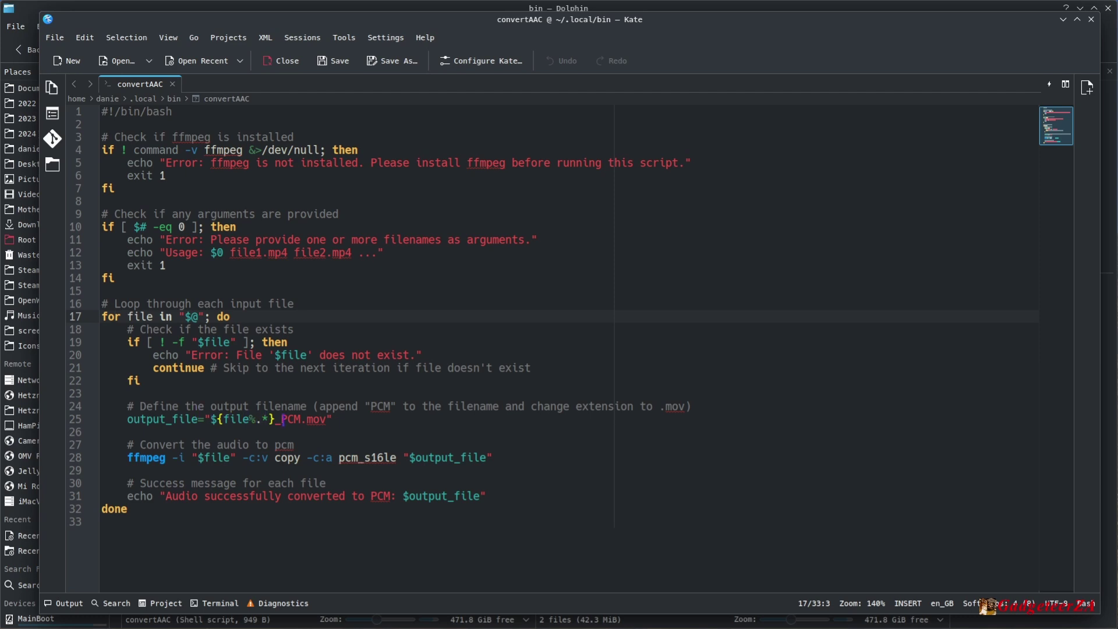
pyautogui.click(302, 419)
pyautogui.write('.')
pyautogui.moveTo(127, 457); pyautogui.dragTo(510, 460)
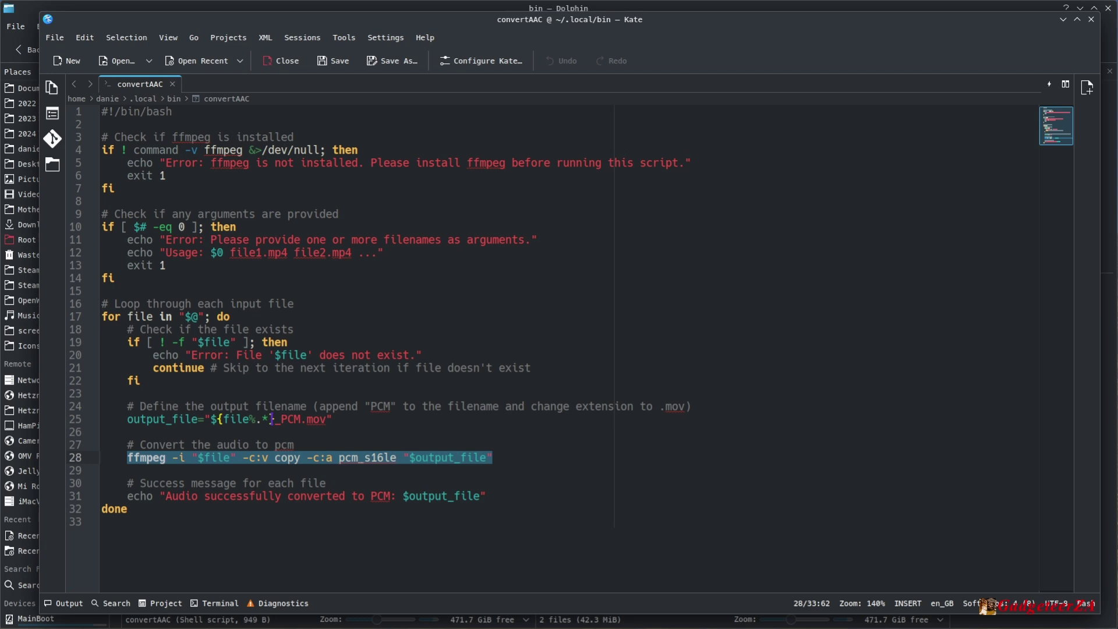
pyautogui.click(293, 506)
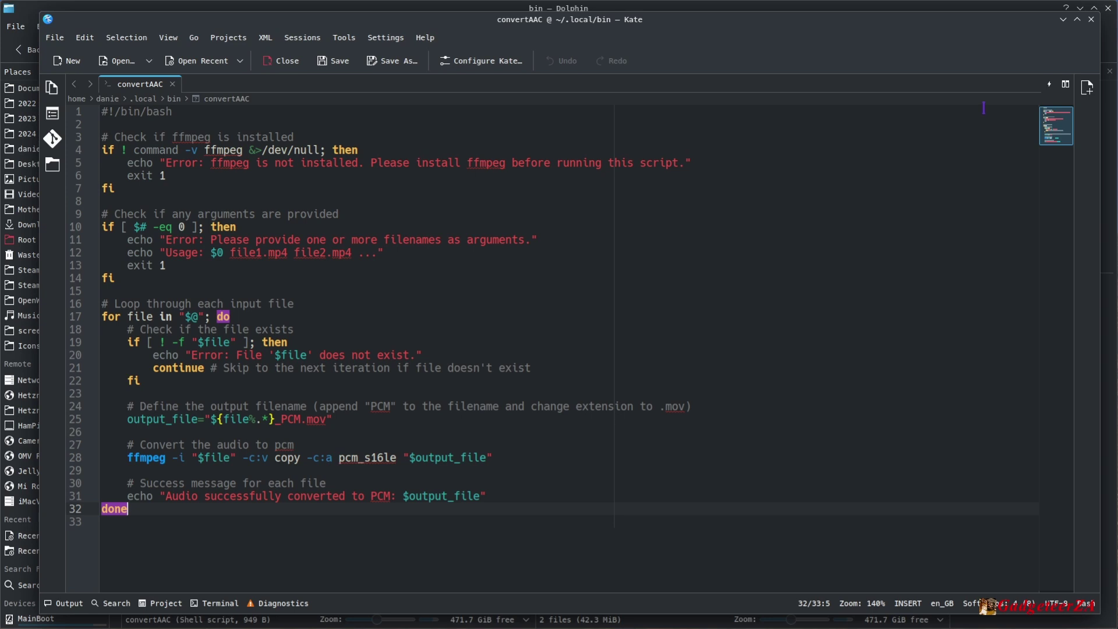
pyautogui.click(1091, 19)
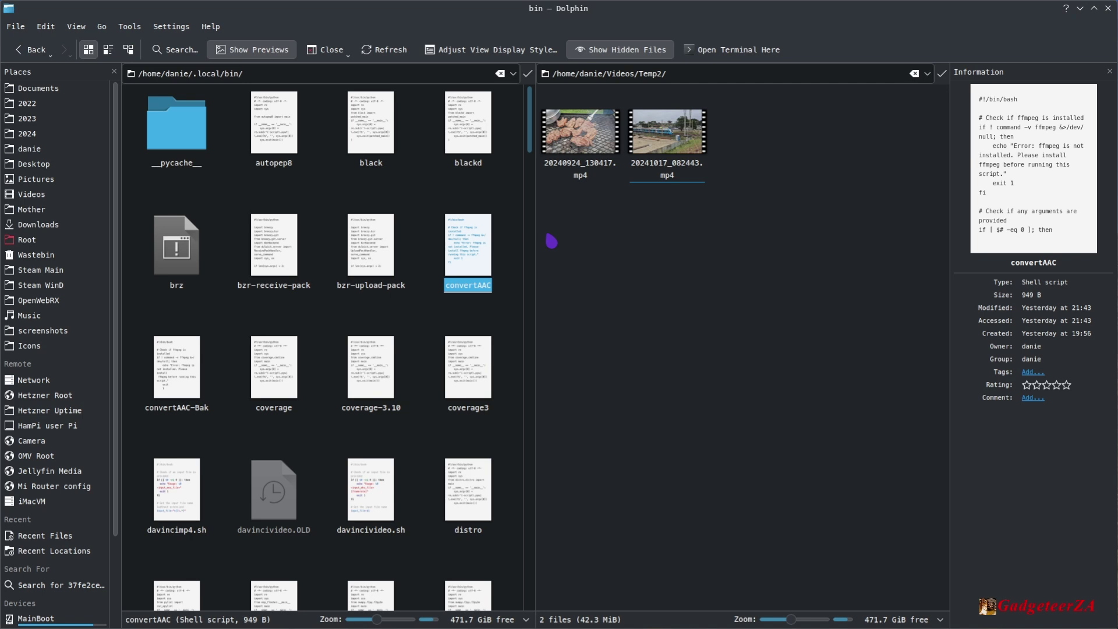
# Step: Examine the Open With applications offered for 20241017_082443.mp4, including Convert AAC to PCM audio, without launching any
pyautogui.moveTo(476, 273)
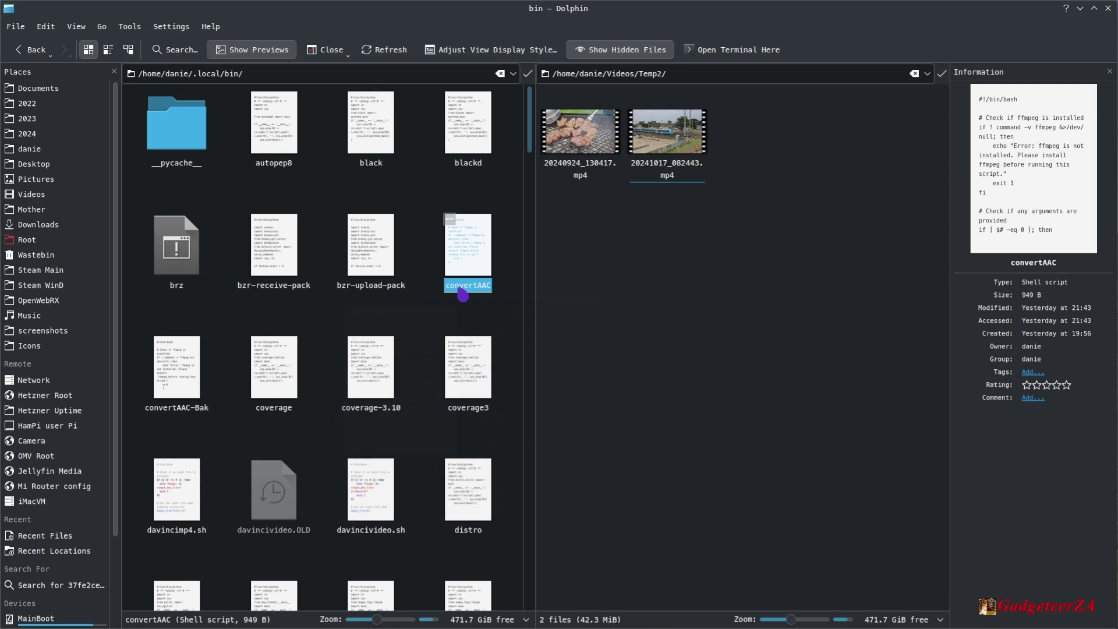
pyautogui.click(642, 297)
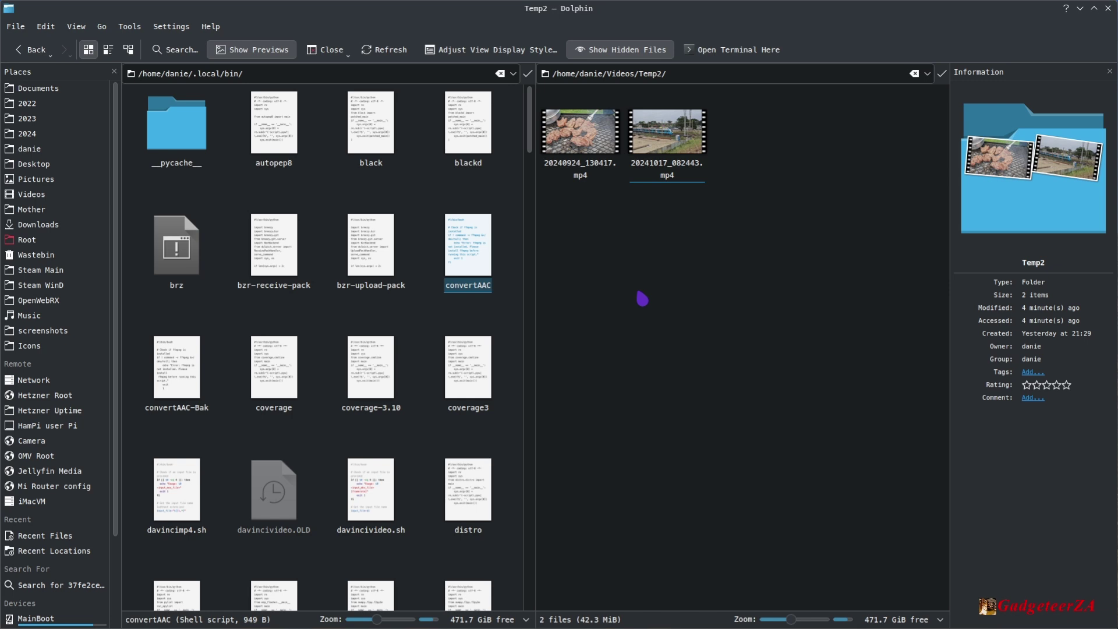
pyautogui.rightClick(673, 133)
pyautogui.moveTo(694, 161)
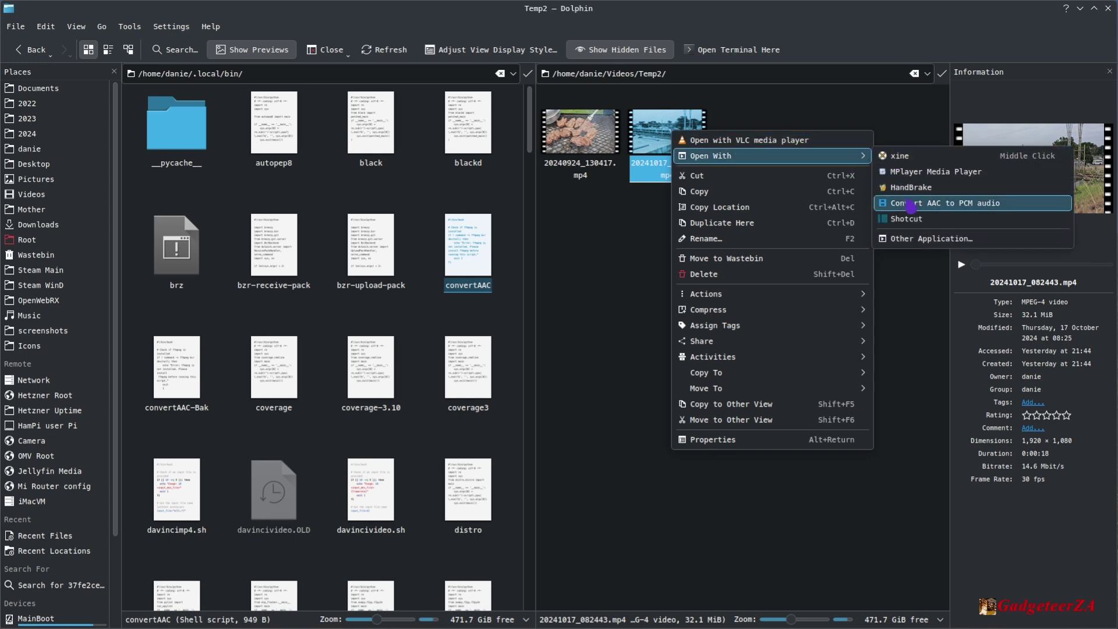
pyautogui.click(599, 248)
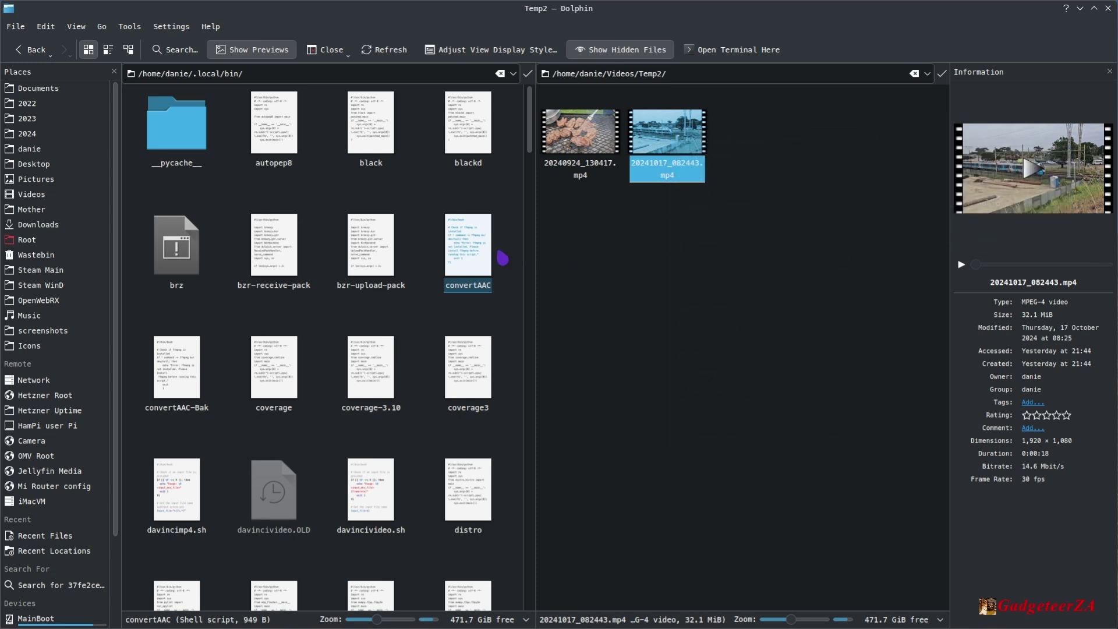
# Step: Examine the Open With applications offered for the convertAAC script without launching any
pyautogui.rightClick(463, 260)
pyautogui.moveTo(583, 278)
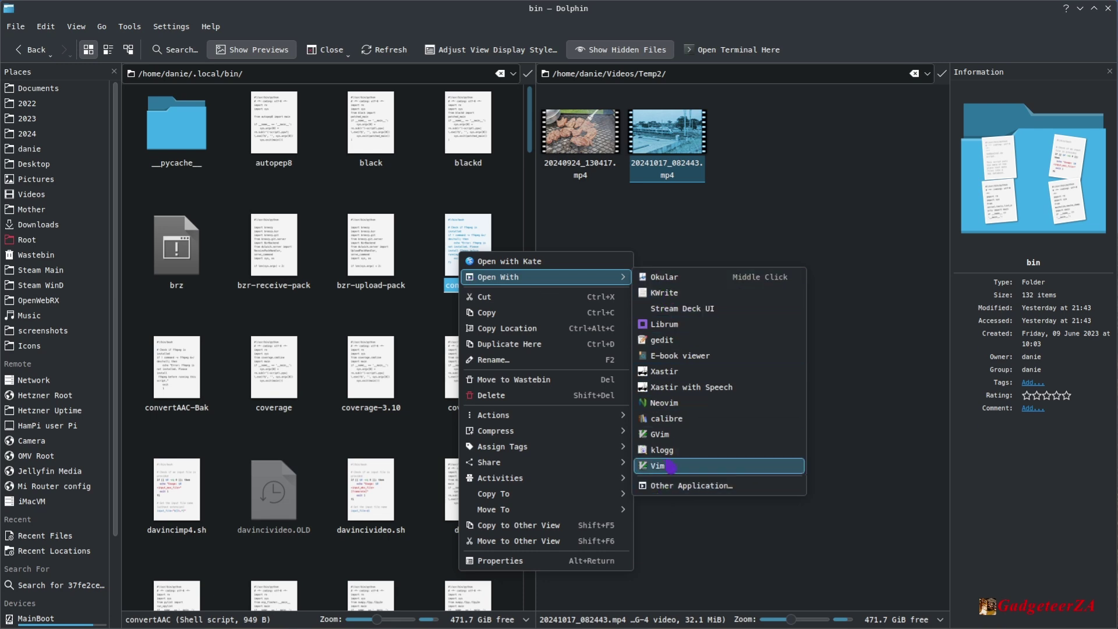
pyautogui.click(719, 205)
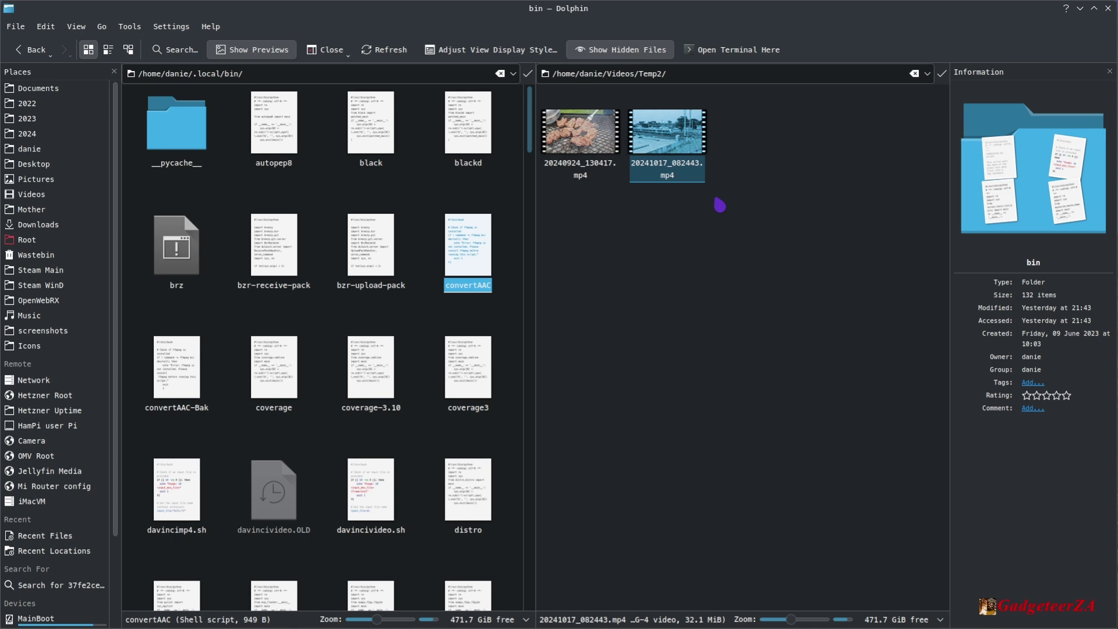
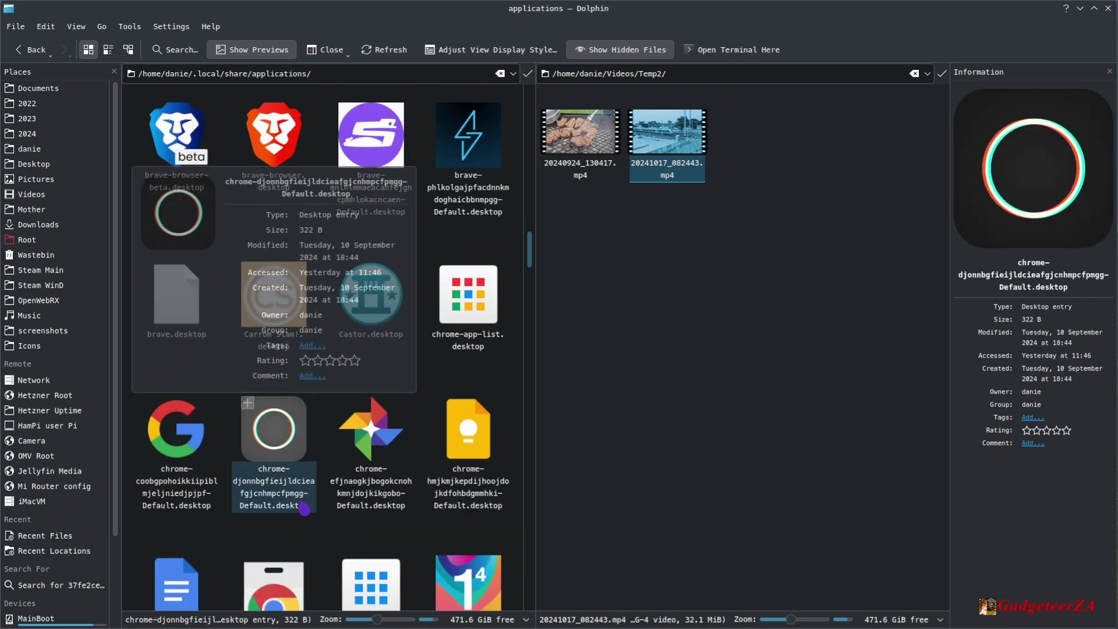
# Step: Find convertAAC.desktop in the ~/.local/share/applications folder and open it in Kate
pyautogui.scroll(-4, 298, 471)
pyautogui.scroll(-4, 460, 469)
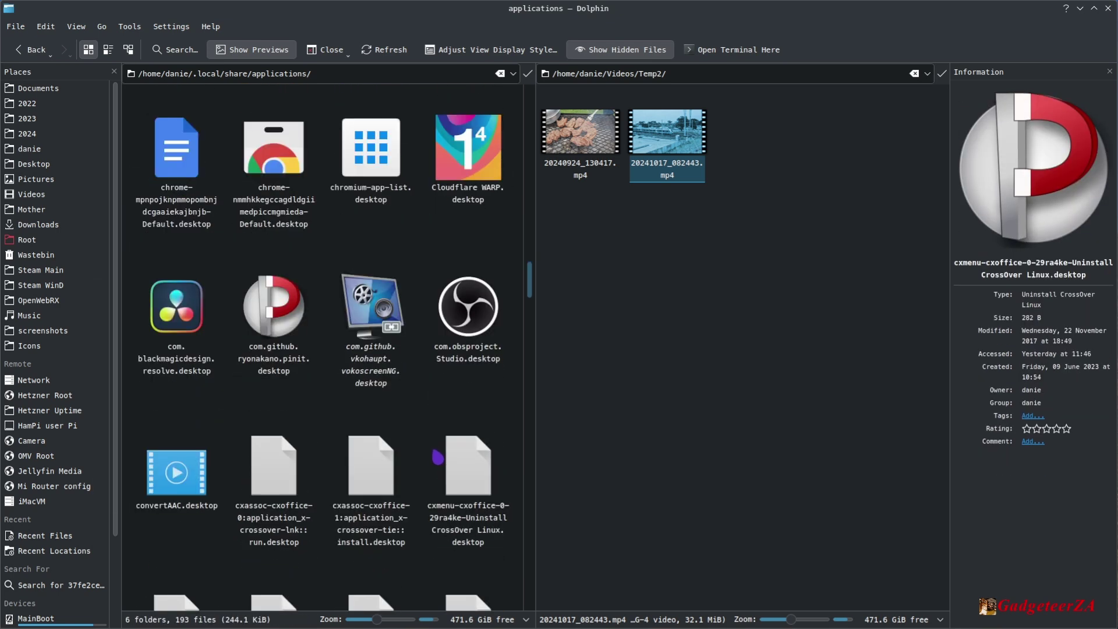
pyautogui.scroll(-4, 297, 380)
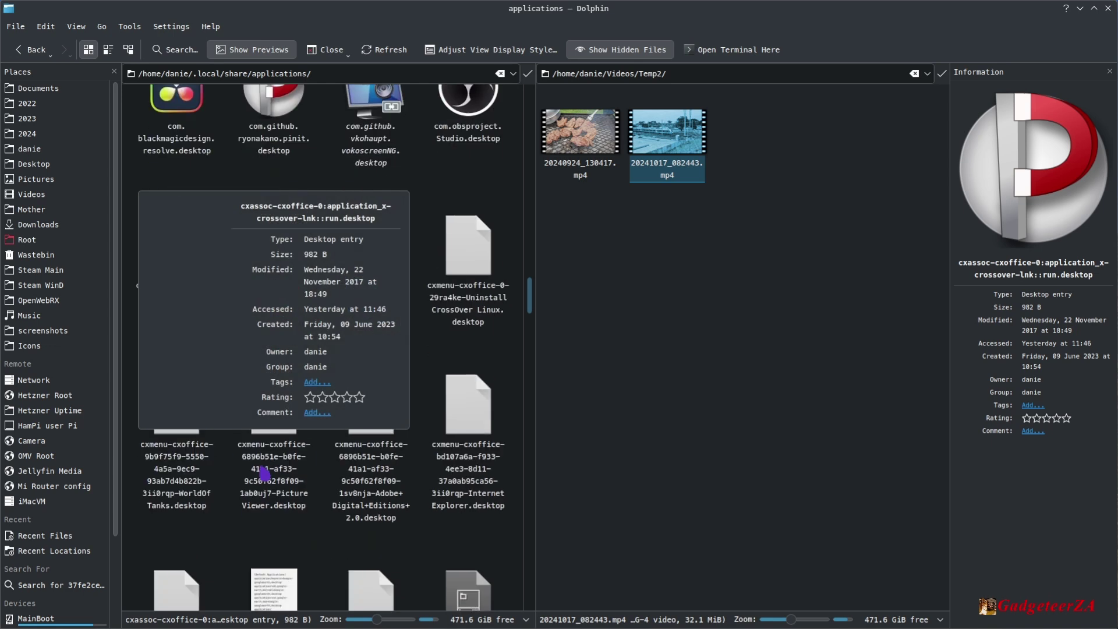
pyautogui.scroll(2, 175, 396)
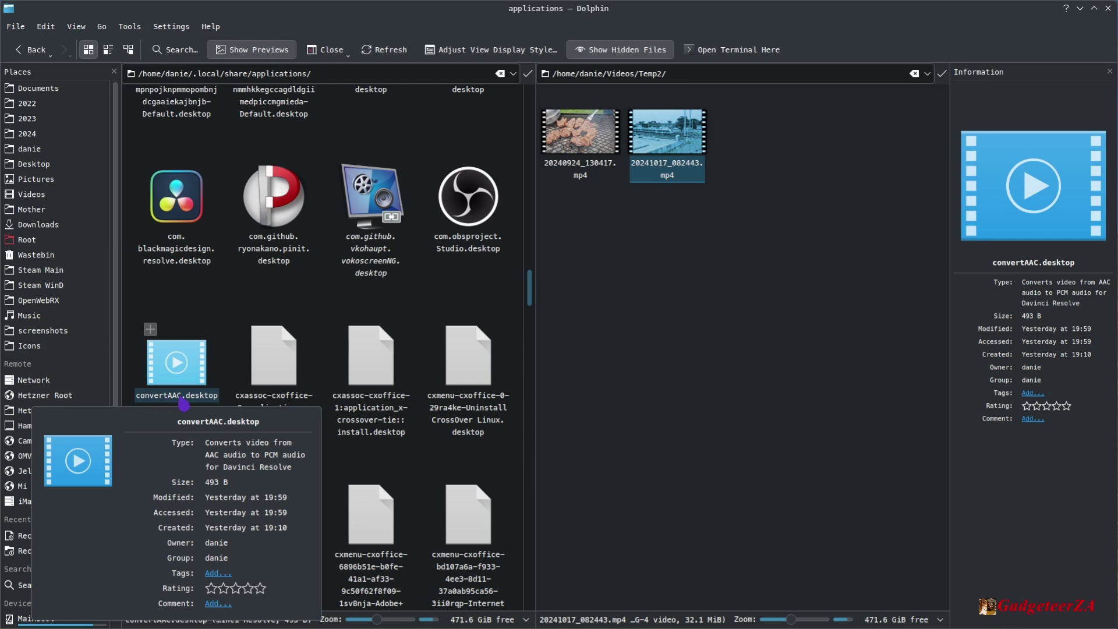
pyautogui.click(184, 380)
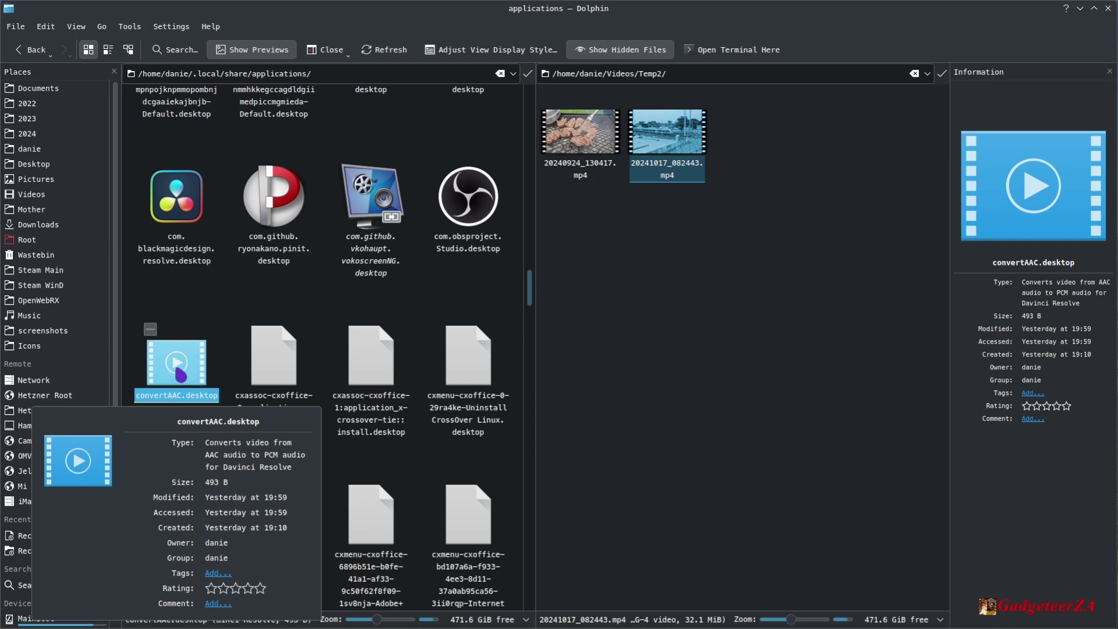
pyautogui.rightClick(180, 371)
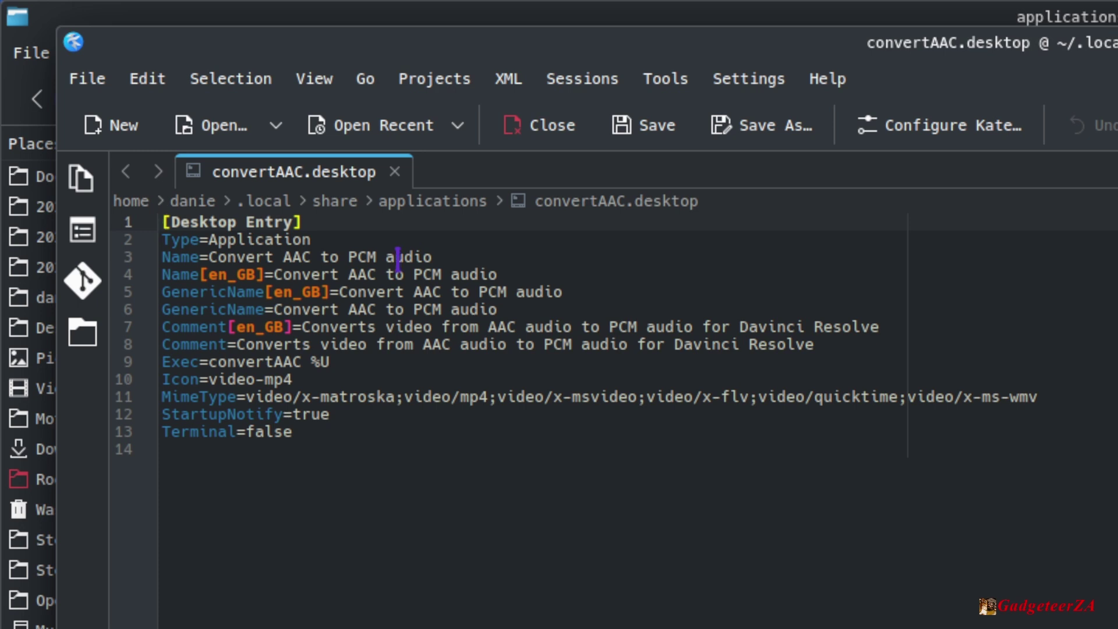
# Step: Examine the Comment, Exec and Icon entries in convertAAC.desktop, including the convertAAC command and its %U argument
pyautogui.moveTo(161, 327); pyautogui.dragTo(815, 344)
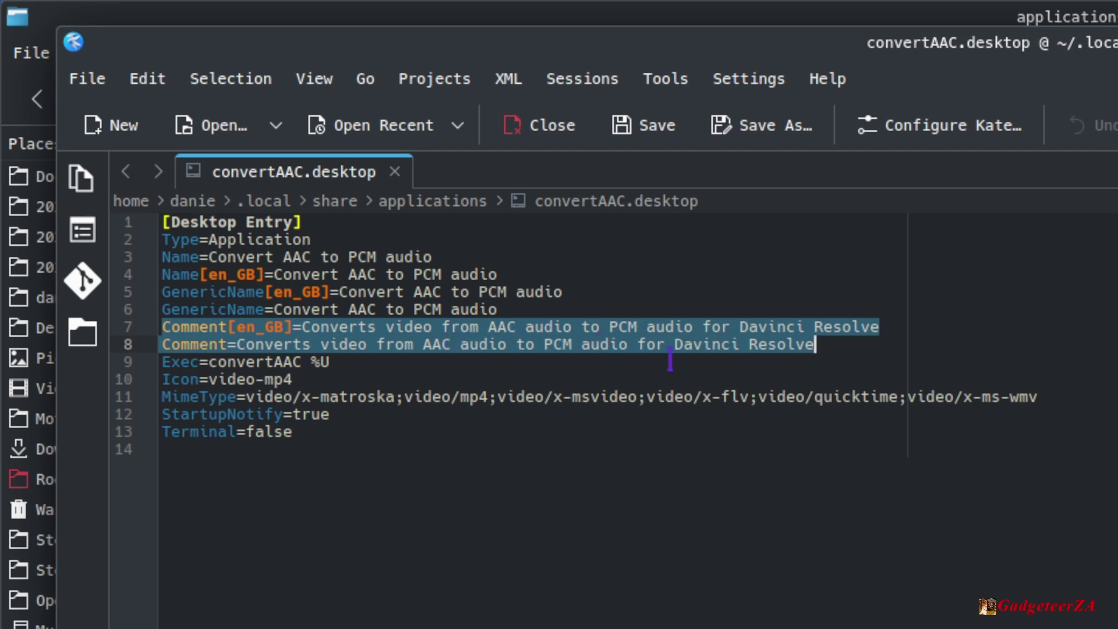
pyautogui.click(475, 362)
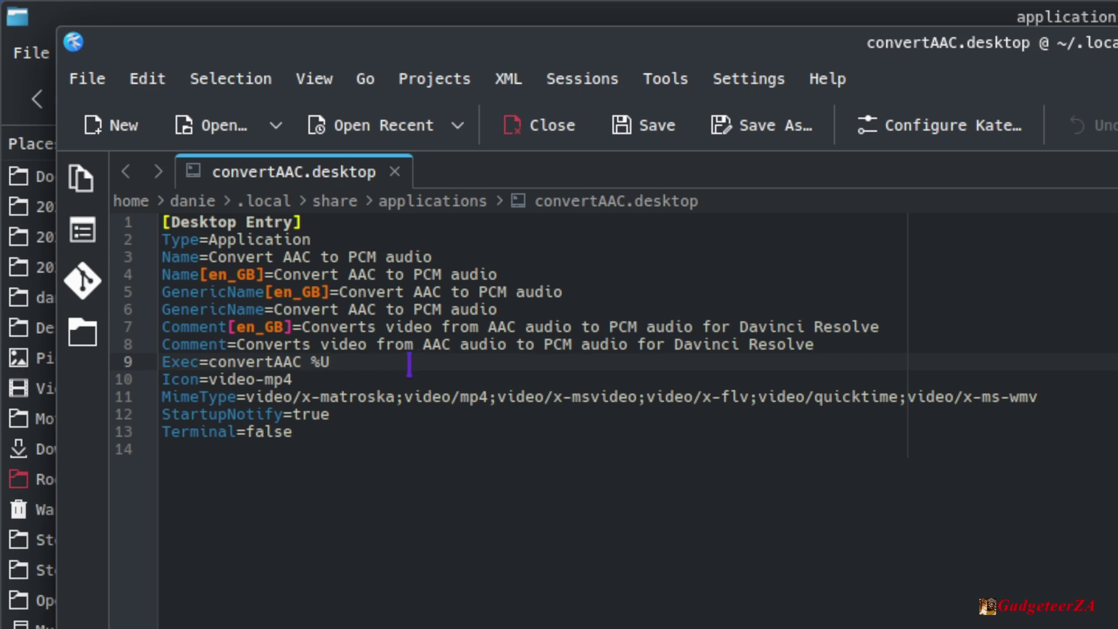
pyautogui.moveTo(350, 367); pyautogui.dragTo(302, 362)
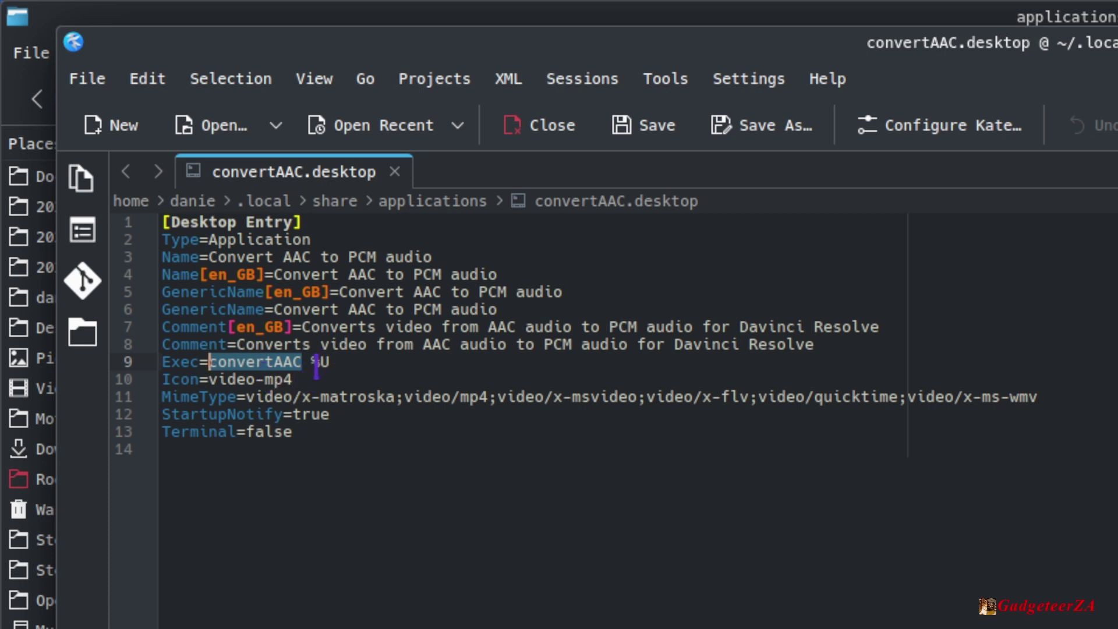
pyautogui.click(315, 363)
pyautogui.moveTo(311, 363); pyautogui.dragTo(330, 362)
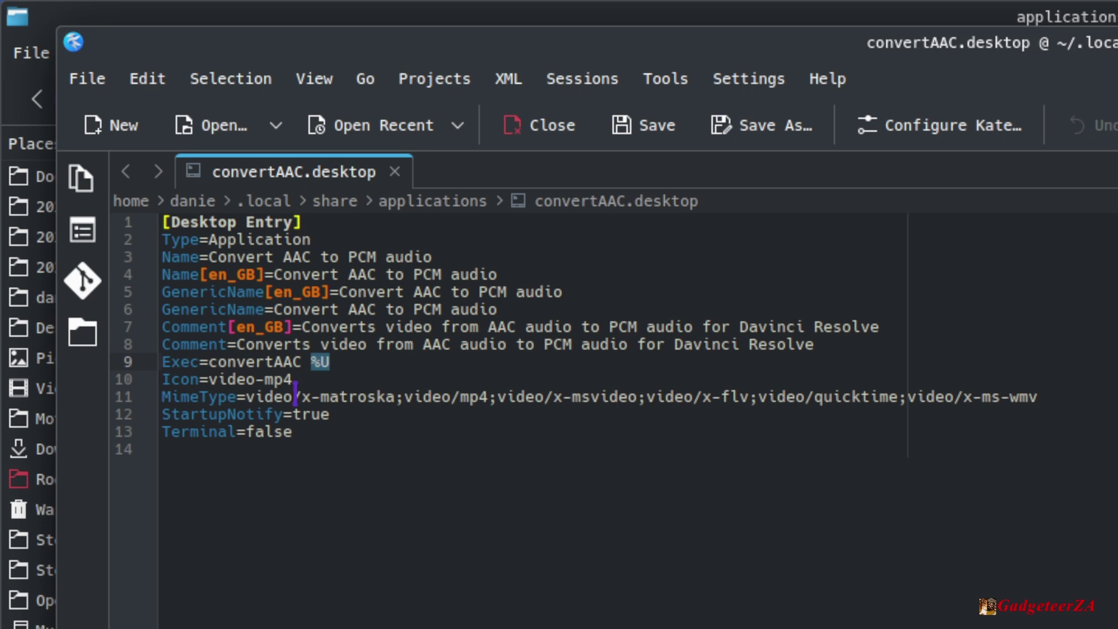
pyautogui.moveTo(293, 380)
pyautogui.mouseDown()
pyautogui.moveTo(163, 380)
pyautogui.moveTo(299, 380)
pyautogui.mouseUp()
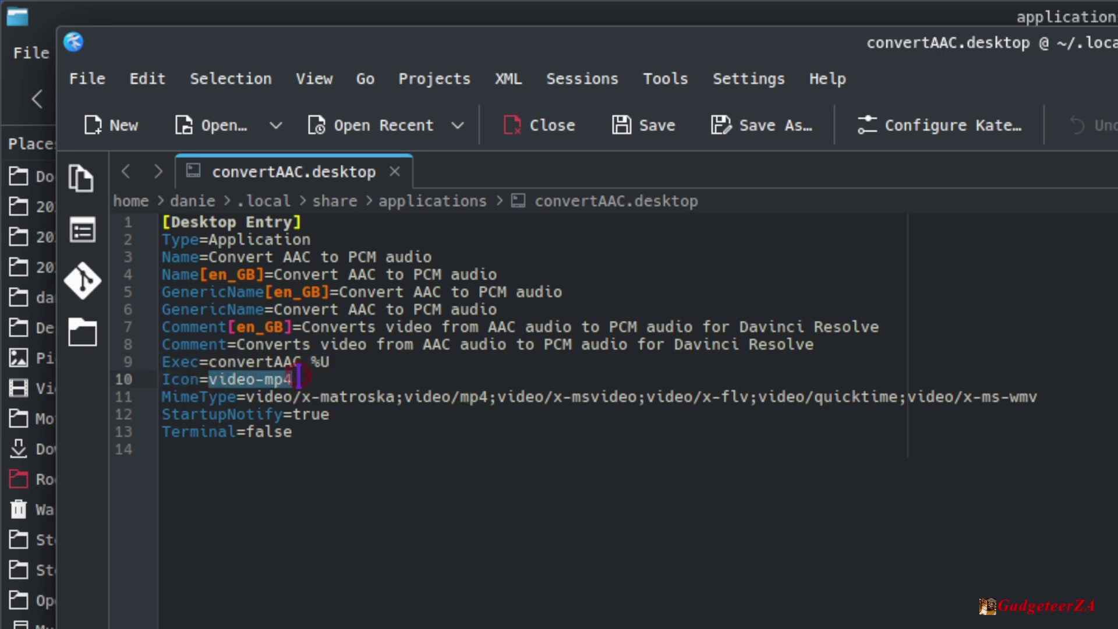
# Step: Examine the video-mp4 value of the Icon entry in convertAAC.desktop
pyautogui.click(257, 380)
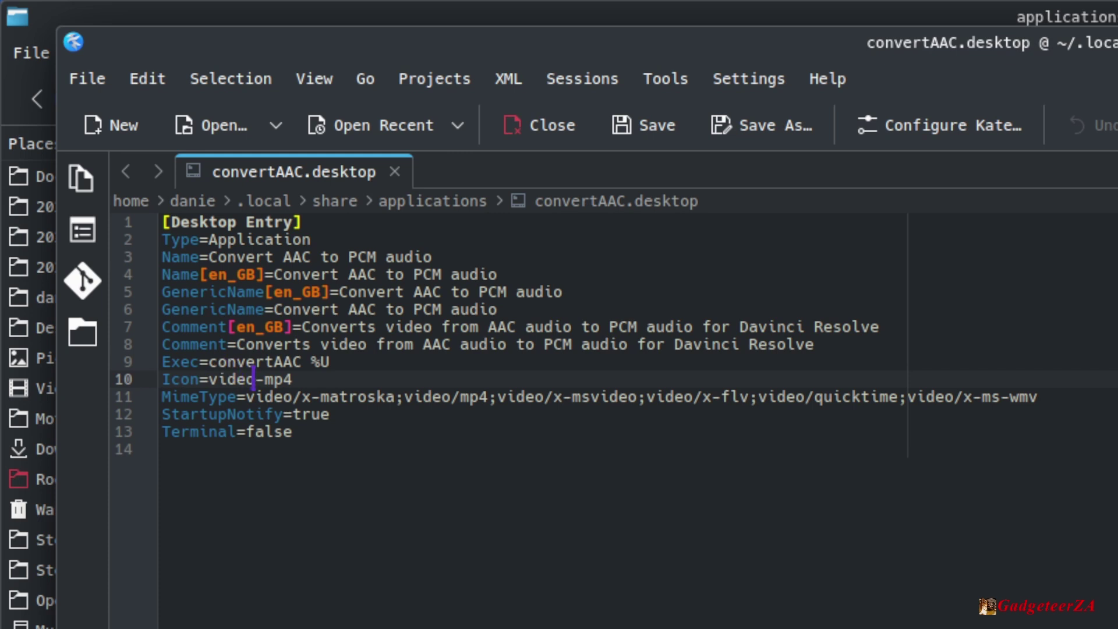
pyautogui.moveTo(294, 379); pyautogui.dragTo(211, 380)
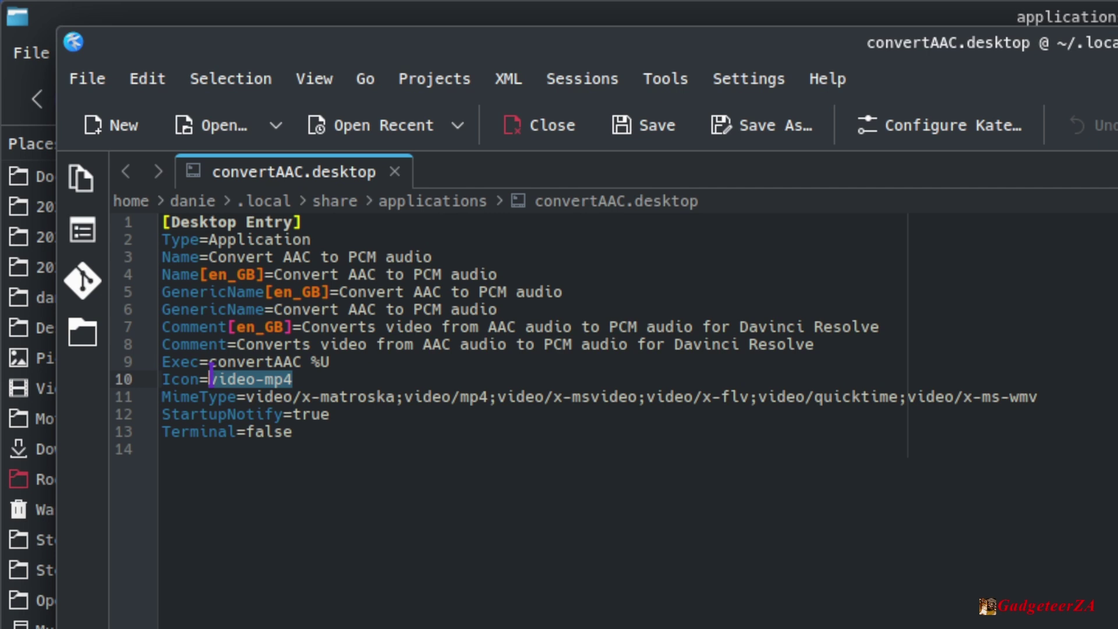
pyautogui.click(344, 415)
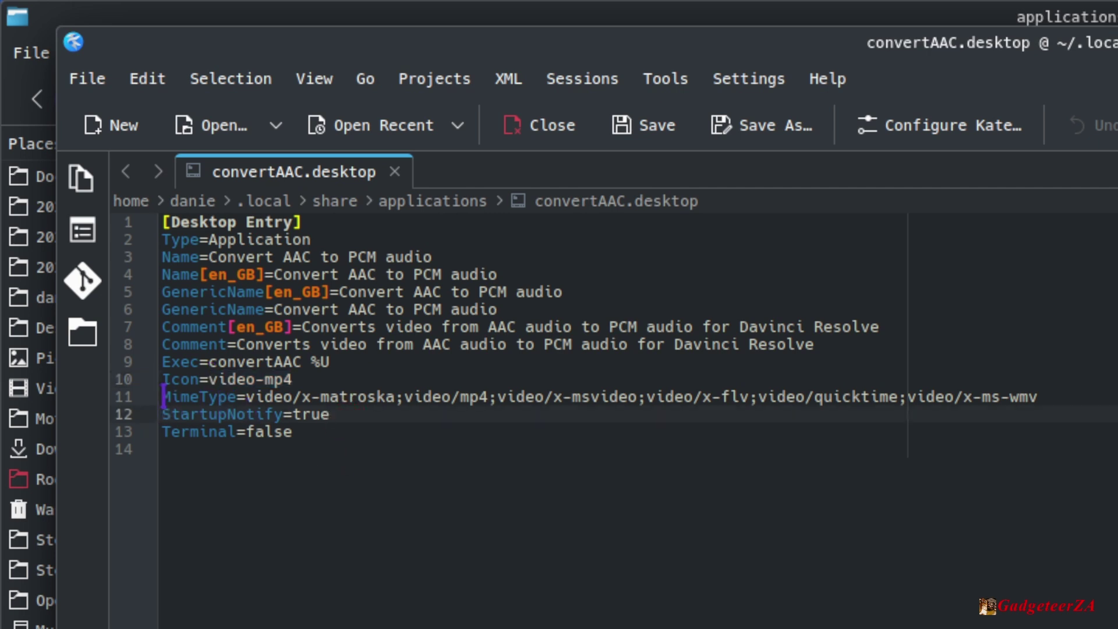
# Step: Examine the MimeType entry's list of video formats, from video/x-matroska to video/x-ms-wmv, and the convertAAC %U command in the Exec entry
pyautogui.moveTo(164, 397); pyautogui.dragTo(240, 390)
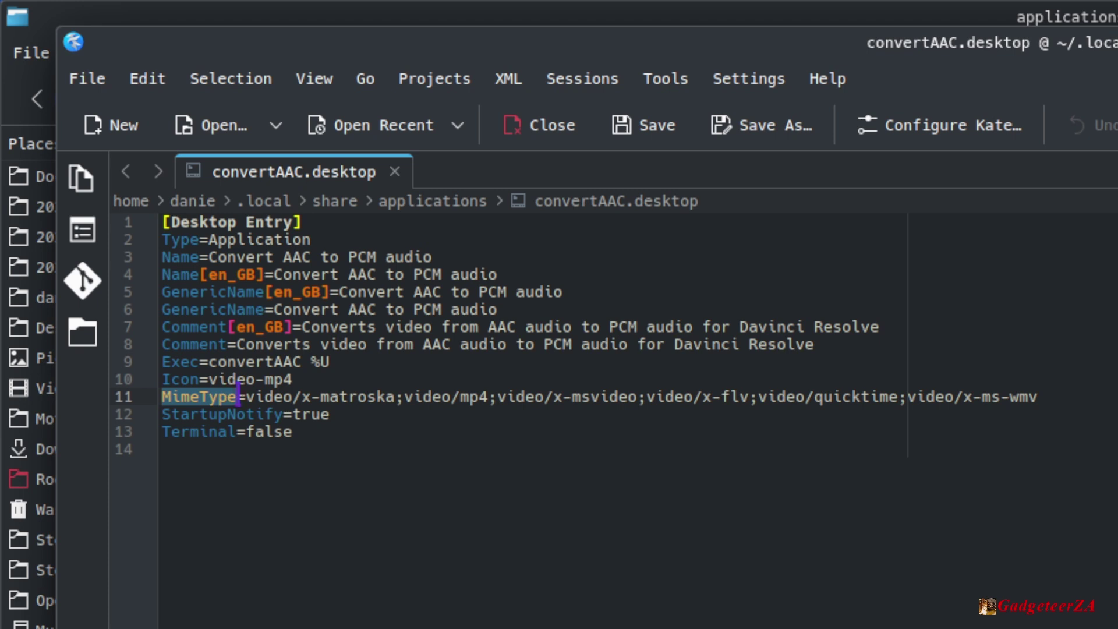
pyautogui.click(250, 396)
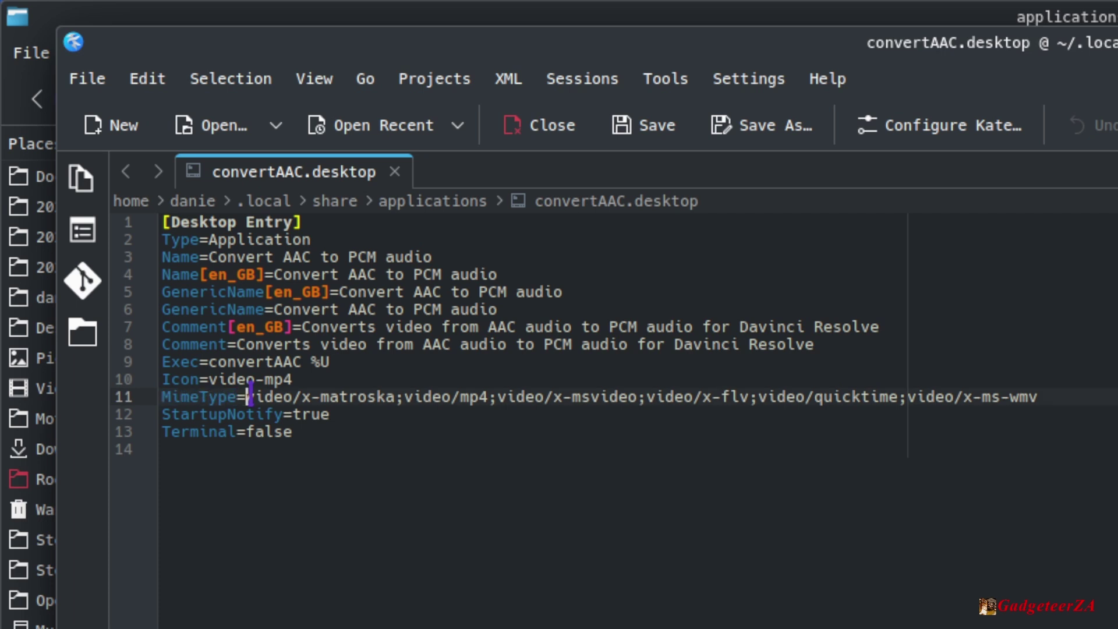
pyautogui.moveTo(250, 396); pyautogui.dragTo(310, 396)
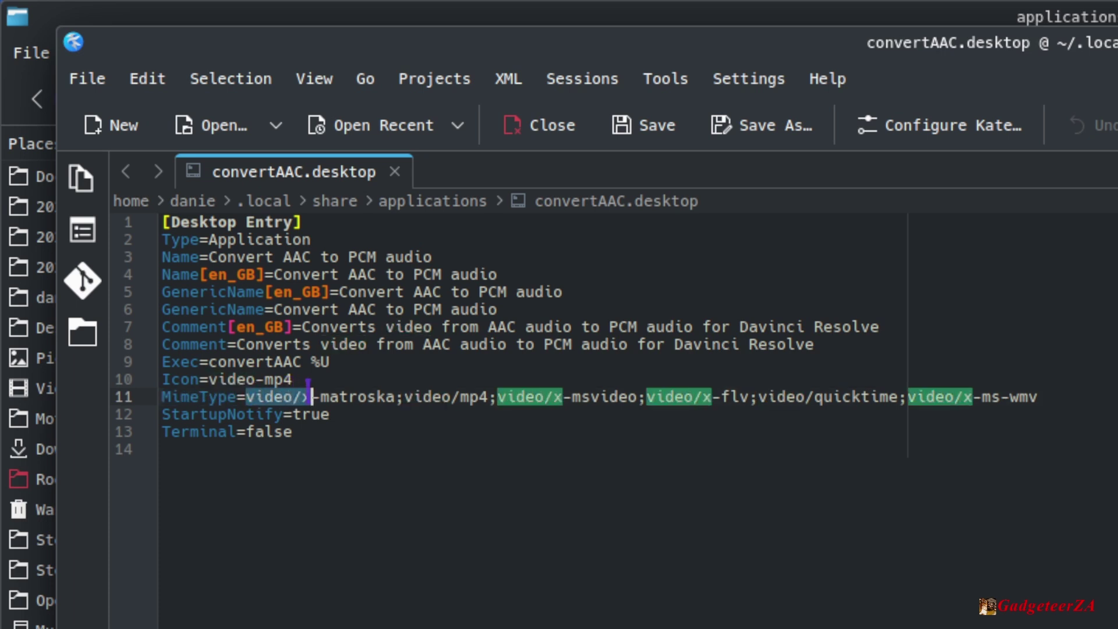
pyautogui.click(493, 489)
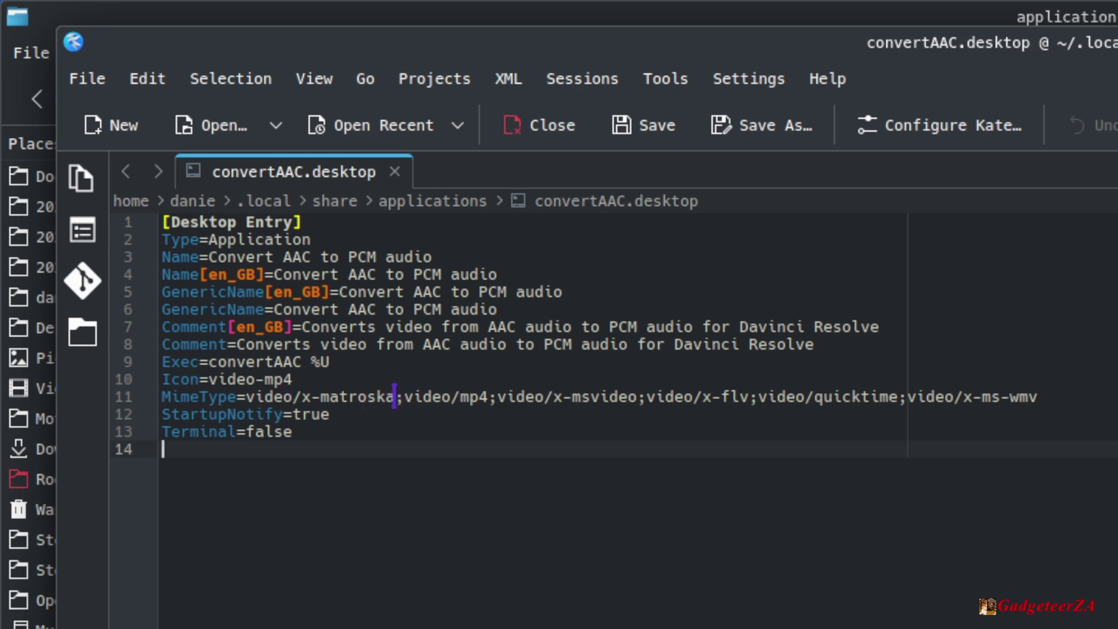
pyautogui.moveTo(396, 396); pyautogui.dragTo(1066, 401)
pyautogui.moveTo(932, 379); pyautogui.dragTo(149, 366)
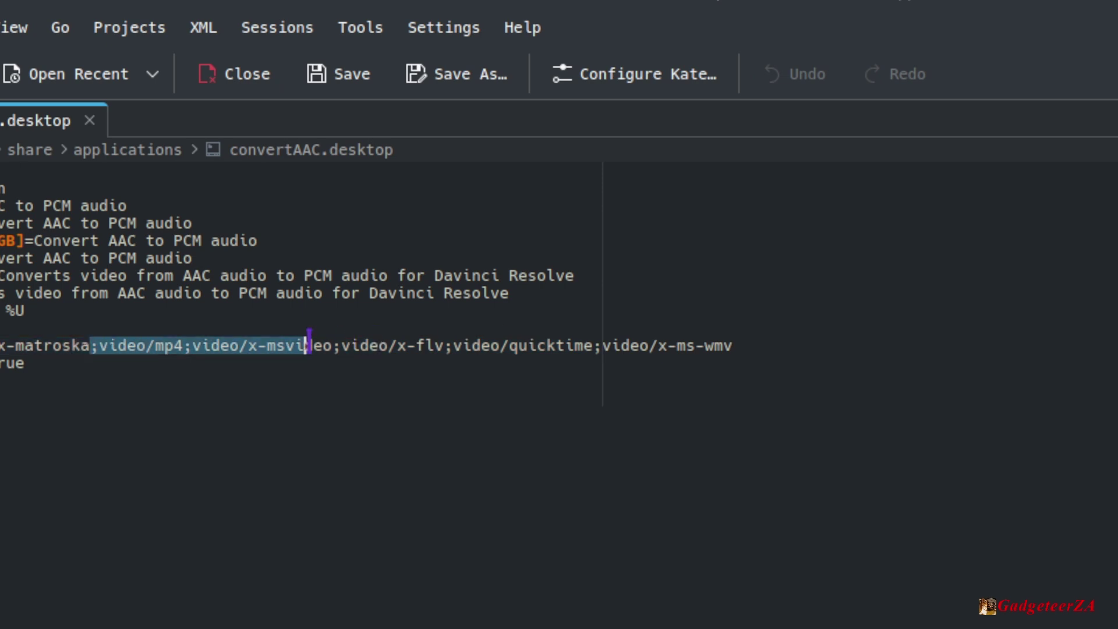
pyautogui.moveTo(80, 337); pyautogui.dragTo(0, 338)
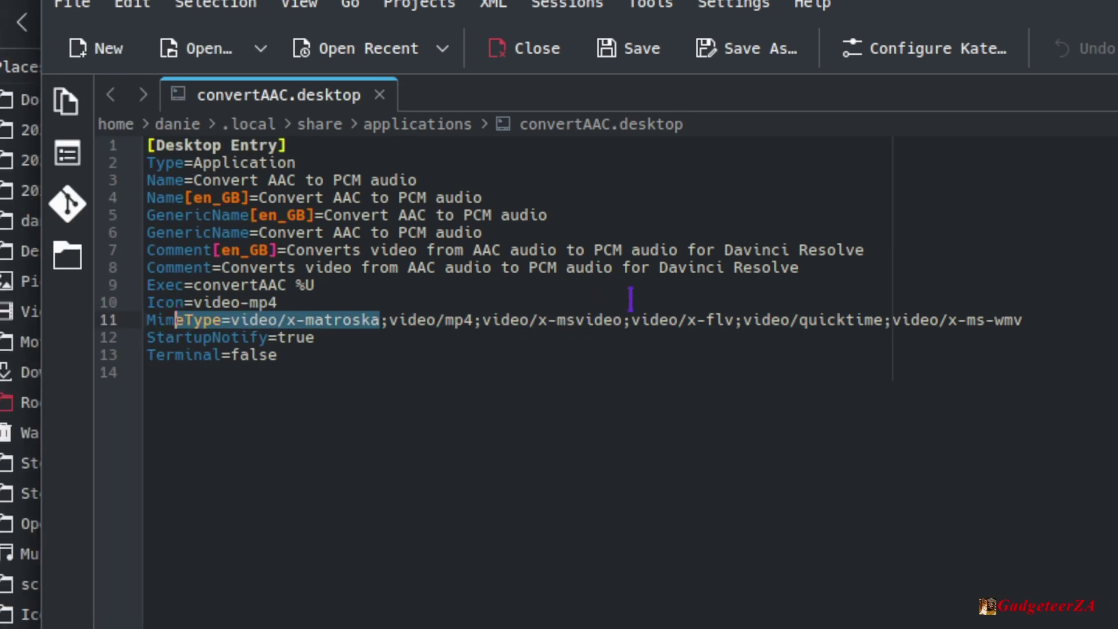
pyautogui.click(456, 319)
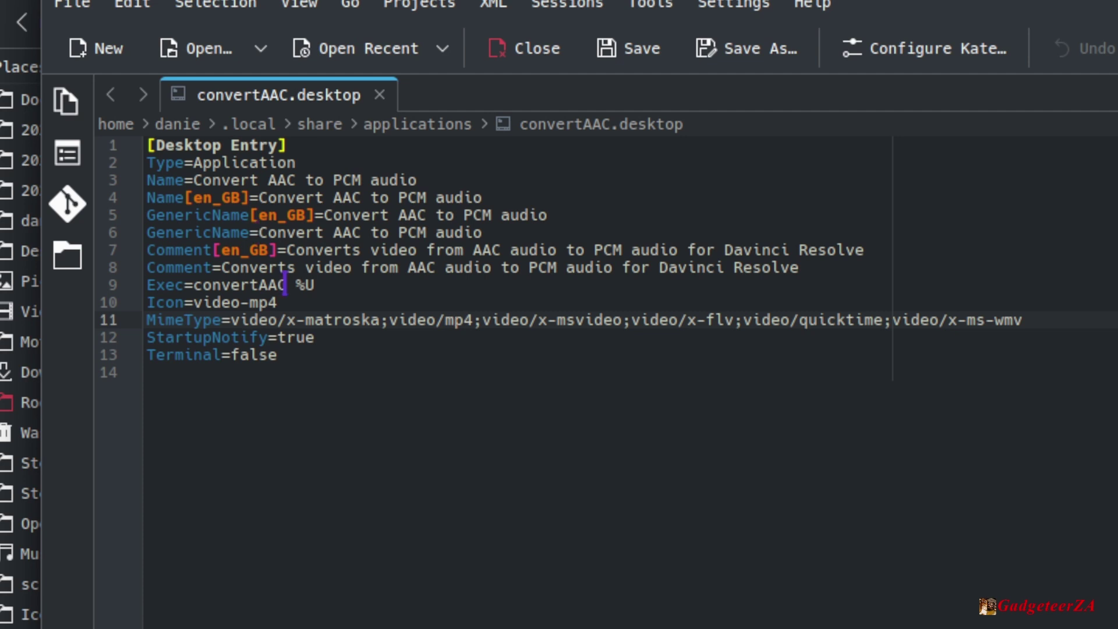
pyautogui.moveTo(194, 285); pyautogui.dragTo(333, 285)
pyautogui.click(371, 319)
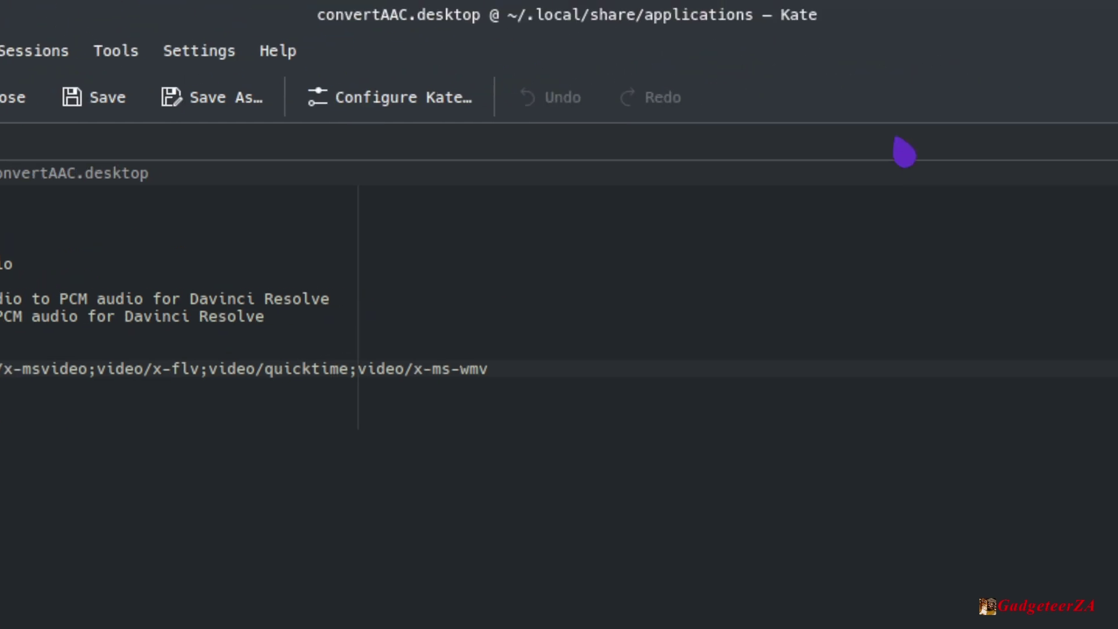
# Step: Leave convertAAC.desktop, switch to Konsole and run update-desktop-database
pyautogui.click(1081, 41)
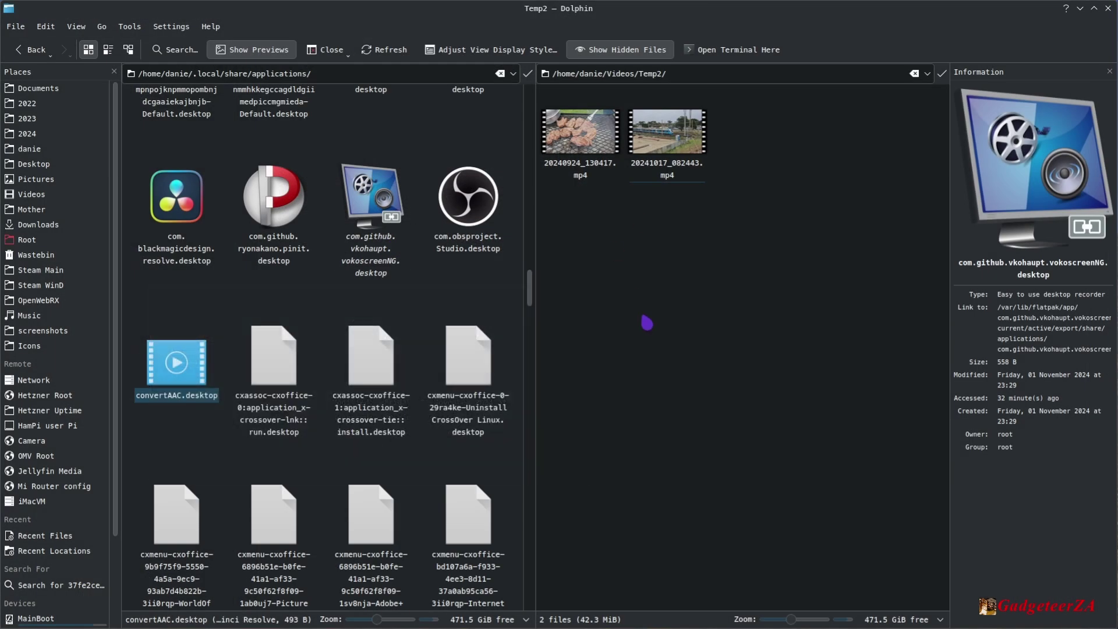
pyautogui.hotkey('alt', 'Tab')
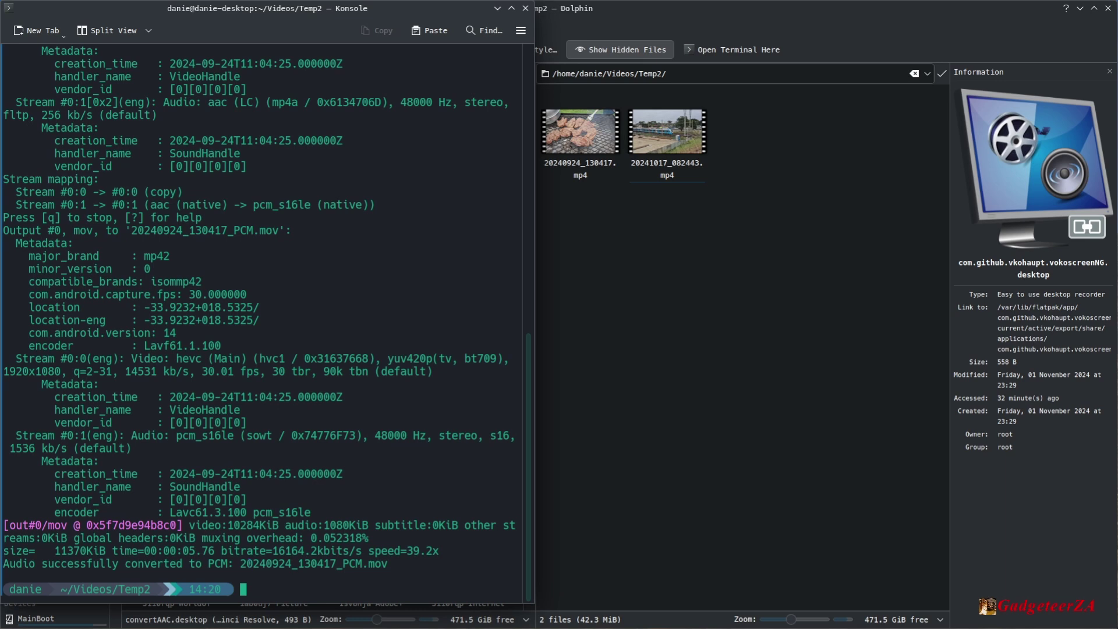
pyautogui.write('update-desktop-database')
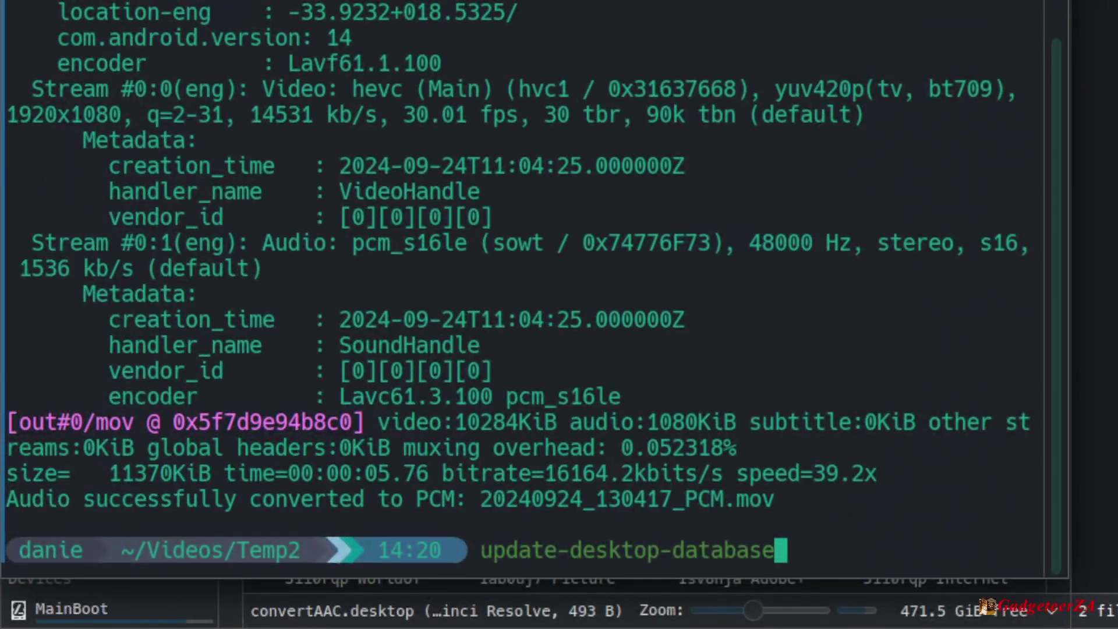
pyautogui.press('Return')
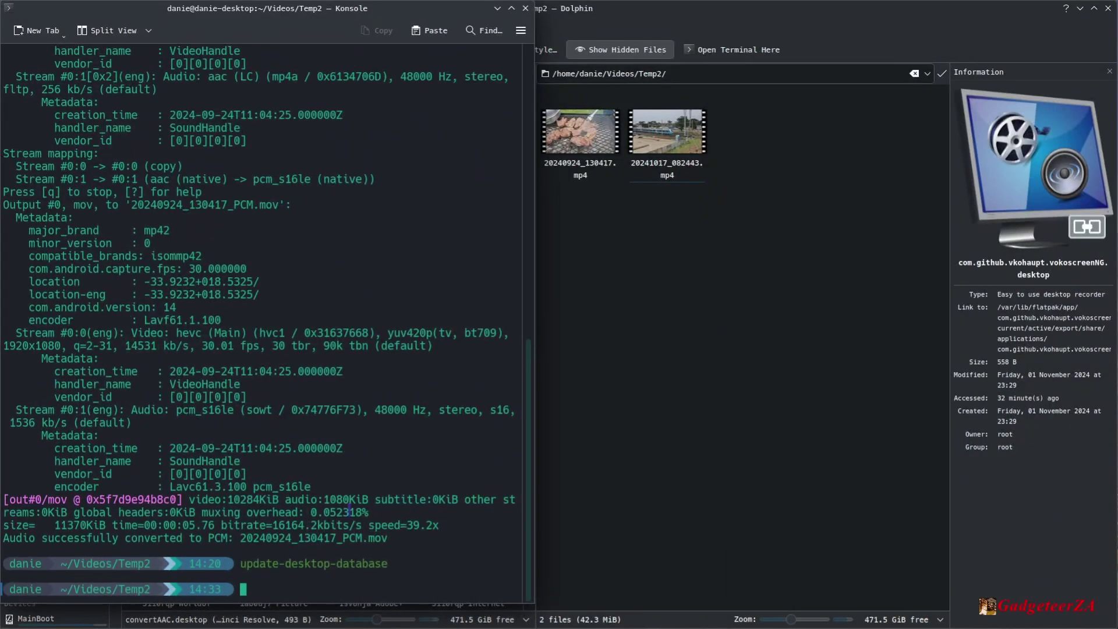
# Step: Check the Open With applications for 20241017_082443.mp4 in Dolphin for Convert AAC to PCM audio, without launching any
pyautogui.click(670, 144)
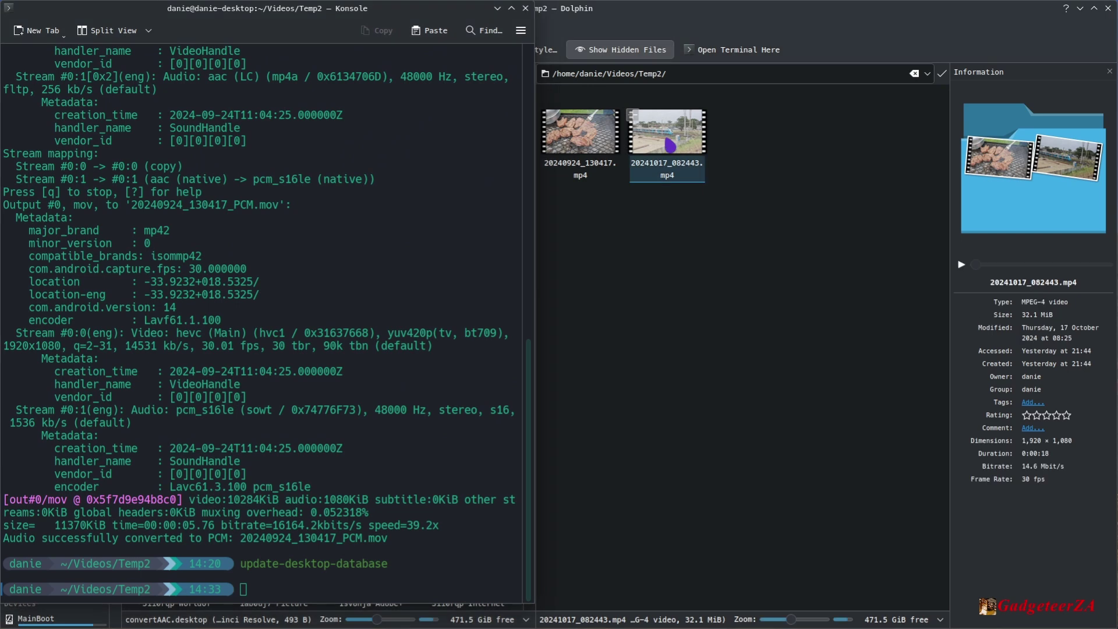
pyautogui.rightClick(670, 144)
pyautogui.moveTo(699, 164)
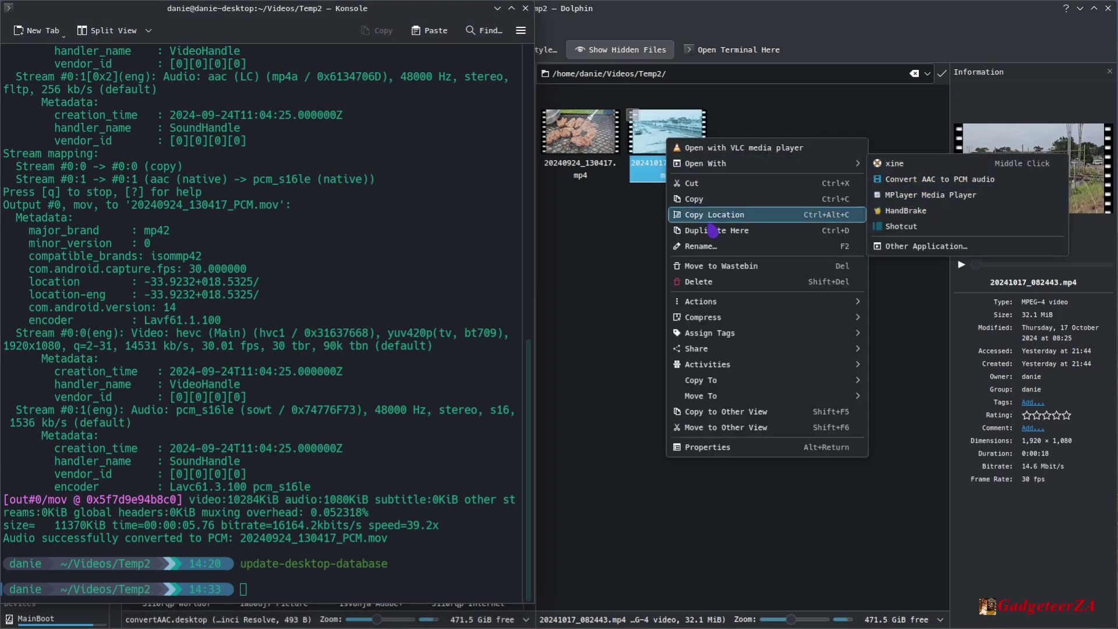
pyautogui.click(623, 244)
pyautogui.click(613, 251)
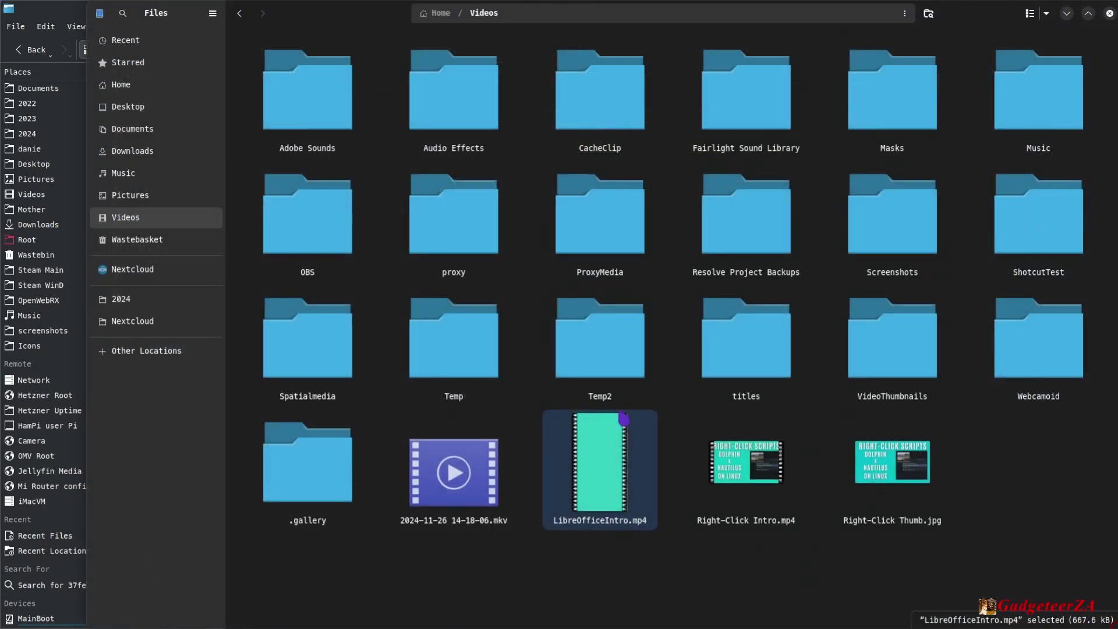
# Step: Open the Temp2 folder inside Videos in the GNOME Files window
pyautogui.click(563, 352)
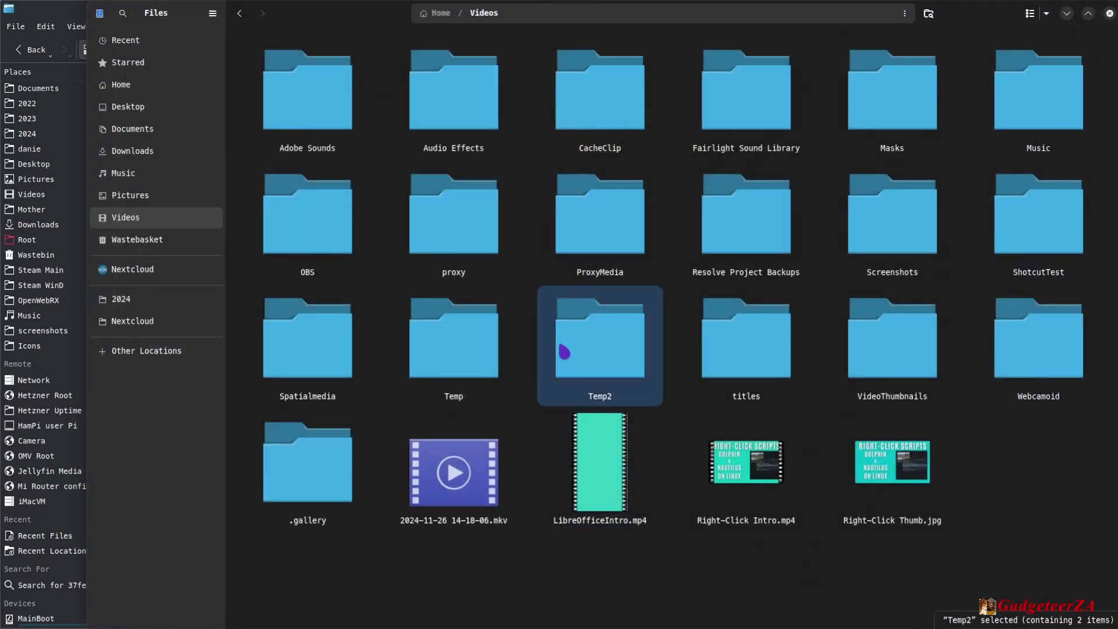
pyautogui.doubleClick(564, 351)
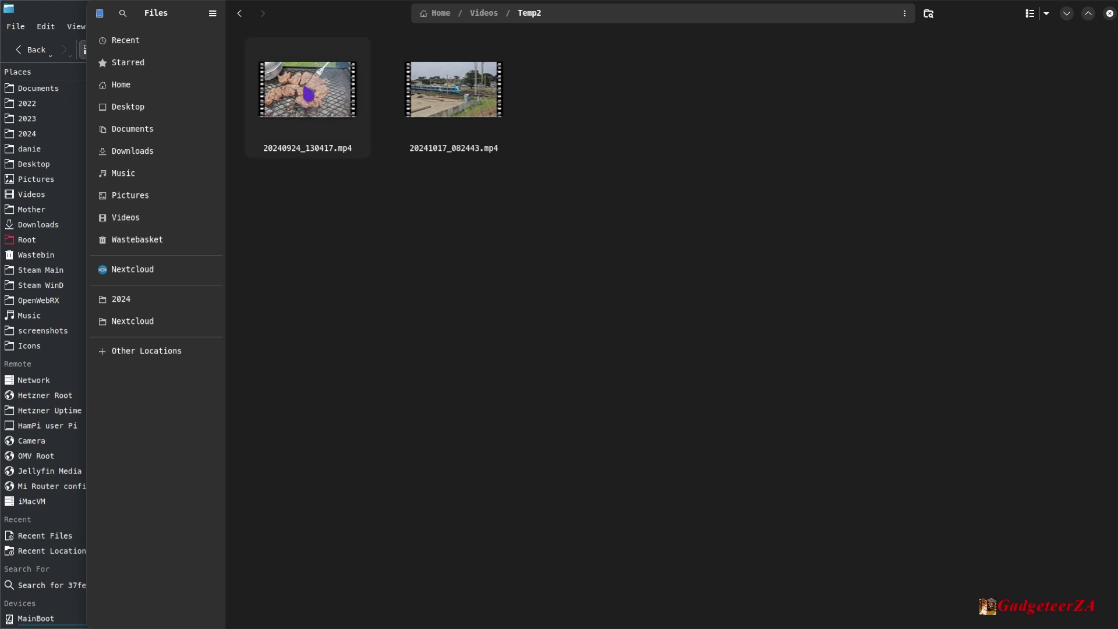
pyautogui.rightClick(431, 206)
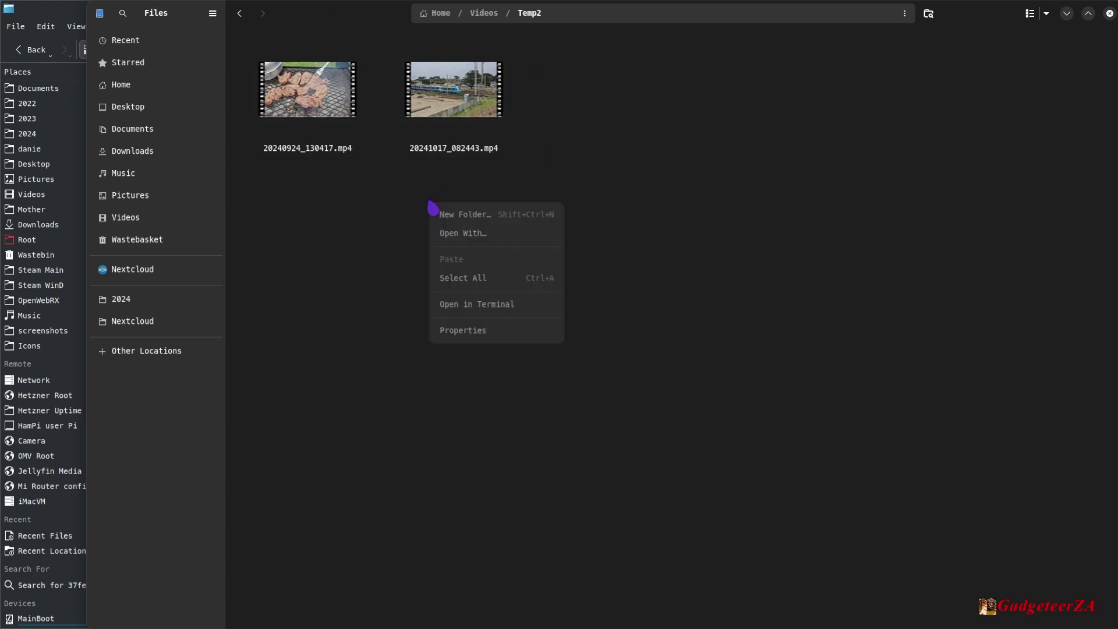
pyautogui.click(338, 213)
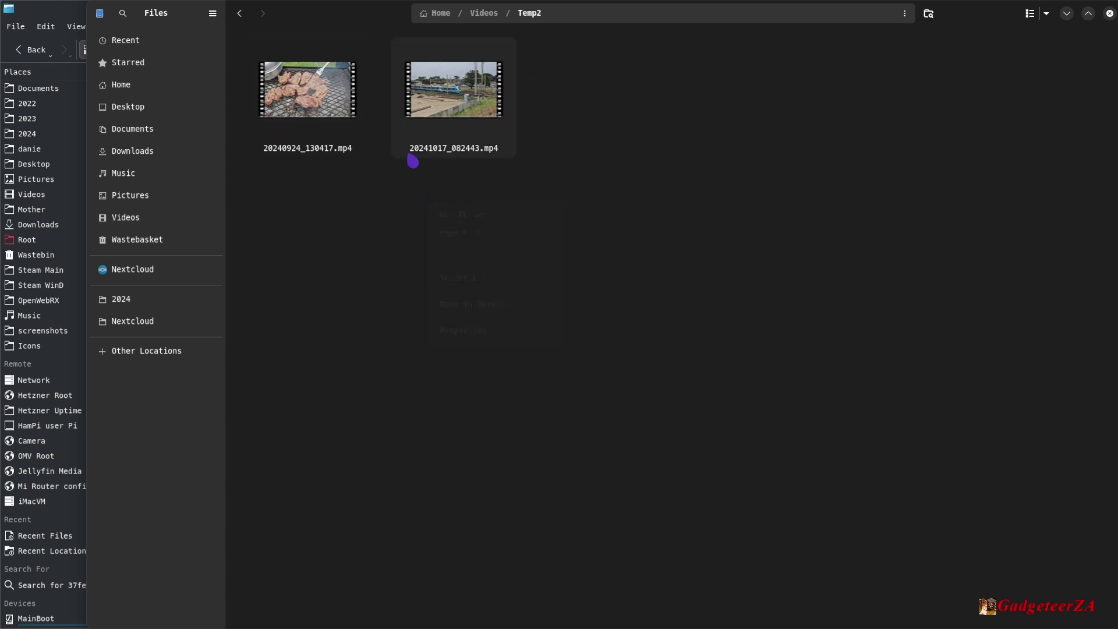
# Step: Select both MP4 videos and look for Convert AAC to PCM audio among the applications that can open them, without launching any
pyautogui.click(323, 100)
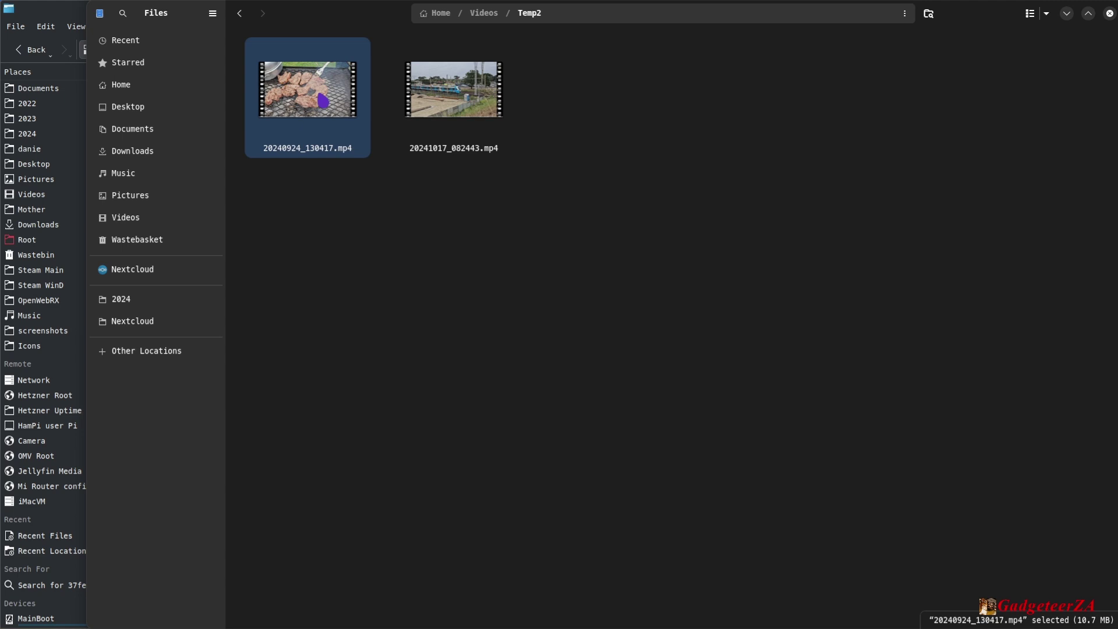
pyautogui.keyDown('ctrl'); pyautogui.click(441, 103); pyautogui.keyUp('ctrl')
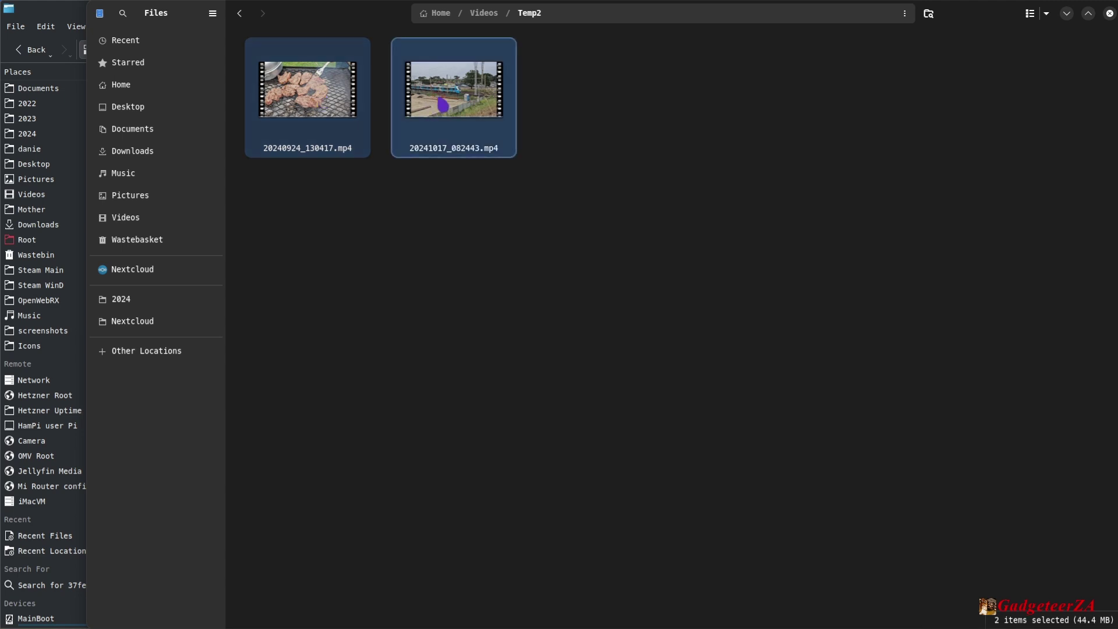
pyautogui.rightClick(443, 105)
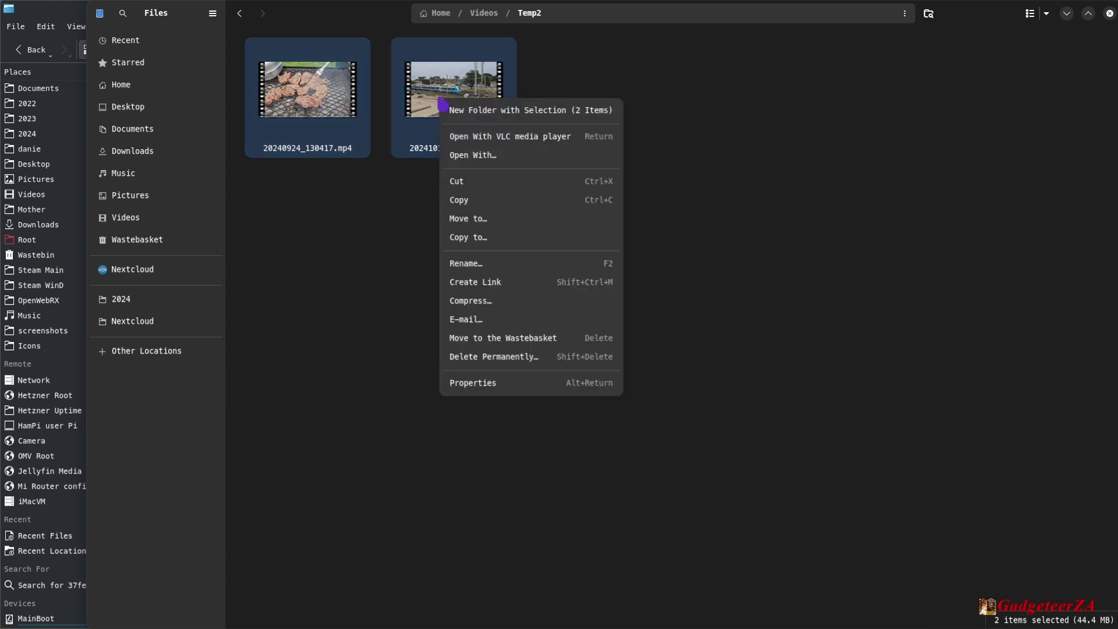
pyautogui.click(467, 165)
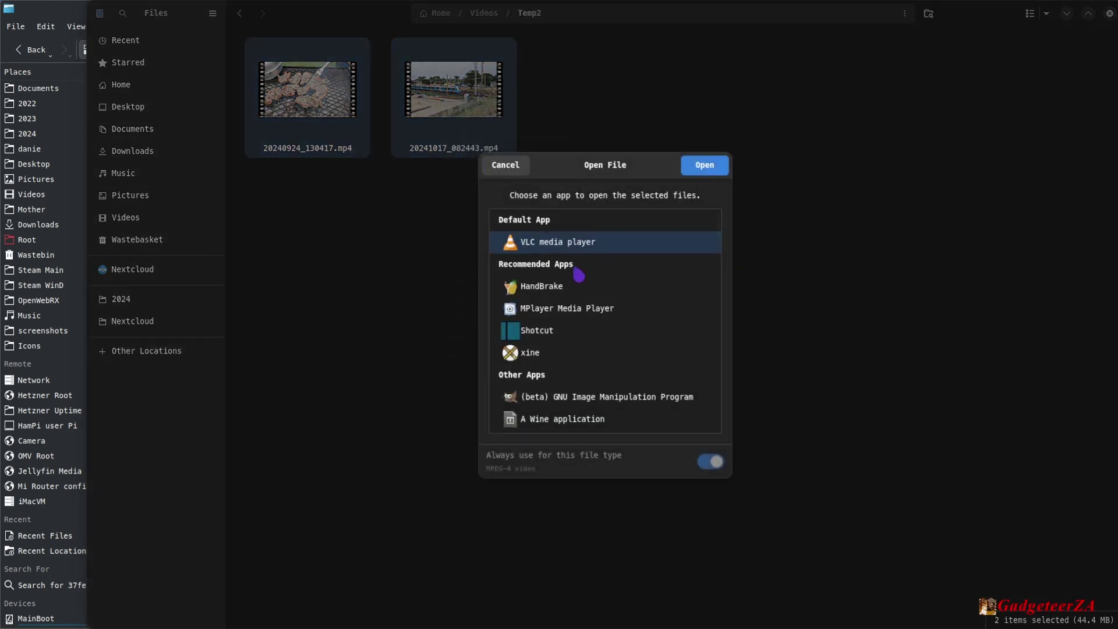
pyautogui.scroll(-5, 601, 357)
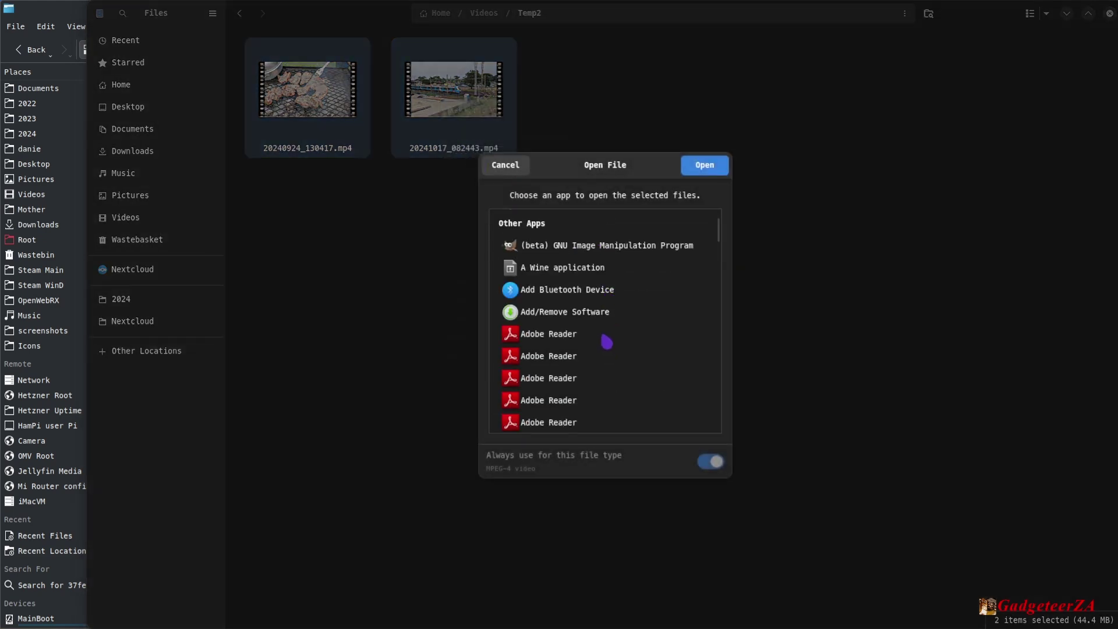
pyautogui.scroll(-10, 603, 339)
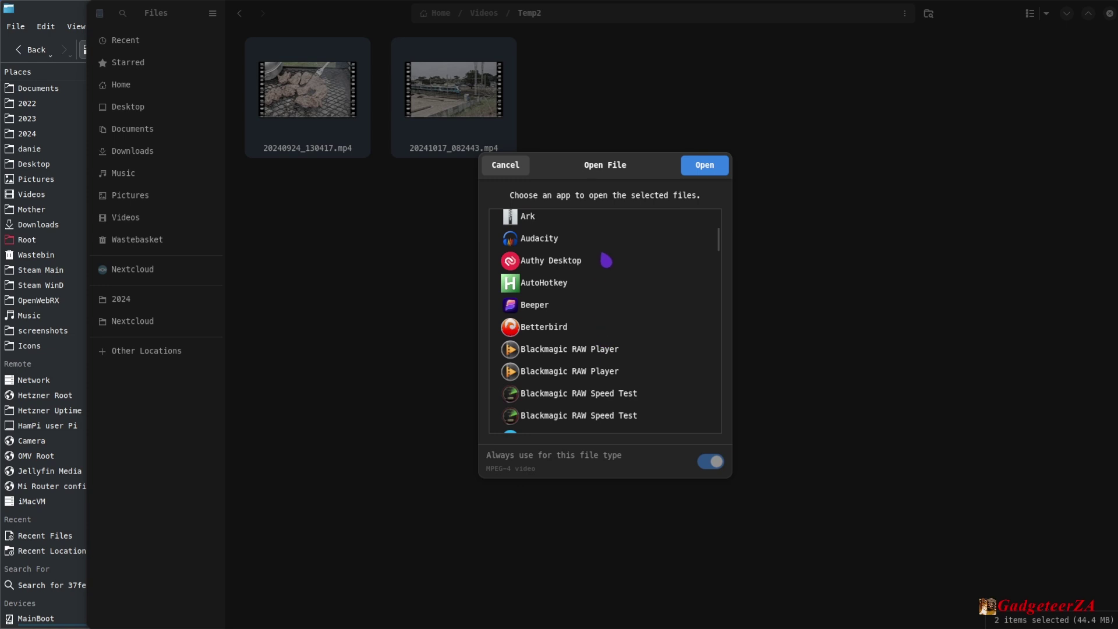
pyautogui.scroll(-5, 609, 268)
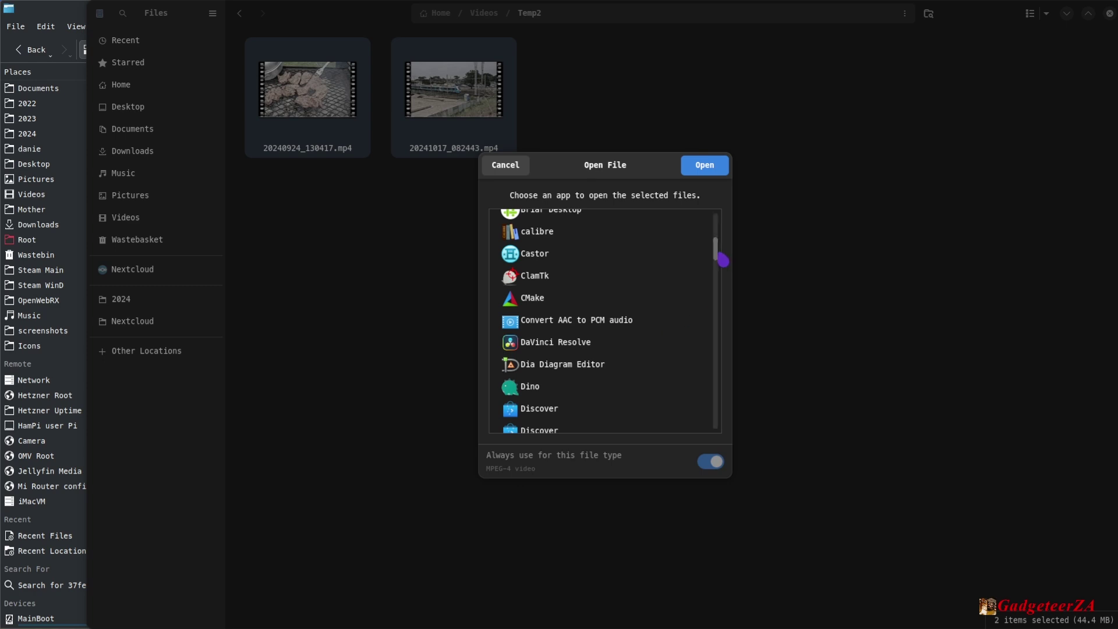
pyautogui.scroll(-5, 720, 250)
pyautogui.scroll(3, 720, 250)
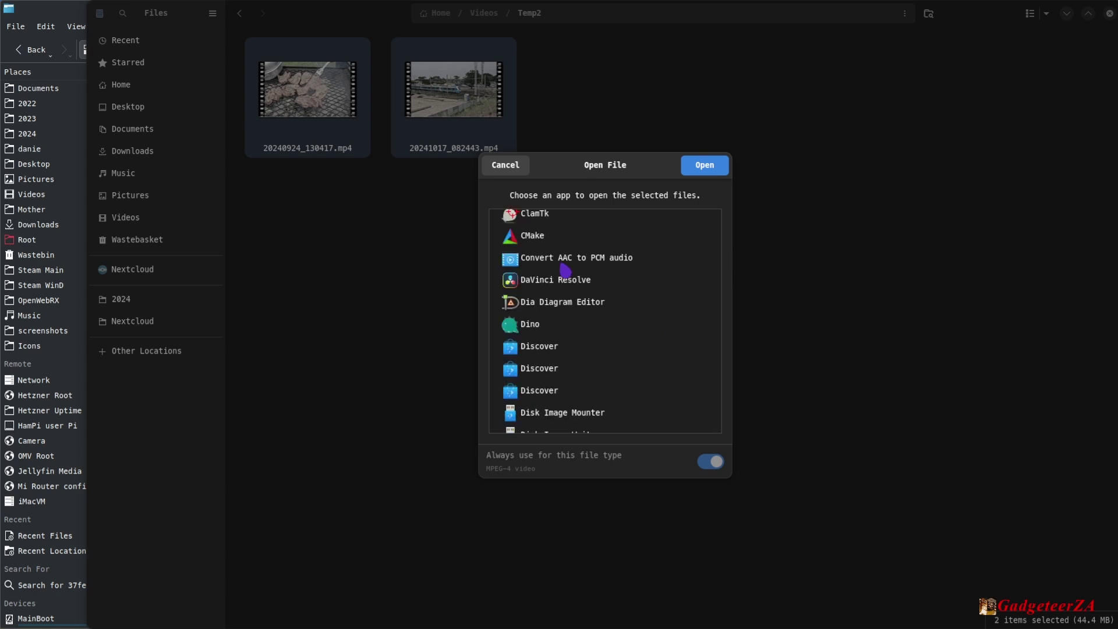
pyautogui.click(505, 165)
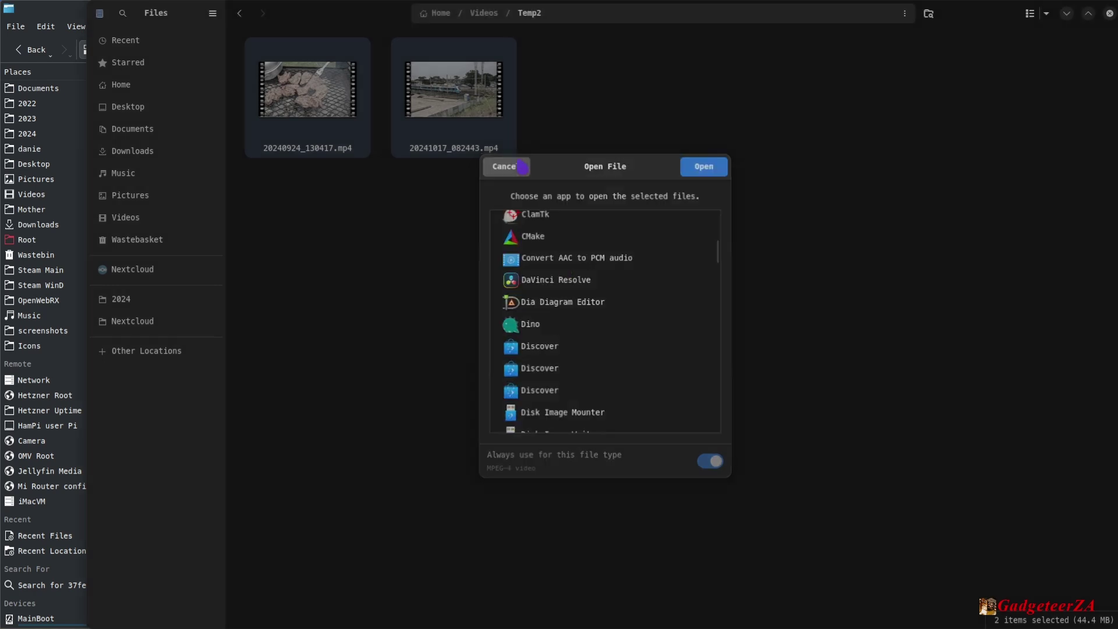
# Step: Find the convertAAC script offered for the two selected videos and open the Nautilus scripts folder that contains it
pyautogui.rightClick(443, 86)
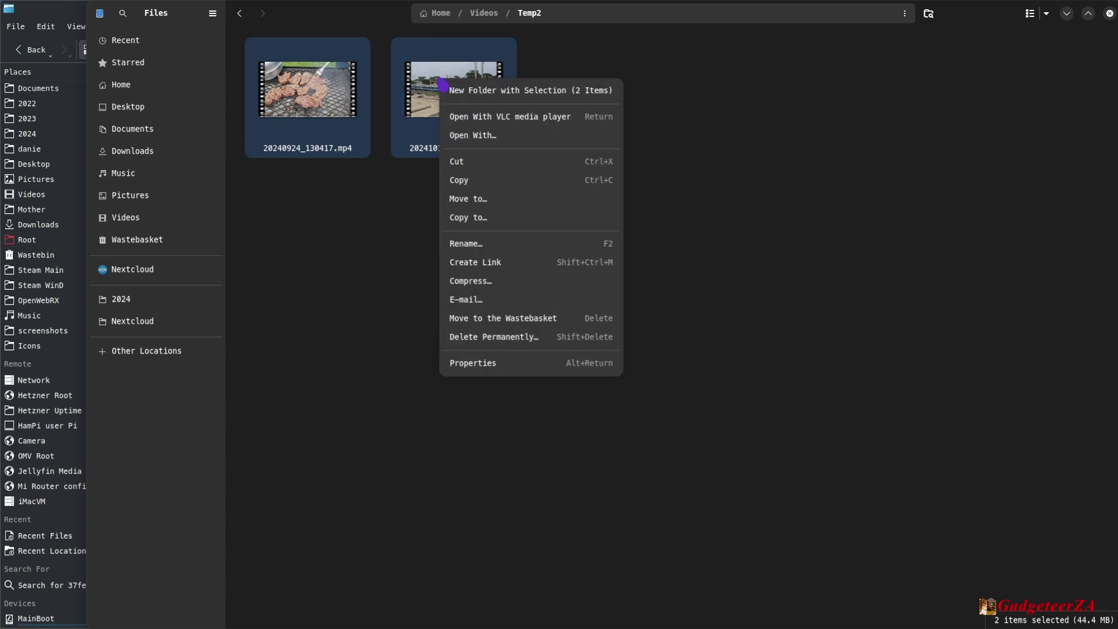
pyautogui.rightClick(431, 104)
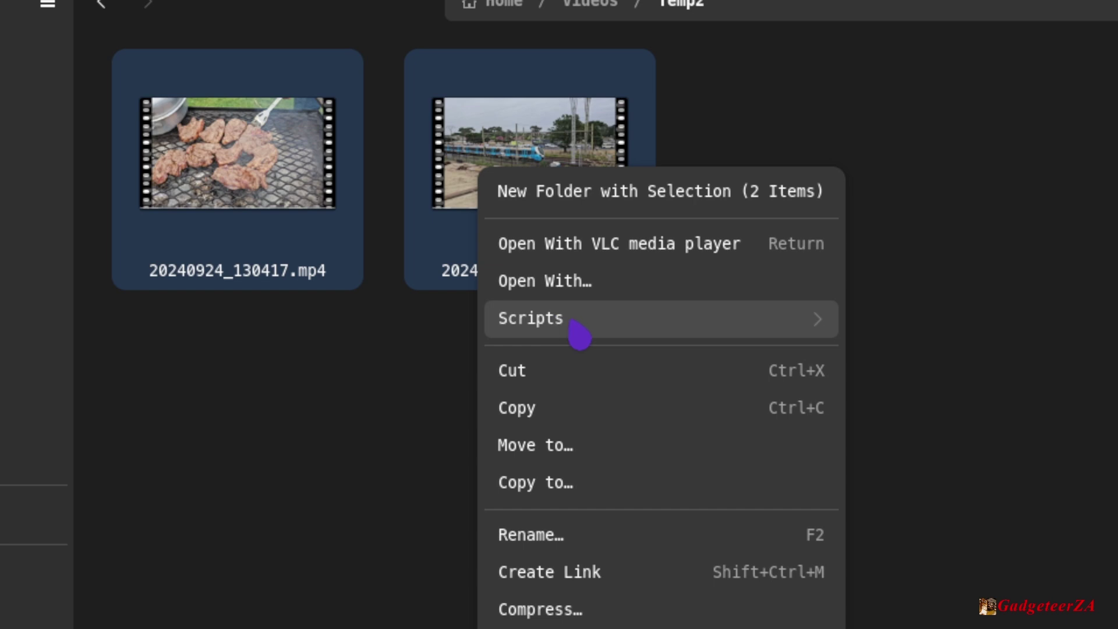
pyautogui.click(826, 330)
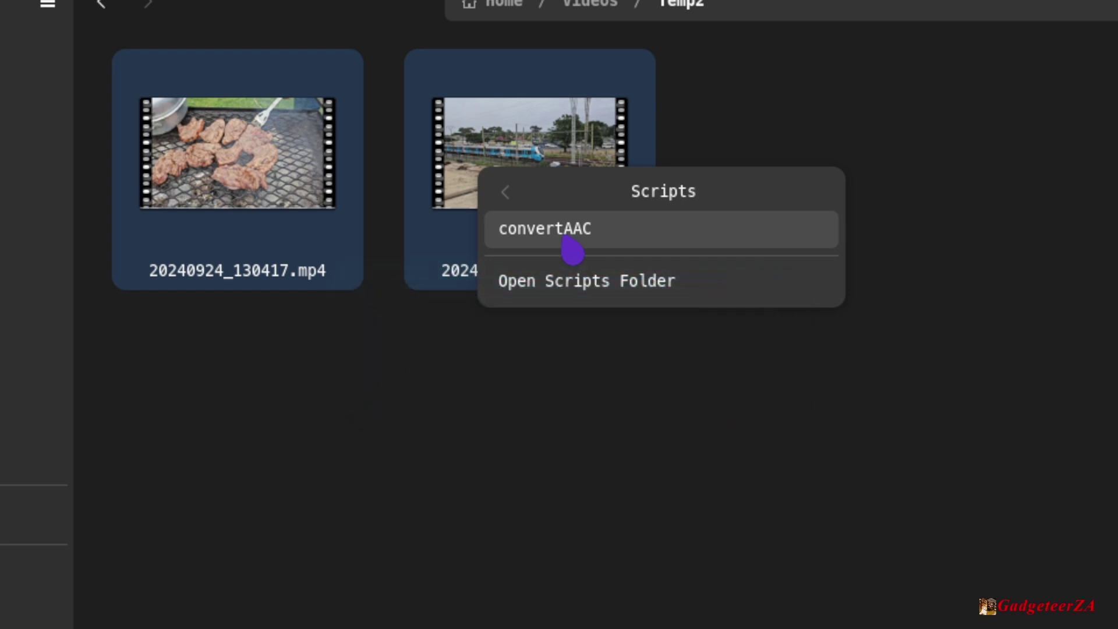
pyautogui.click(595, 292)
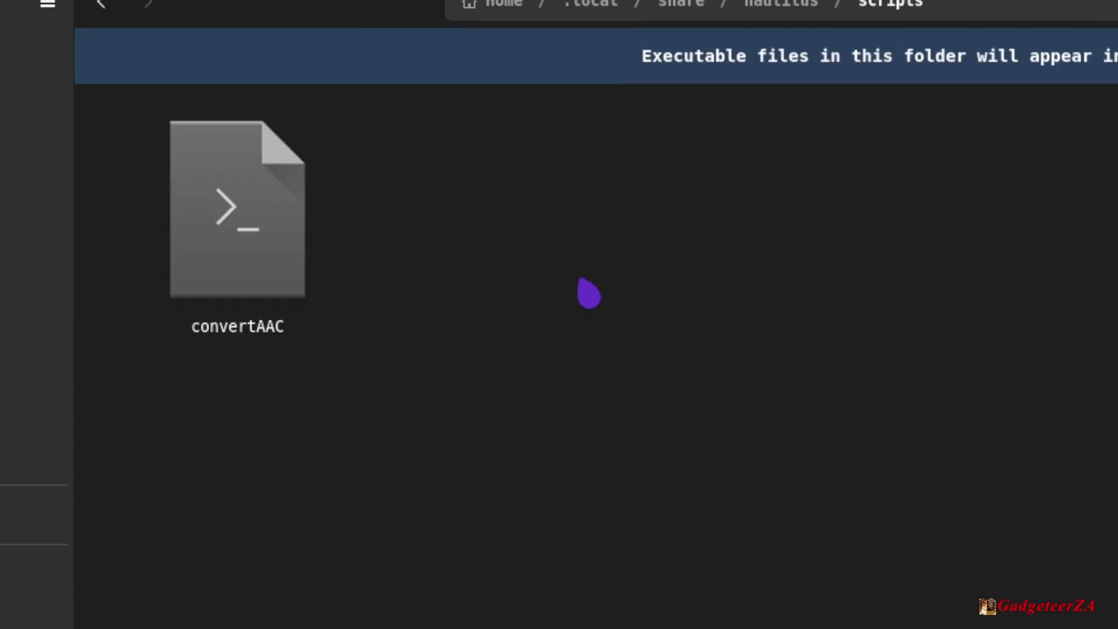
# Step: Check in the convertAAC script's properties whether it is executable as a program
pyautogui.click(238, 212)
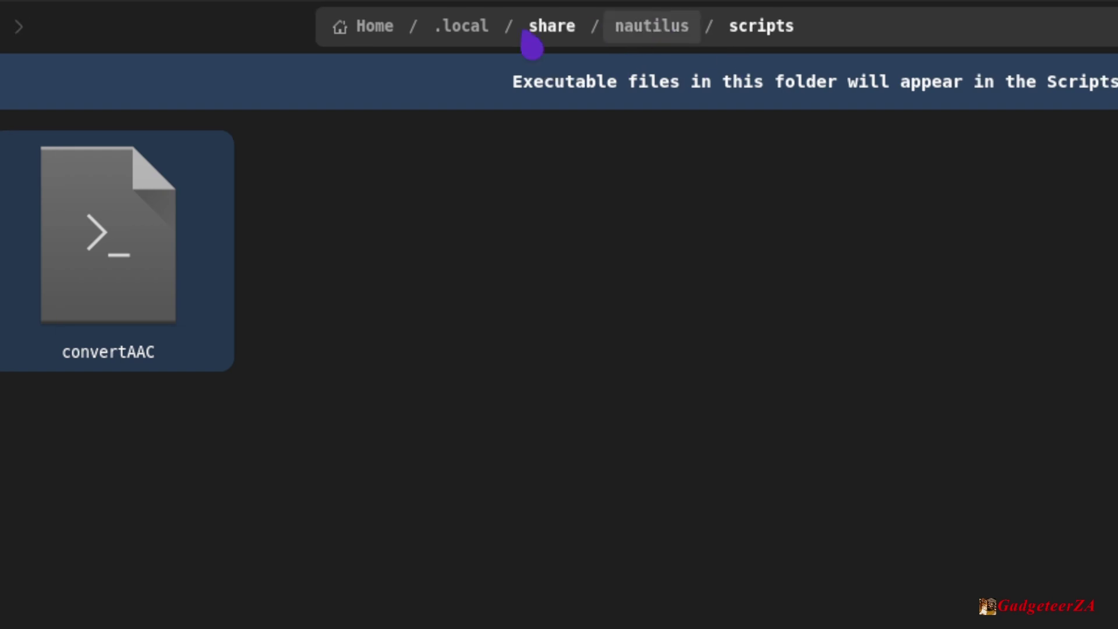
pyautogui.rightClick(163, 272)
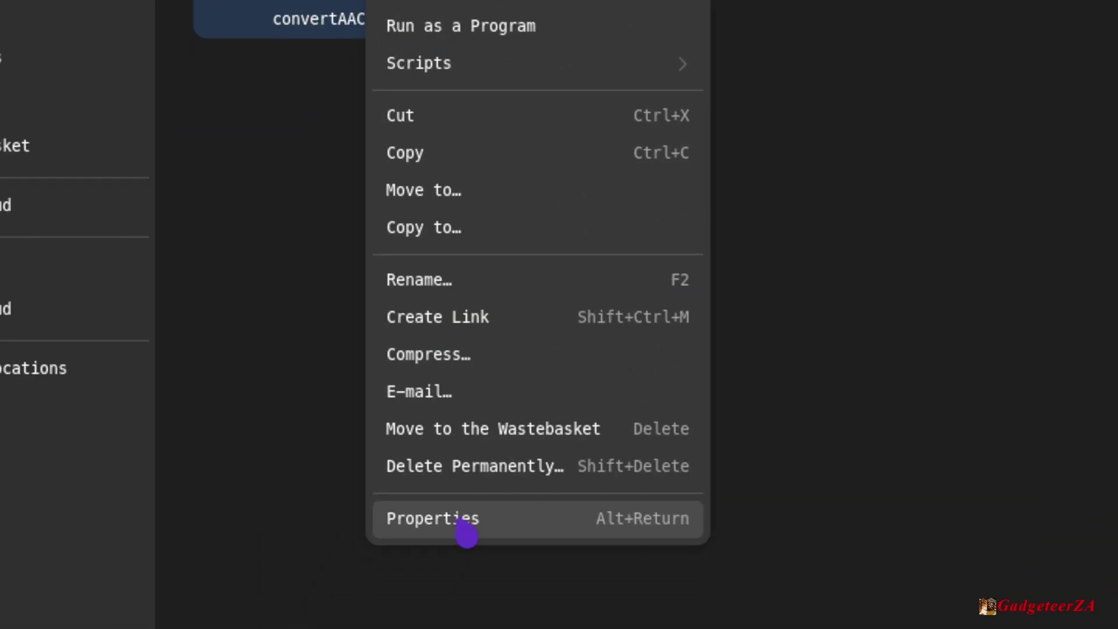
pyautogui.click(256, 628)
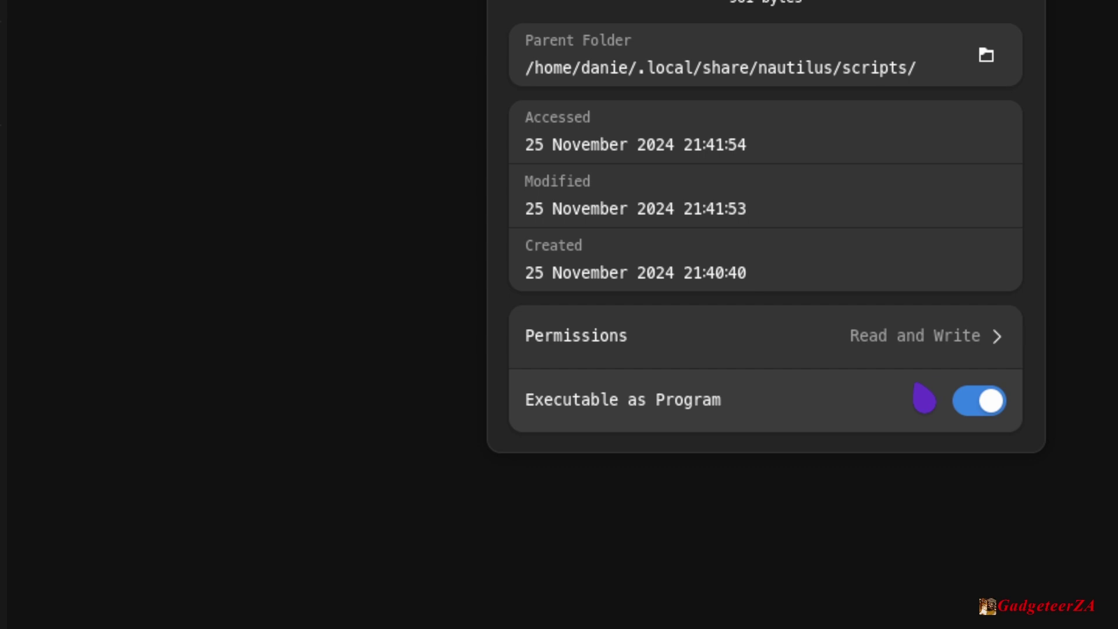
pyautogui.press('Escape')
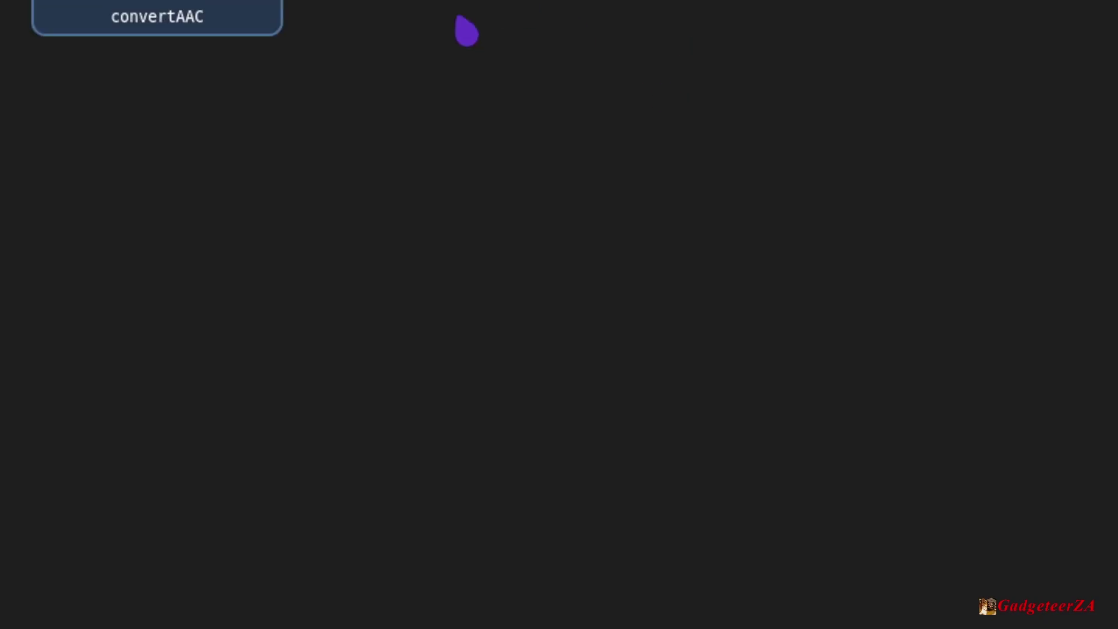
# Step: Return to the Temp2 folder and run the convertAAC script on both MP4 videos together
pyautogui.click(415, 9)
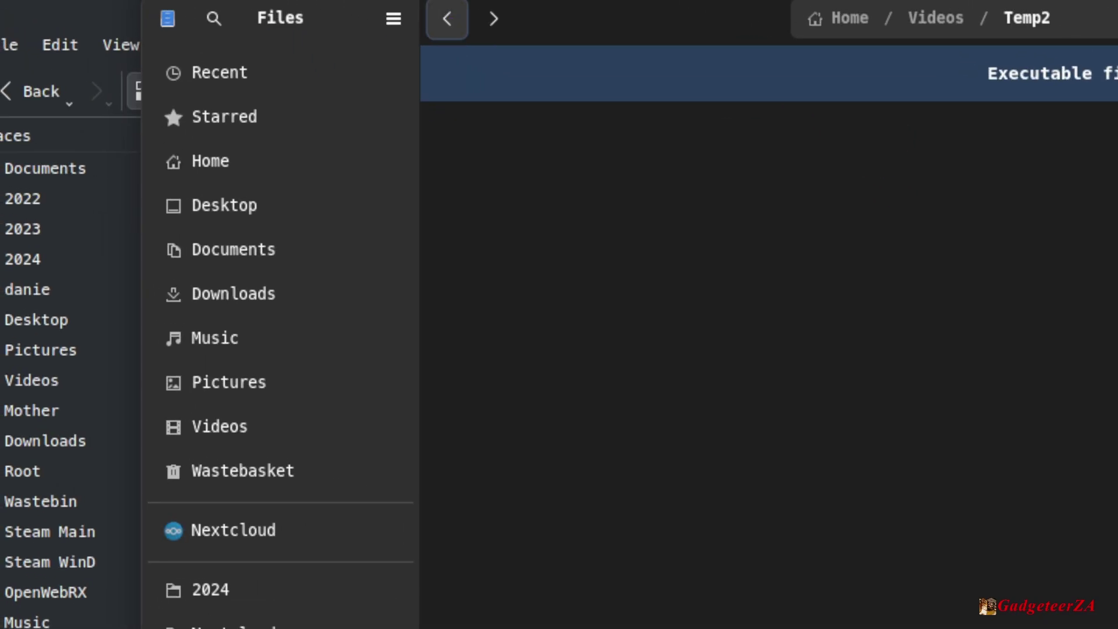
pyautogui.click(623, 185)
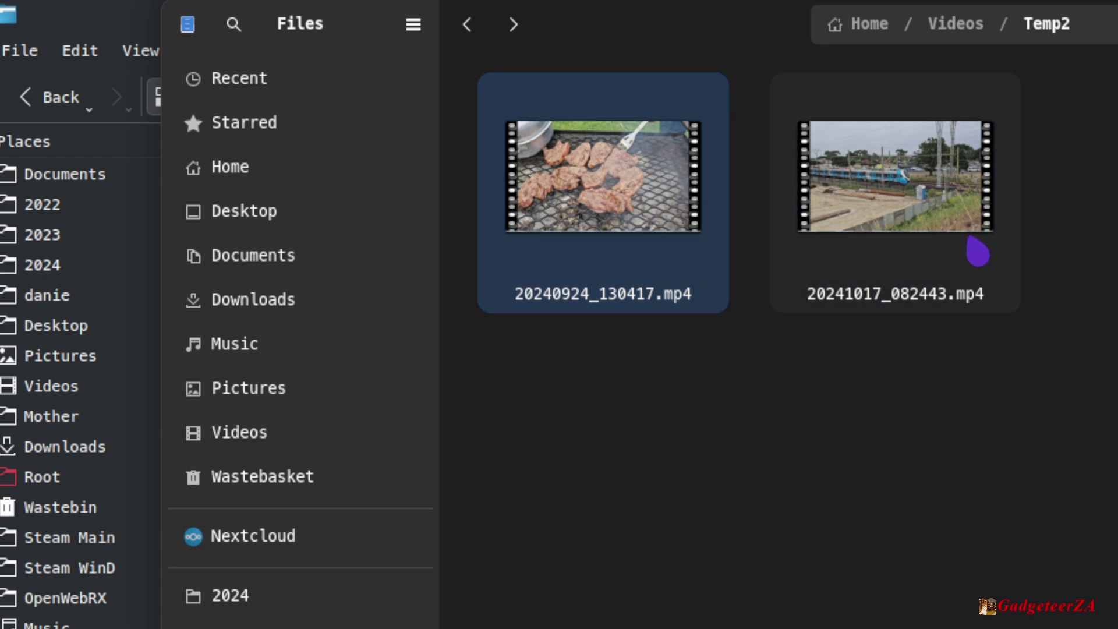
pyautogui.keyDown('ctrl'); pyautogui.click(903, 232); pyautogui.keyUp('ctrl')
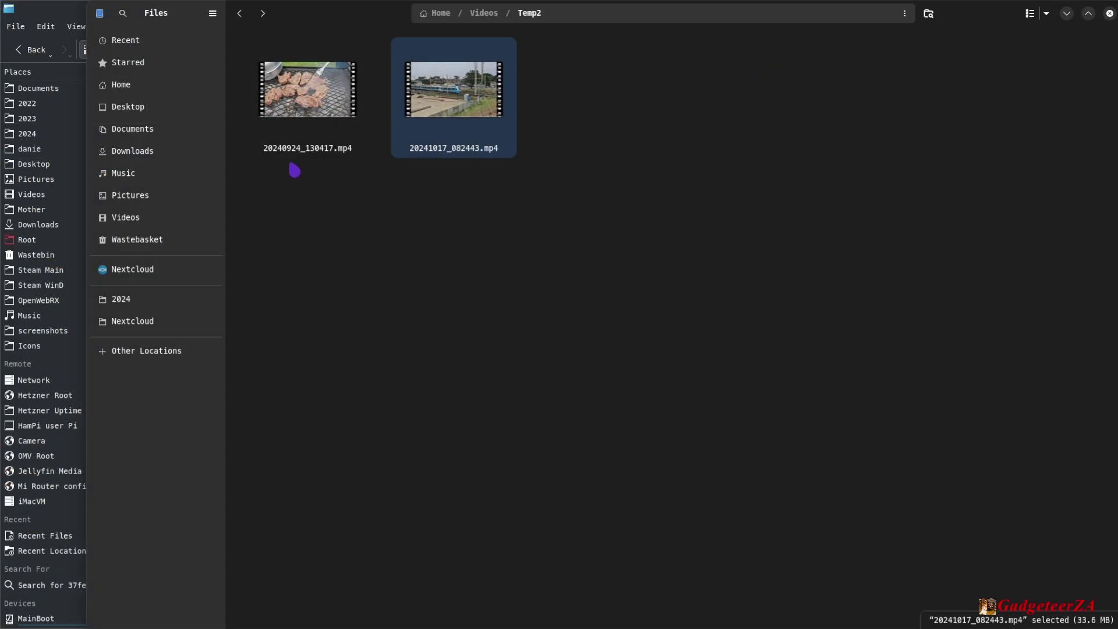
pyautogui.click(301, 141)
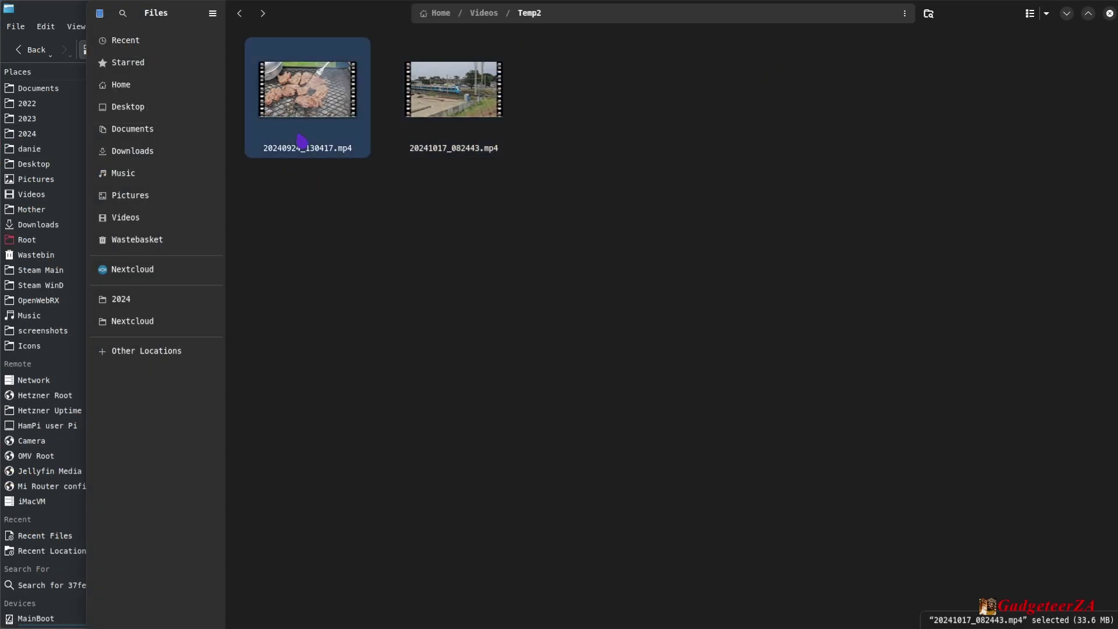
pyautogui.keyDown('ctrl'); pyautogui.click(435, 115); pyautogui.keyUp('ctrl')
pyautogui.rightClick(435, 115)
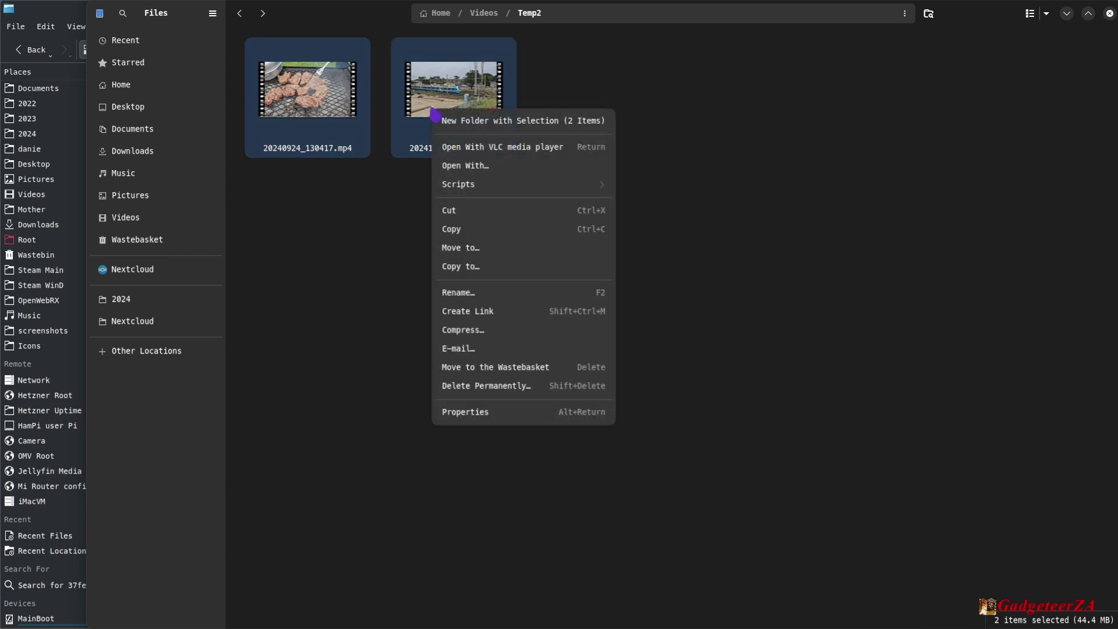
pyautogui.click(569, 186)
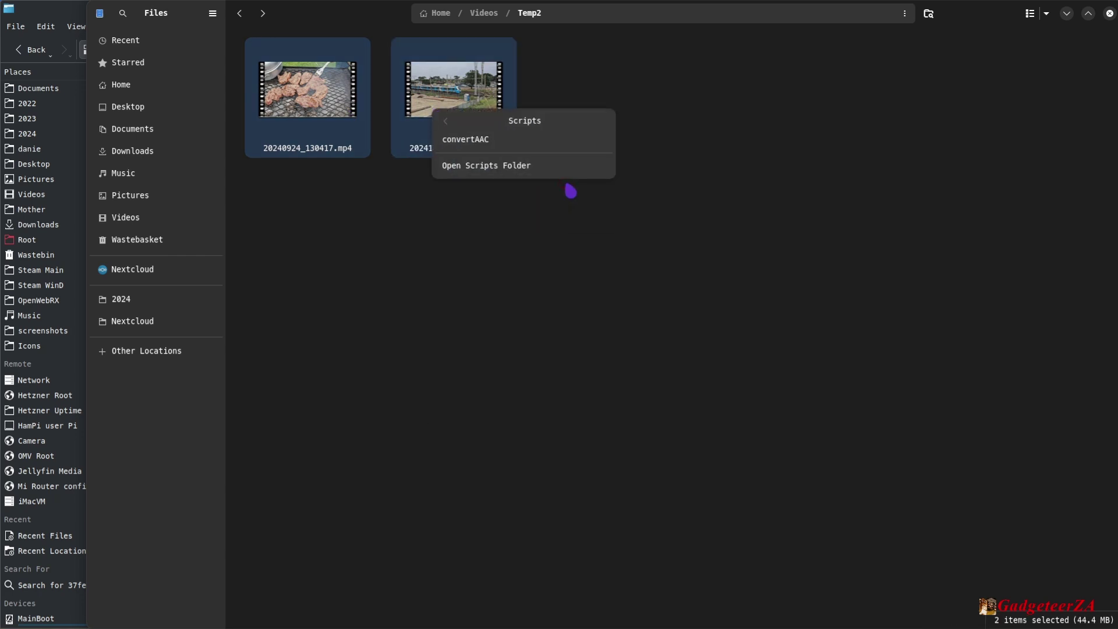
pyautogui.click(499, 145)
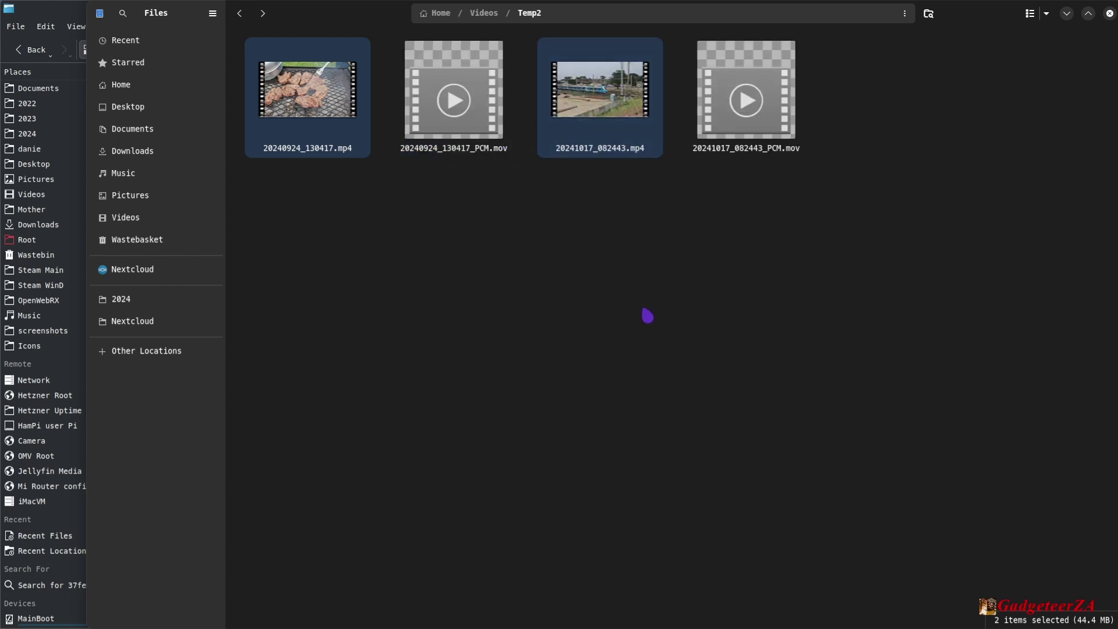
pyautogui.click(518, 236)
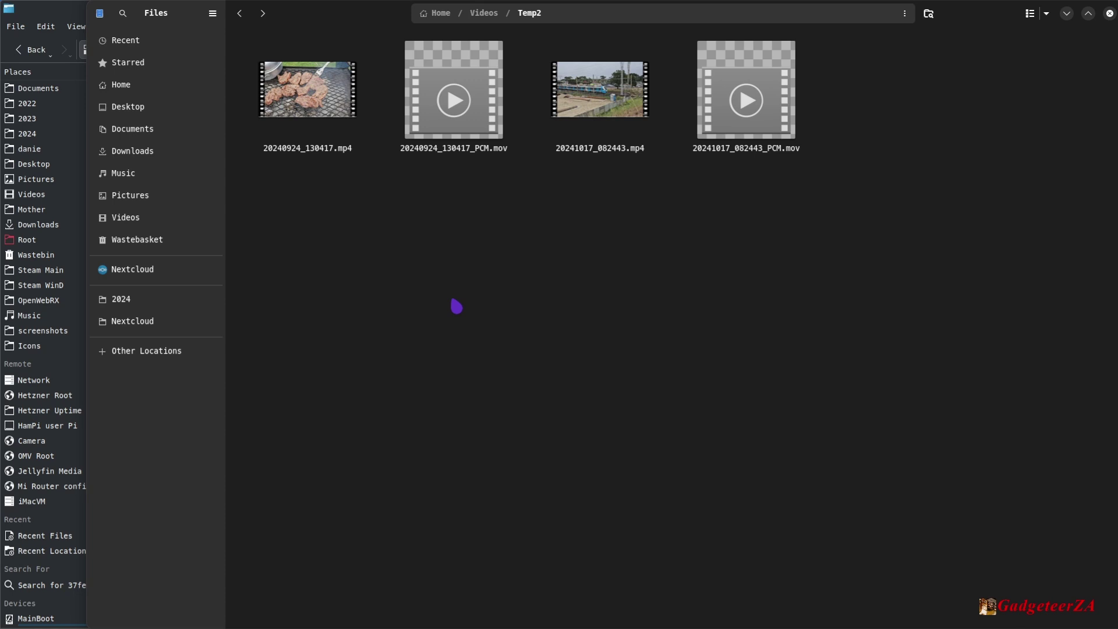
# Step: Look for the AAC converter among the applications that can open 20240924_130417.mp4, without launching any
pyautogui.rightClick(331, 97)
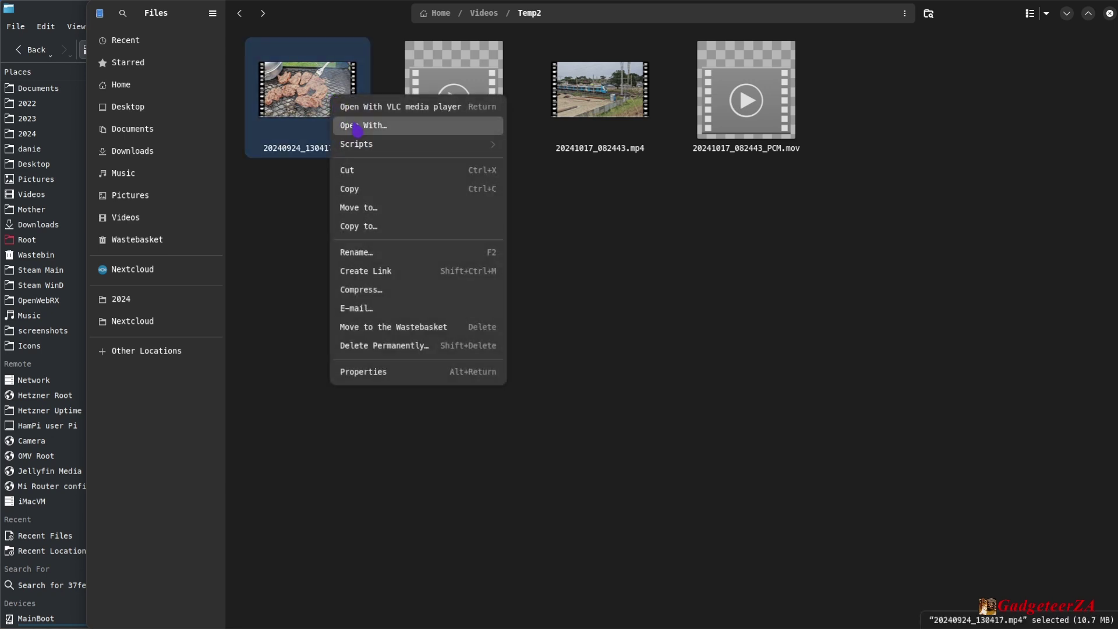
pyautogui.click(358, 125)
pyautogui.scroll(-5, 568, 293)
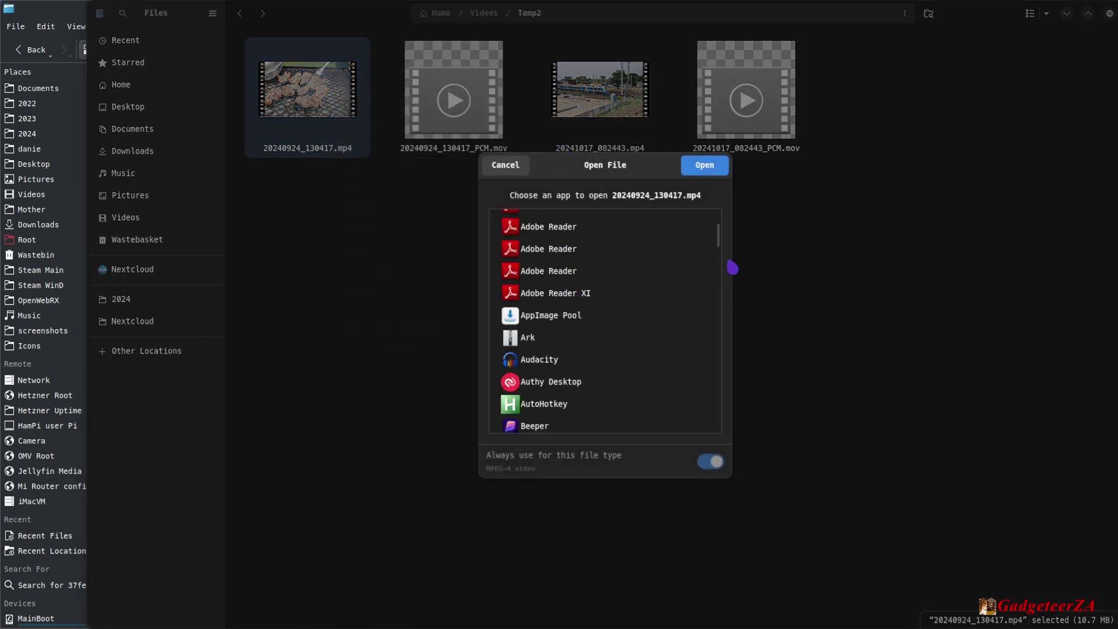
pyautogui.moveTo(718, 233); pyautogui.dragTo(724, 208)
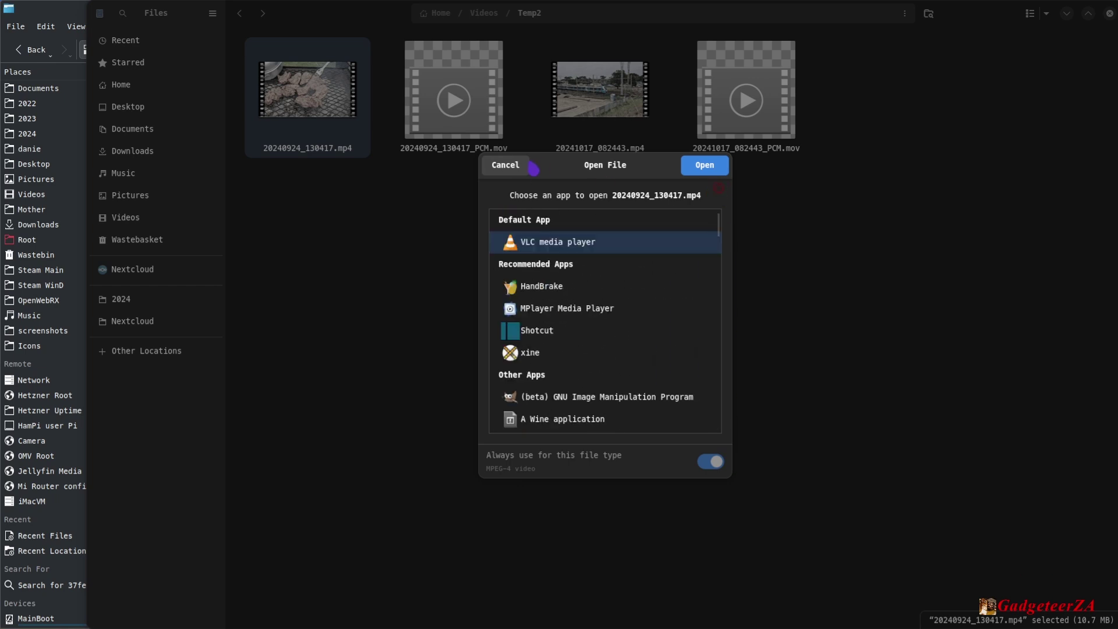
pyautogui.click(502, 165)
pyautogui.click(425, 288)
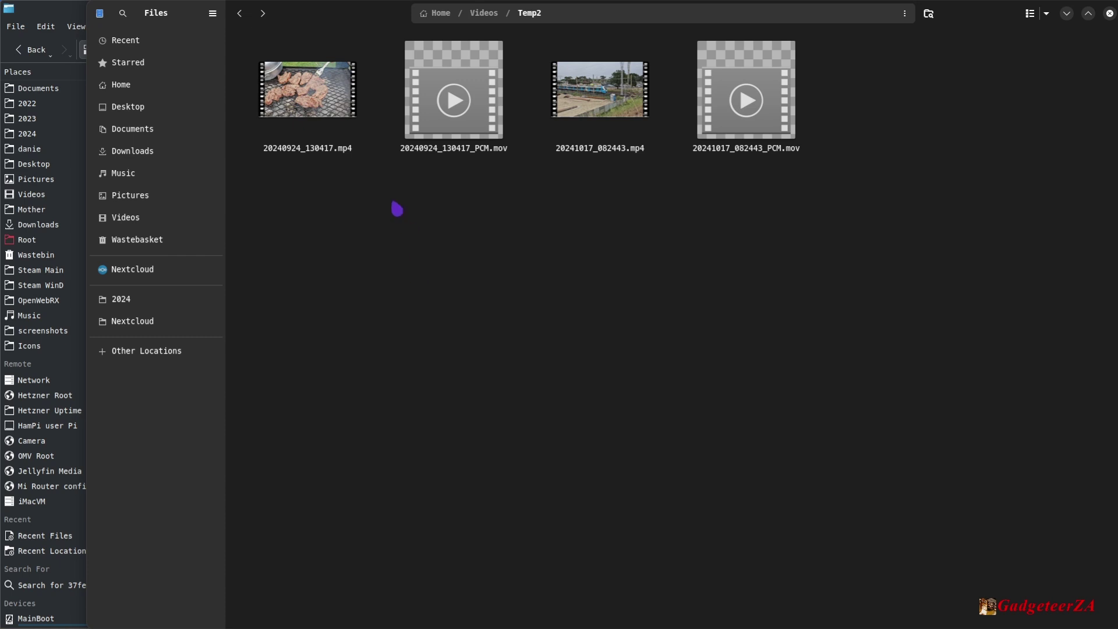
# Step: Close the GNOME Files window and delete the two PCM MOV videos from Temp2 in Dolphin
pyautogui.click(452, 122)
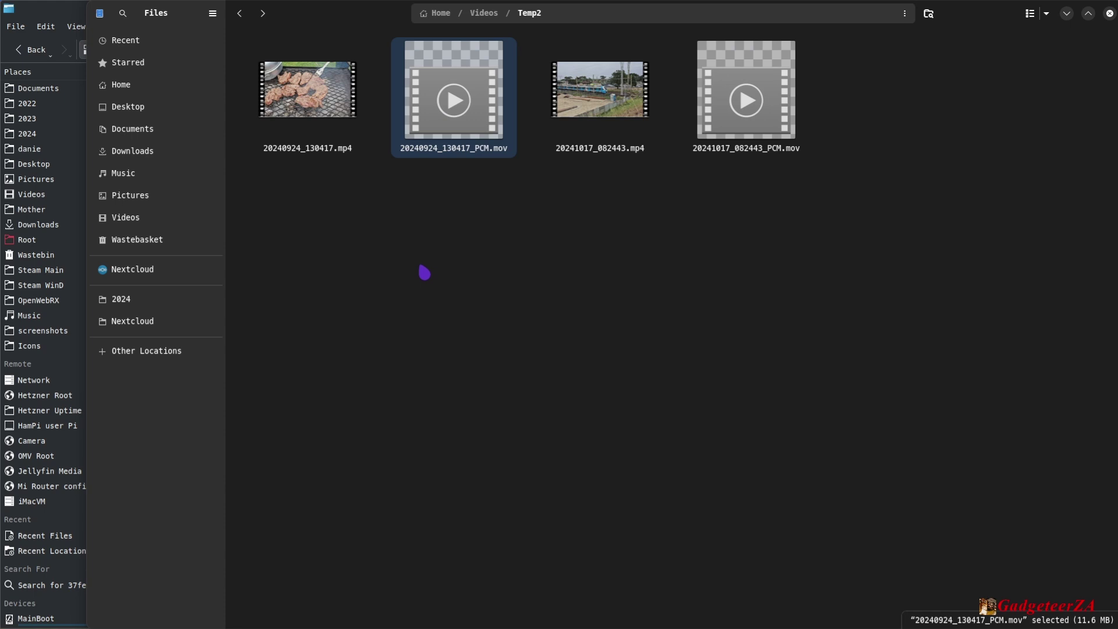
pyautogui.click(1109, 12)
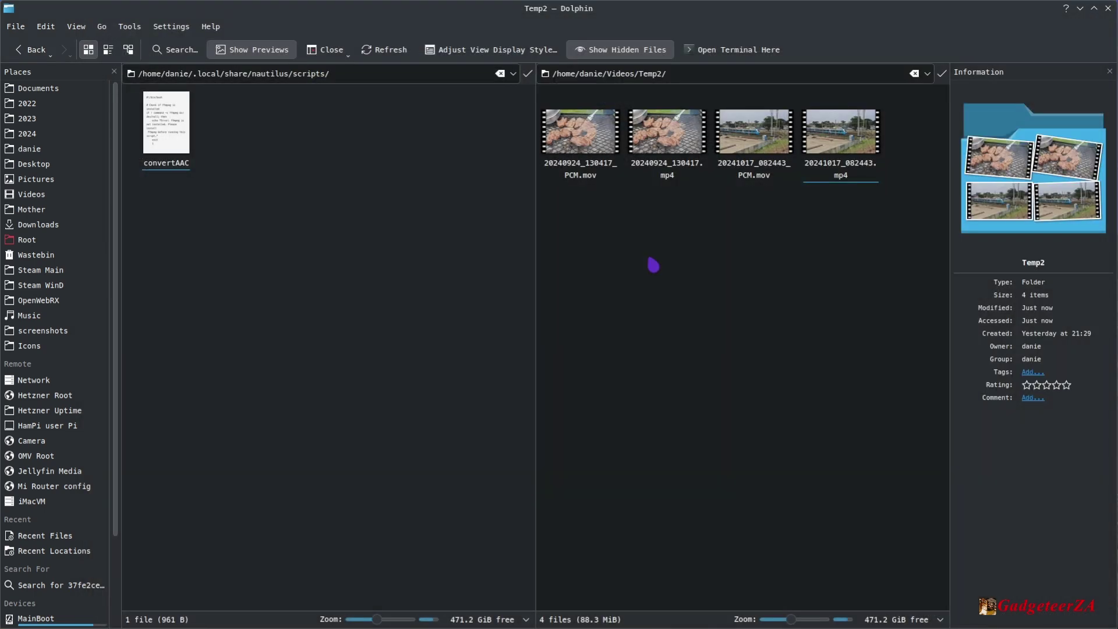
pyautogui.click(663, 139)
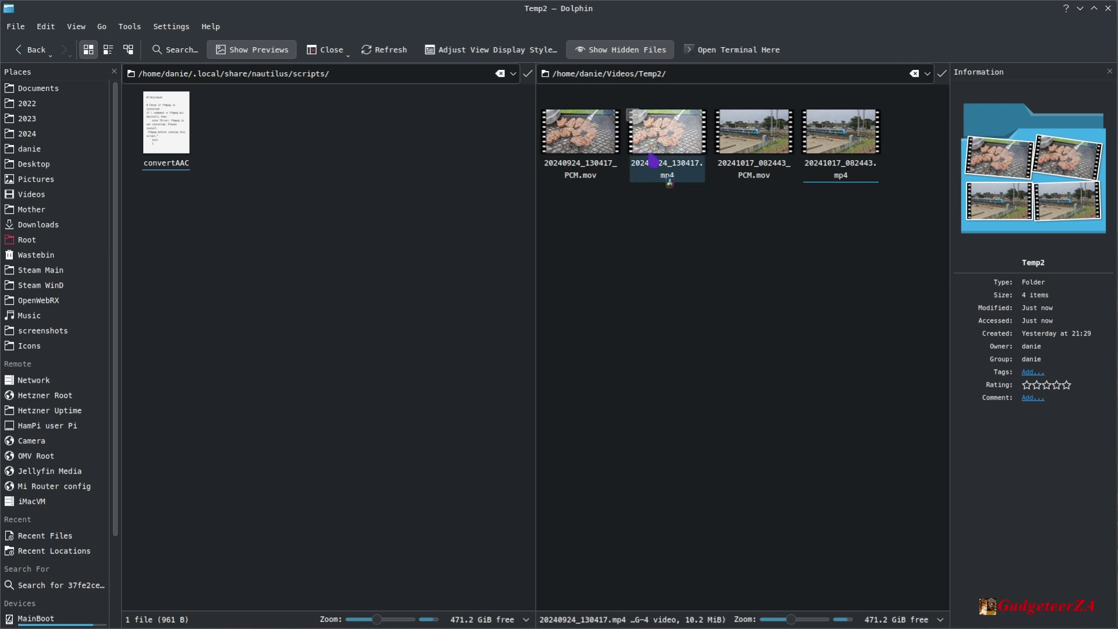
pyautogui.click(583, 158)
pyautogui.keyDown('ctrl'); pyautogui.click(753, 151); pyautogui.keyUp('ctrl')
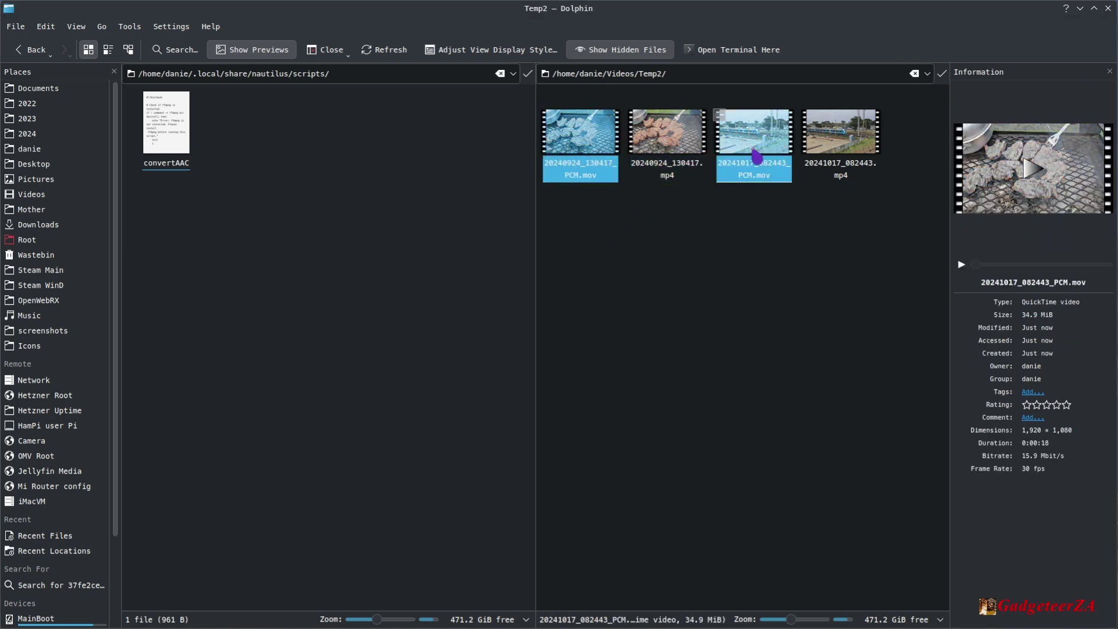
pyautogui.press('Delete')
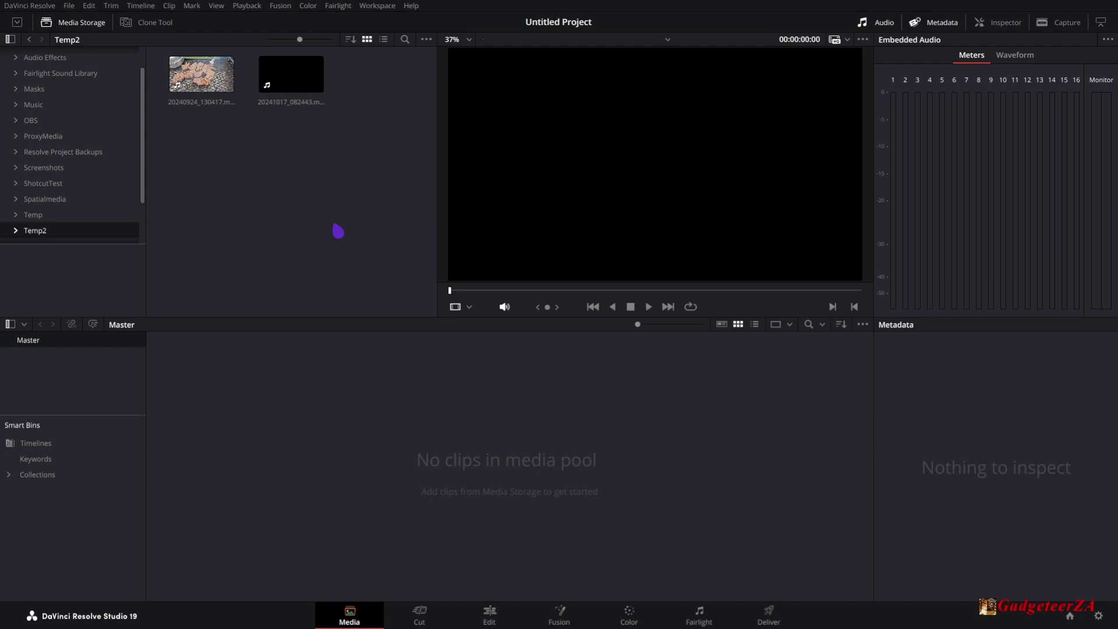
# Step: In DaVinci Resolve, preview the Temp2 clips and check the audio codec in the clip information of 20241017_082443.mp4
pyautogui.click(186, 86)
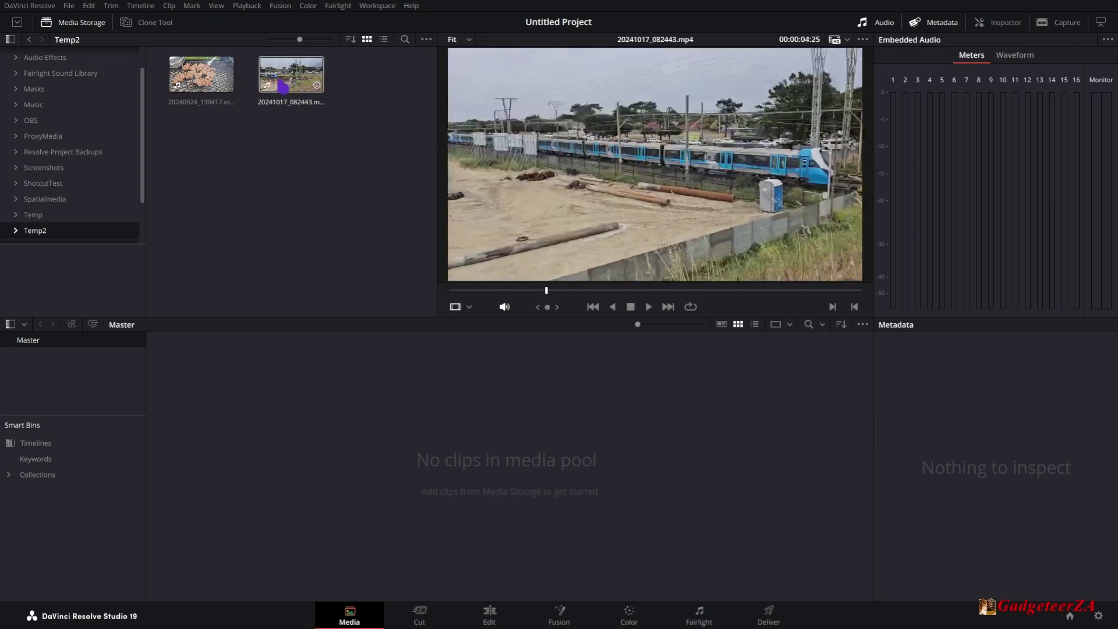
pyautogui.moveTo(319, 95)
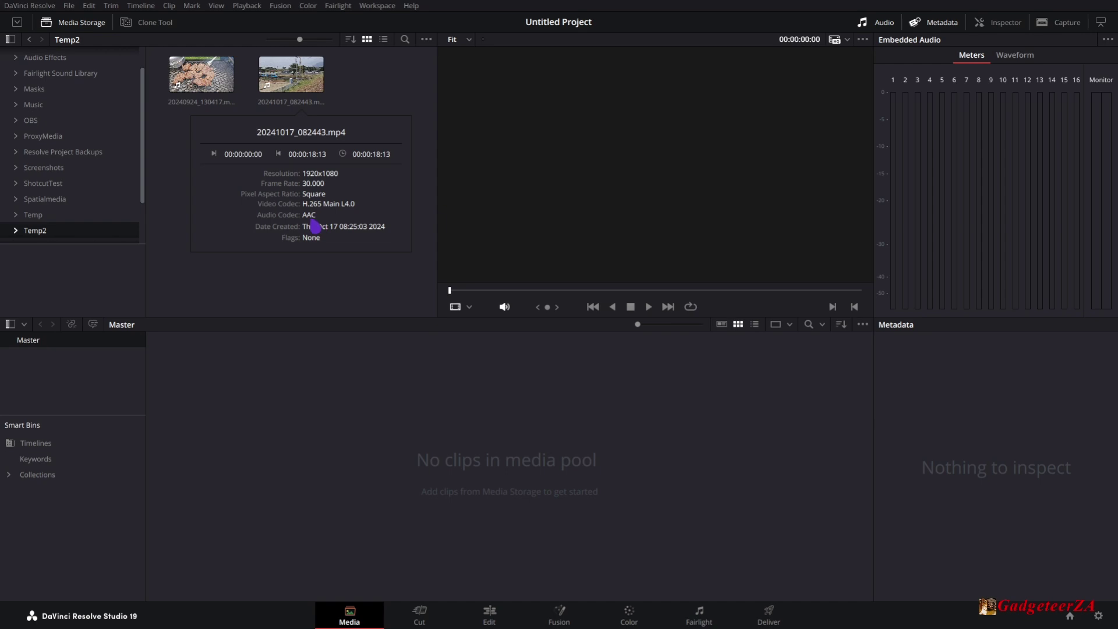
pyautogui.click(315, 273)
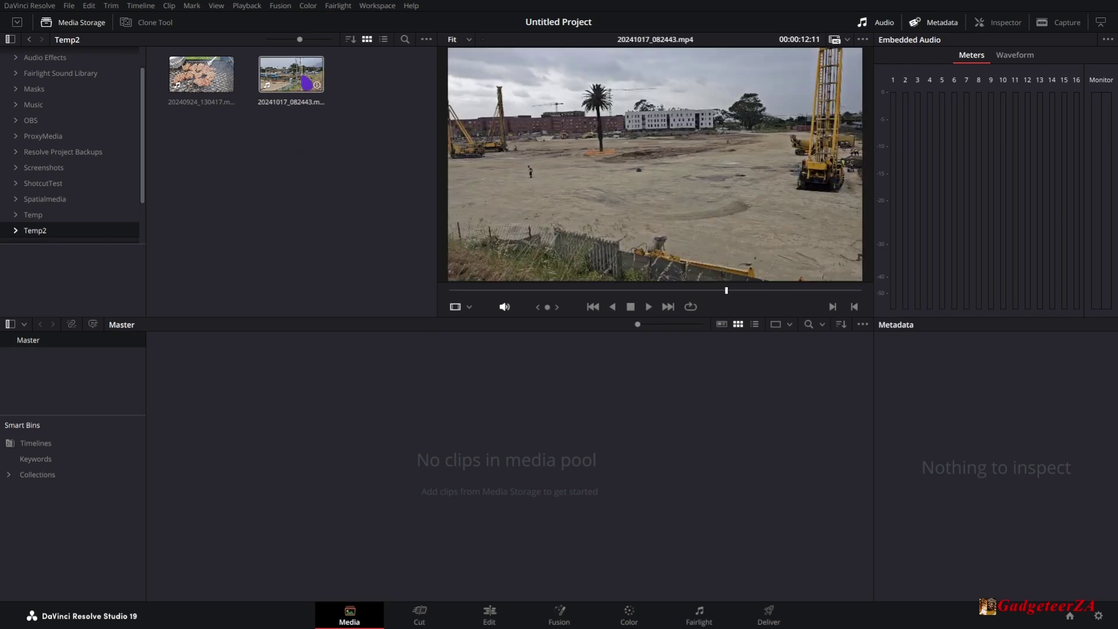
# Step: Look through the scripts DaVinci Resolve offers for the workspace, without running any
pyautogui.click(389, 12)
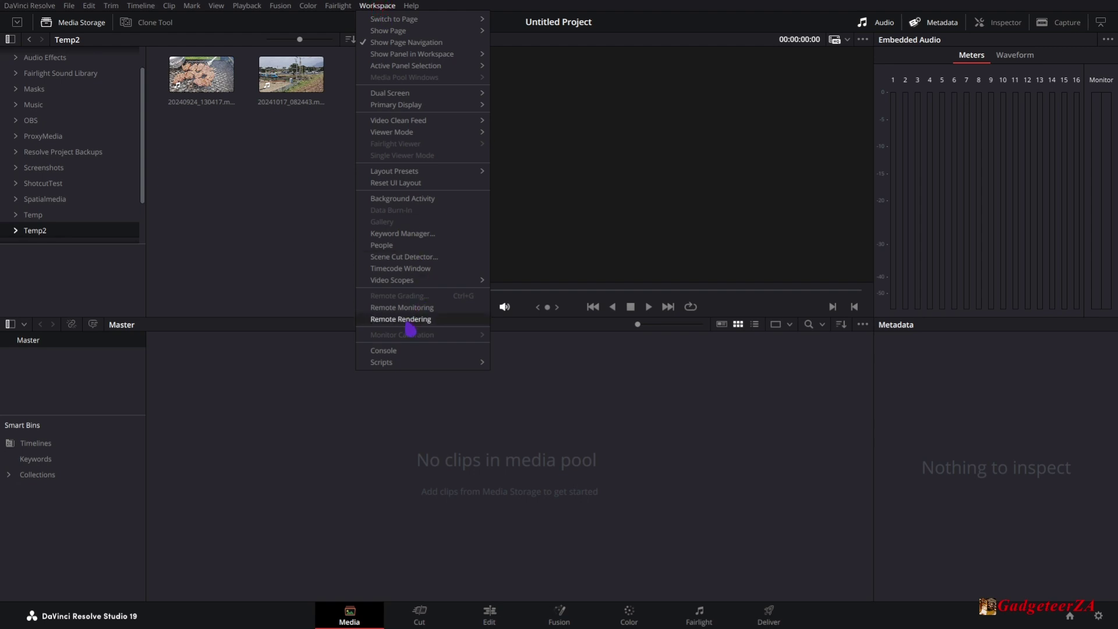
pyautogui.moveTo(406, 367)
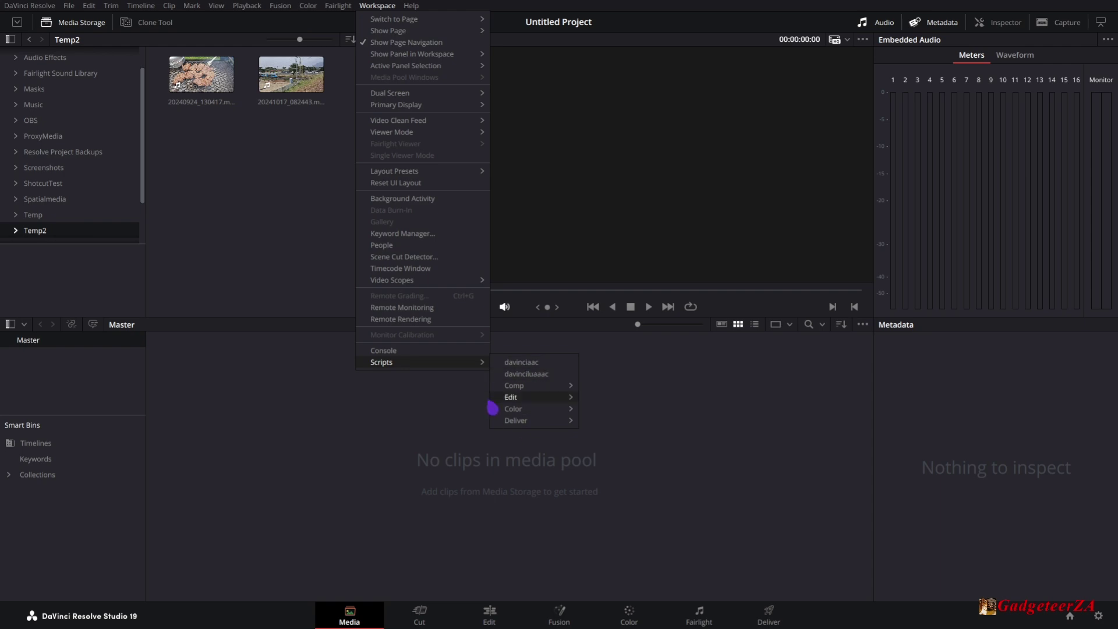
pyautogui.click(183, 124)
# Step: Open the file location of the 20240924_130417.mp4 clip from the media storage
pyautogui.click(204, 76)
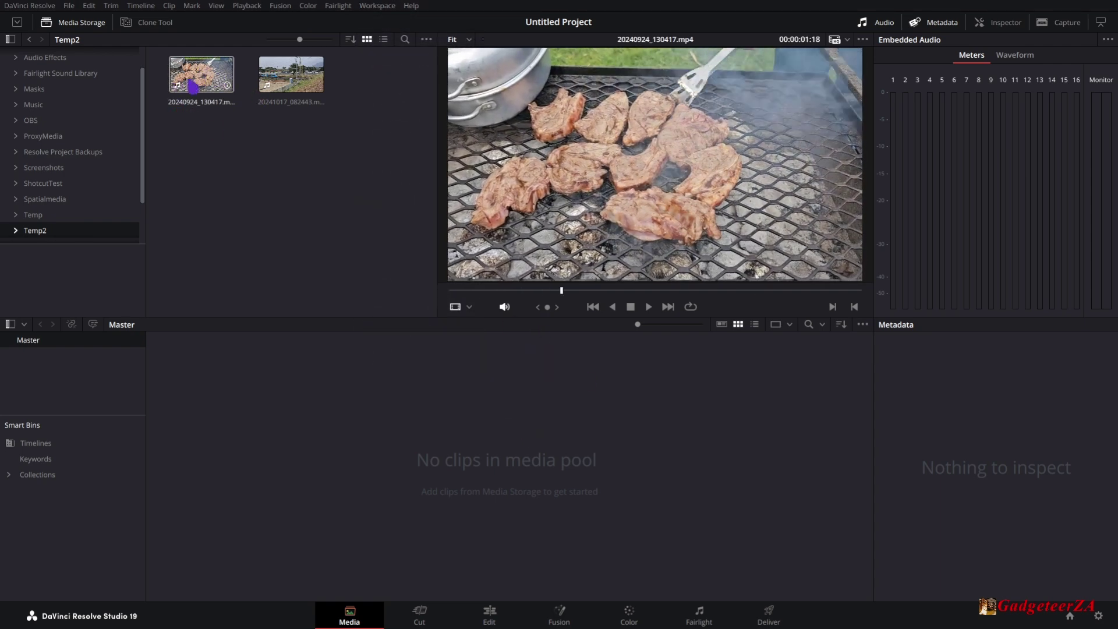
pyautogui.rightClick(196, 86)
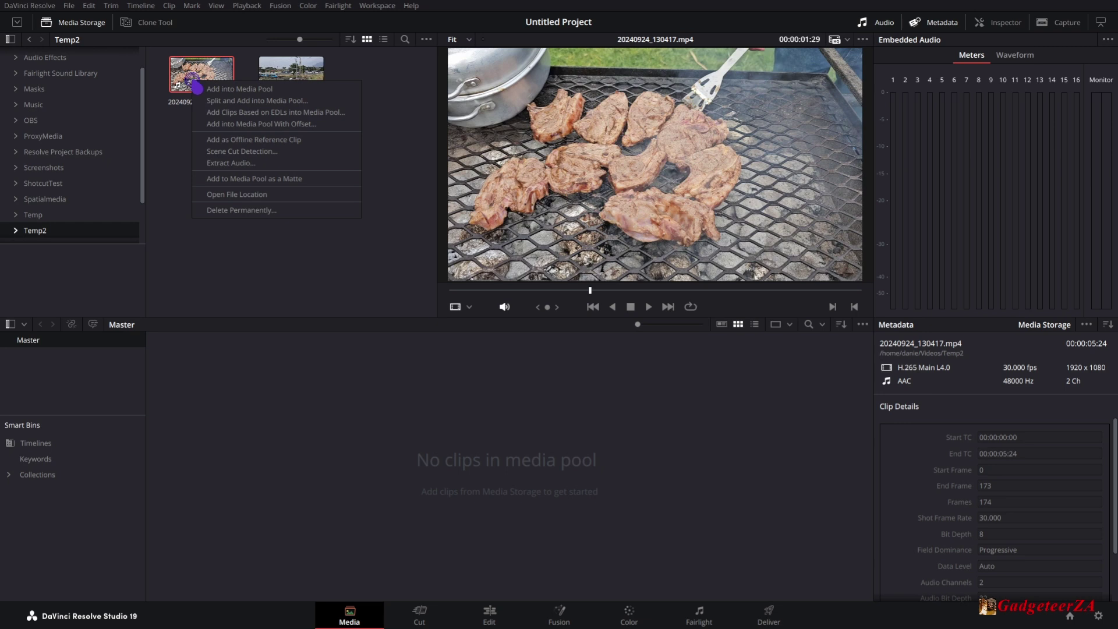
pyautogui.click(243, 198)
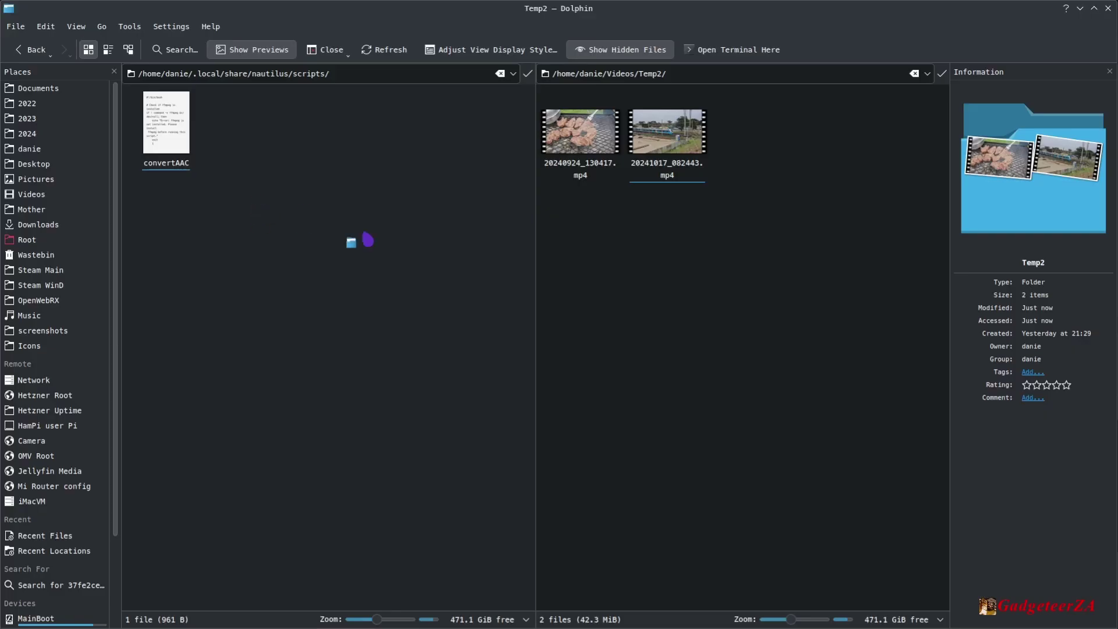
# Step: Open both MP4 videos with Convert AAC to PCM audio, and close the Dolphin window once the MOV files exist
pyautogui.click(569, 145)
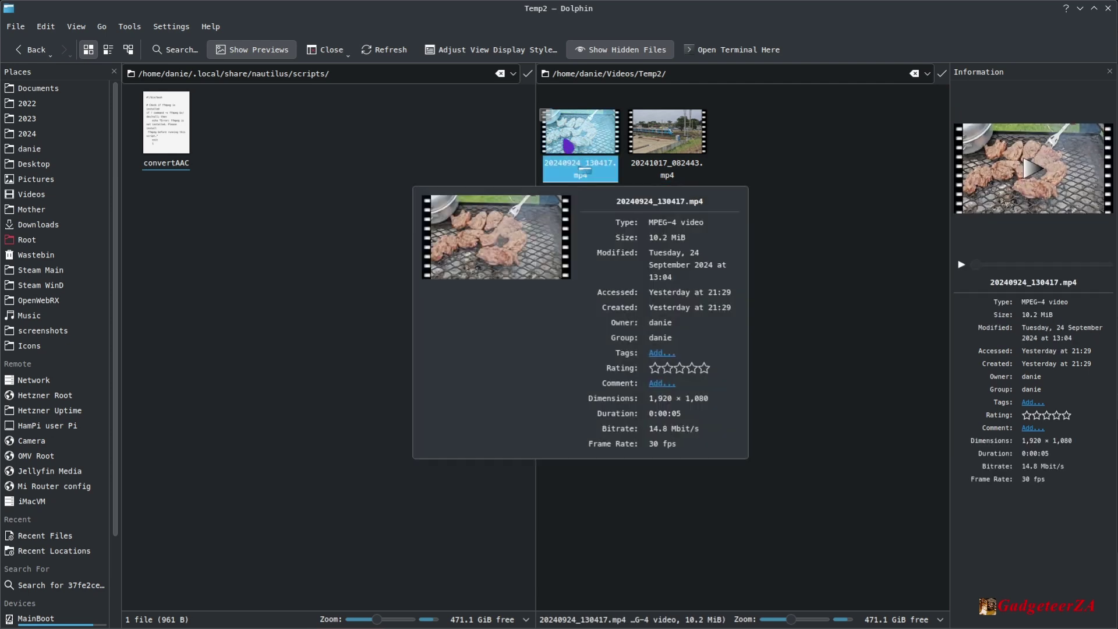
pyautogui.keyDown('ctrl'); pyautogui.click(667, 138); pyautogui.keyUp('ctrl')
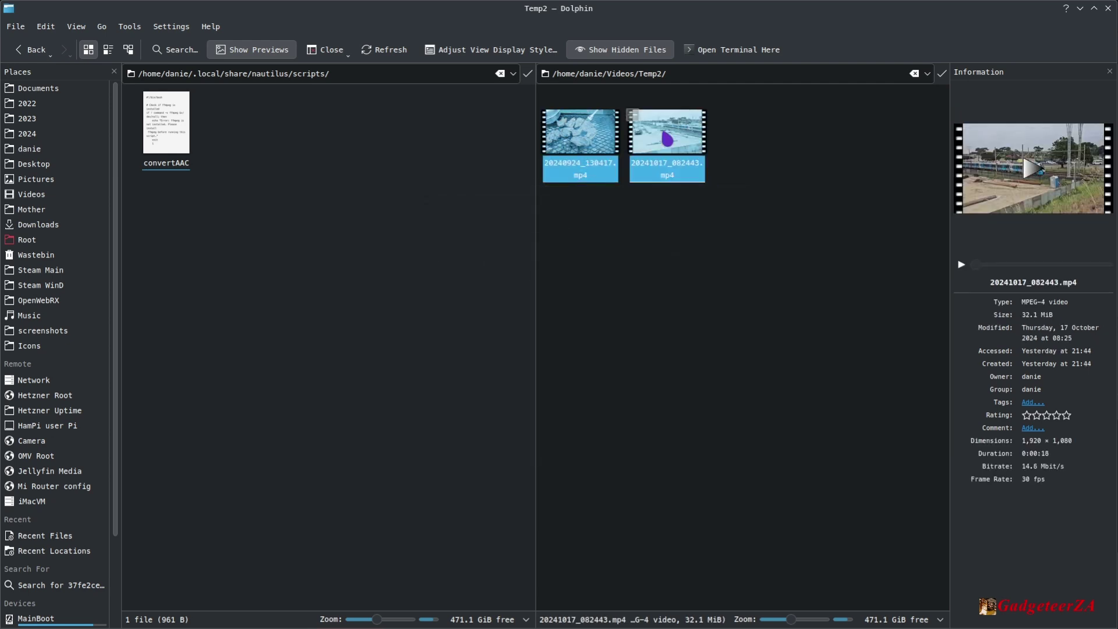
pyautogui.rightClick(667, 139)
pyautogui.moveTo(704, 156)
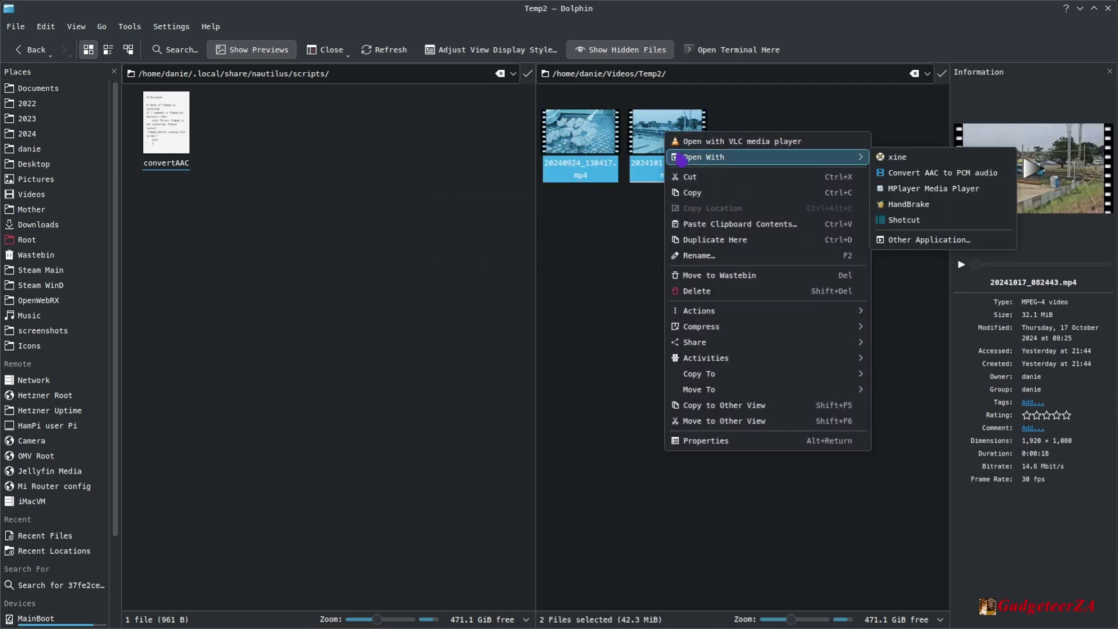
pyautogui.click(906, 173)
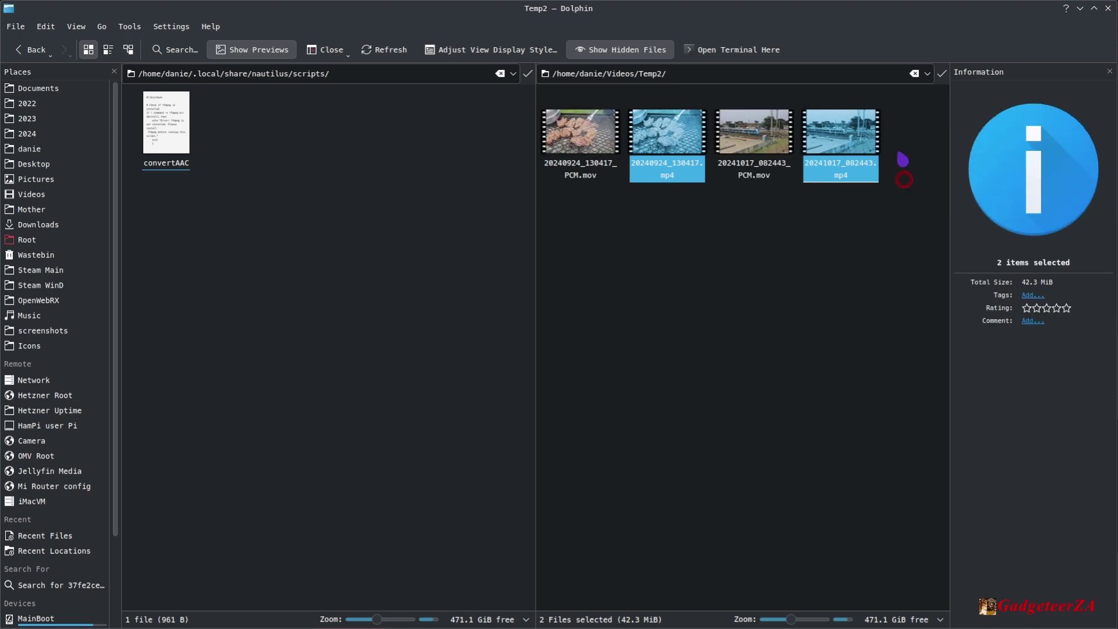
pyautogui.click(1108, 9)
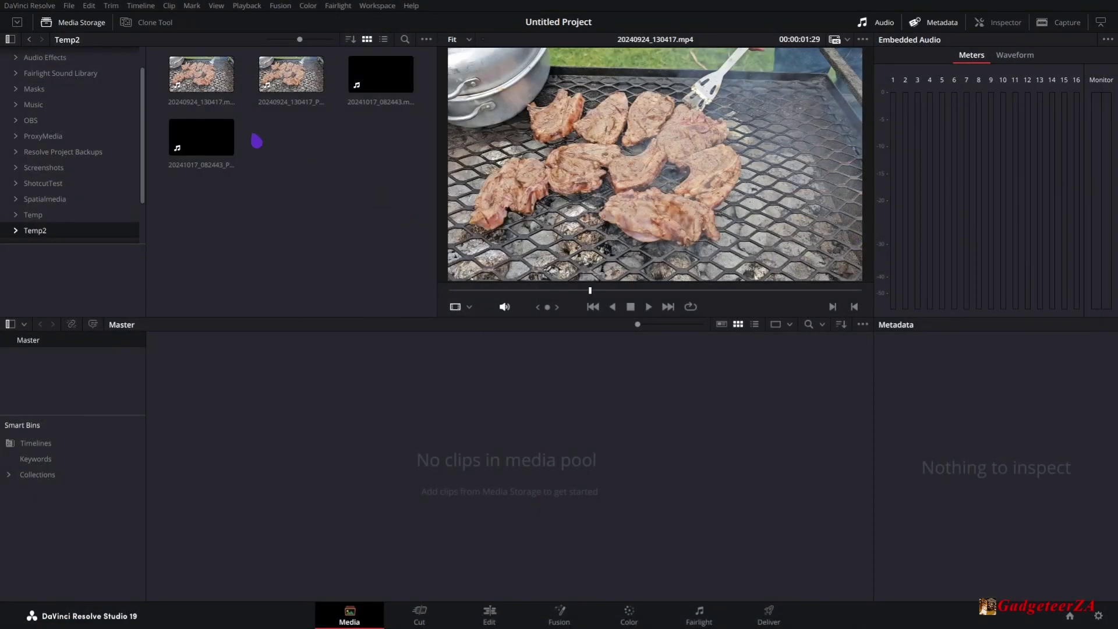
# Step: Preview 20241017_082443.mp4 and 20240924_130417_PCM.mov in DaVinci Resolve, comparing their sound, and check the MOV clip's audio codec
pyautogui.click(367, 88)
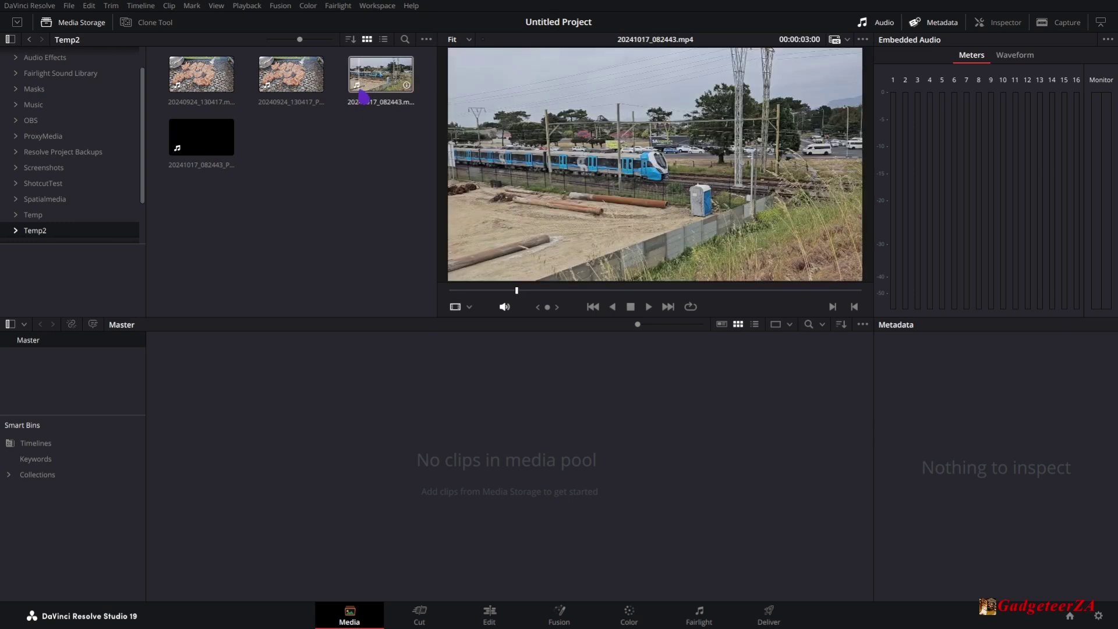
pyautogui.click(312, 87)
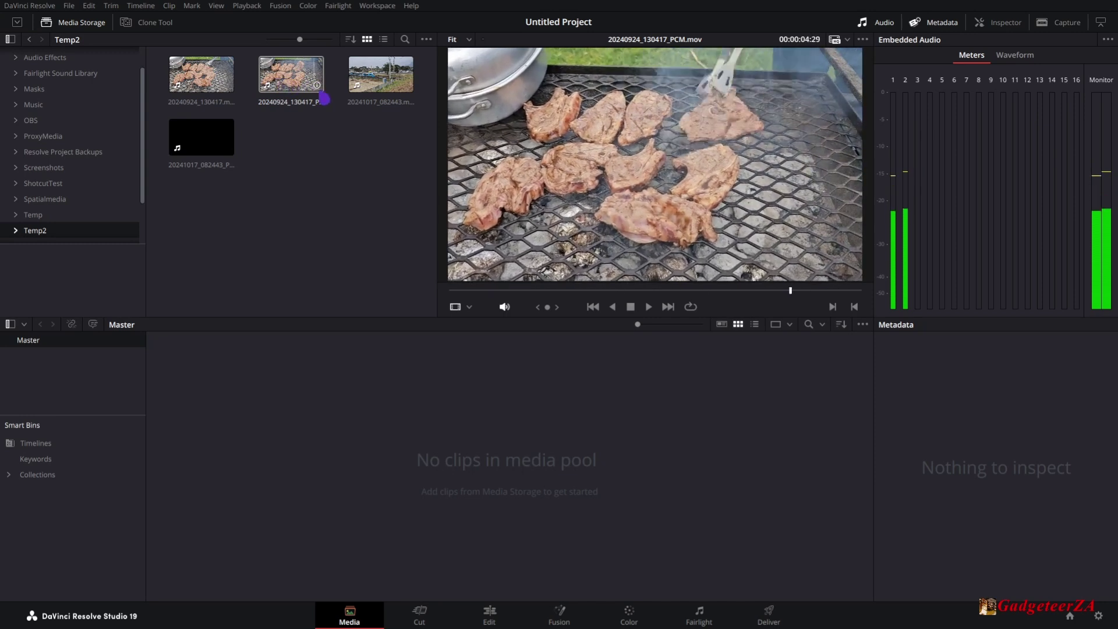
pyautogui.moveTo(318, 88)
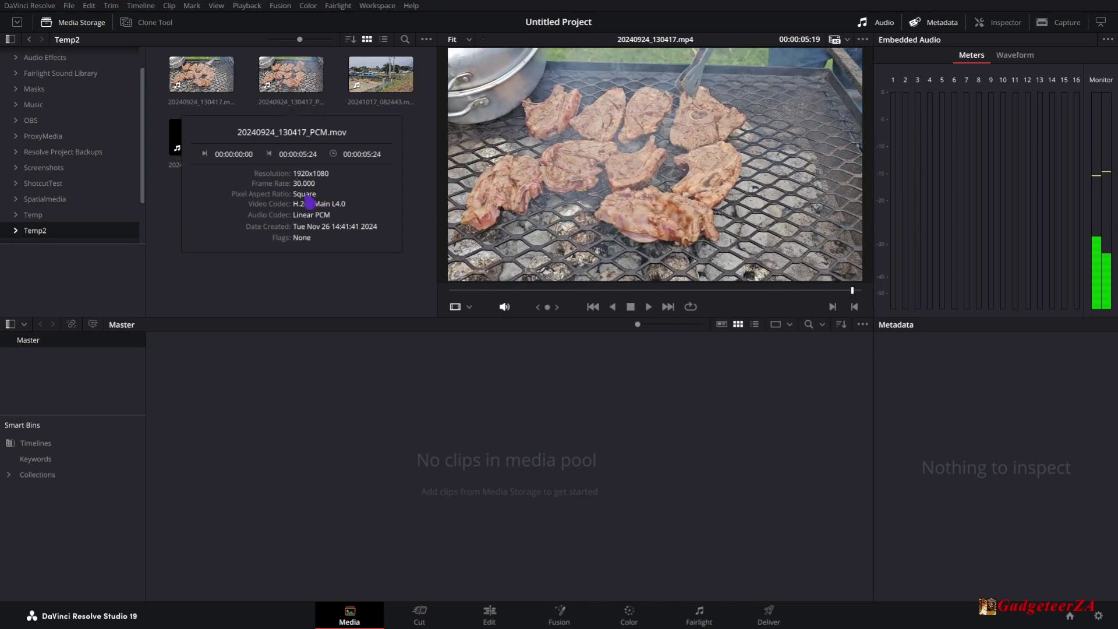